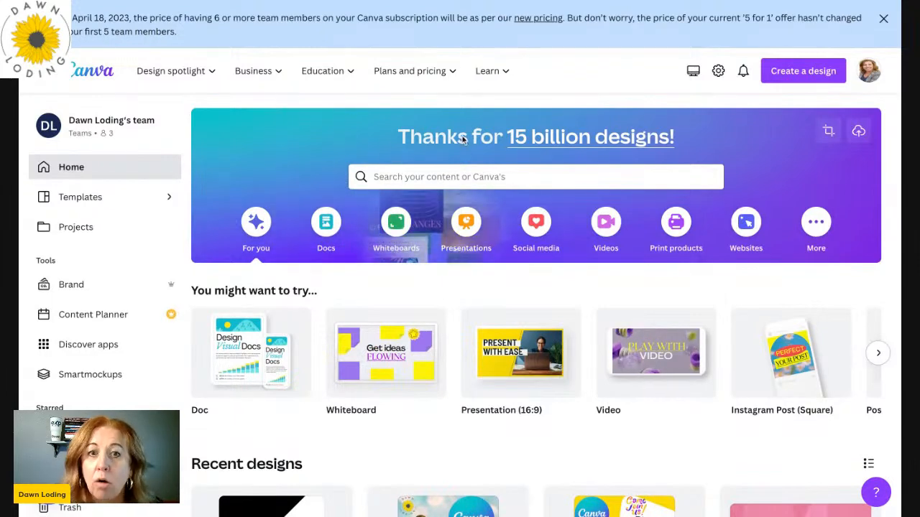
{"action": "mouse_move", "coordinate": [319, 94]}
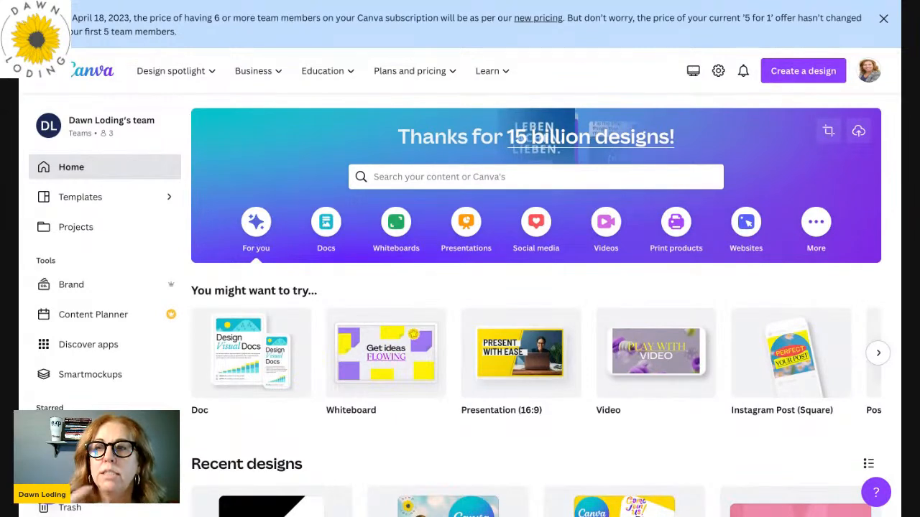
{"action": "scroll", "coordinate": [572, 75], "scroll_direction": "down", "scroll_amount": 1}
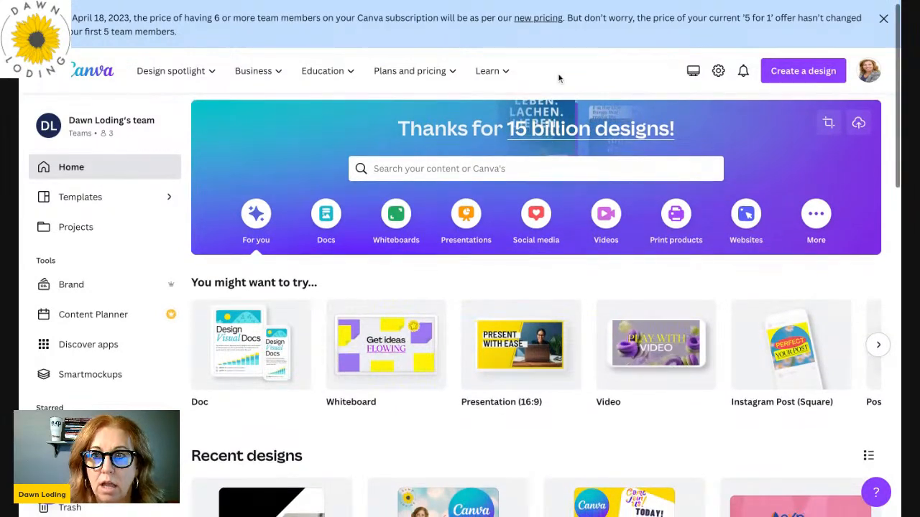
{"action": "scroll", "coordinate": [572, 75], "scroll_direction": "up", "scroll_amount": 1}
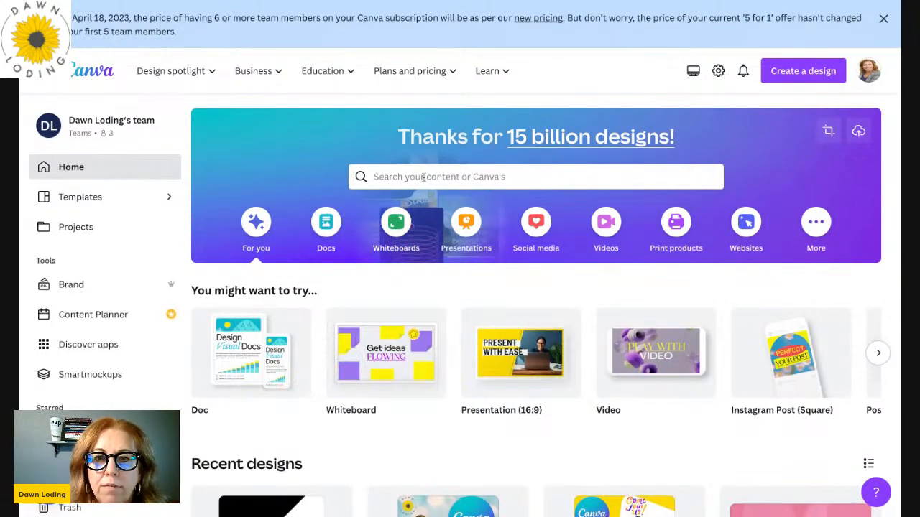
{"action": "left_click", "coordinate": [424, 176]}
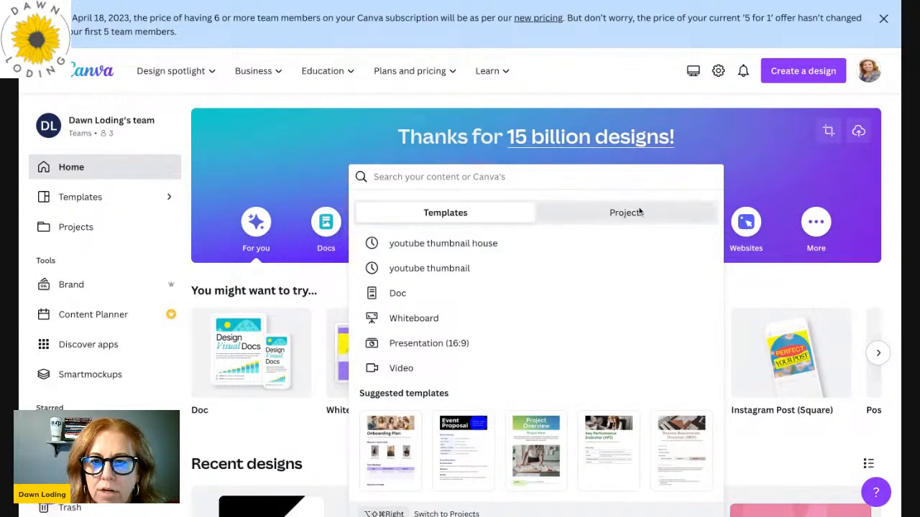
{"action": "left_click", "coordinate": [707, 155]}
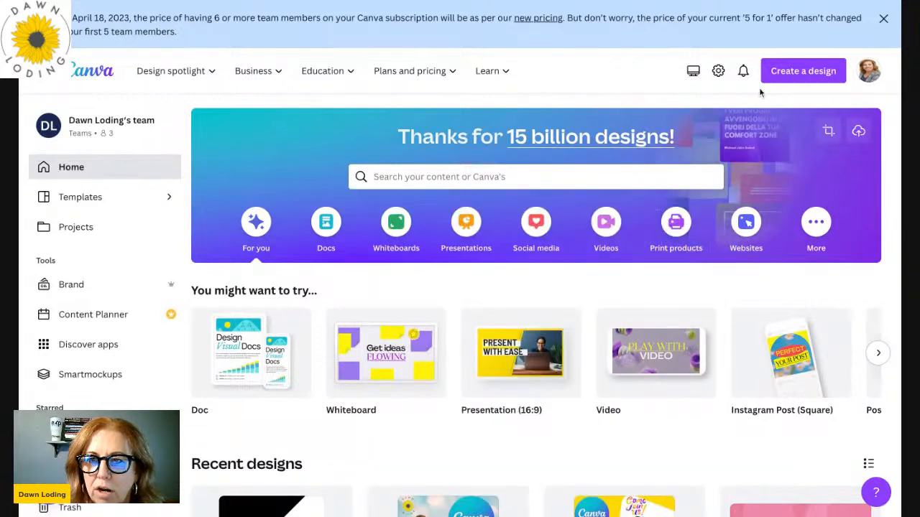
Search the new design types for "youtube" and create a blank YouTube Thumbnail design.
{"action": "left_click", "coordinate": [786, 78]}
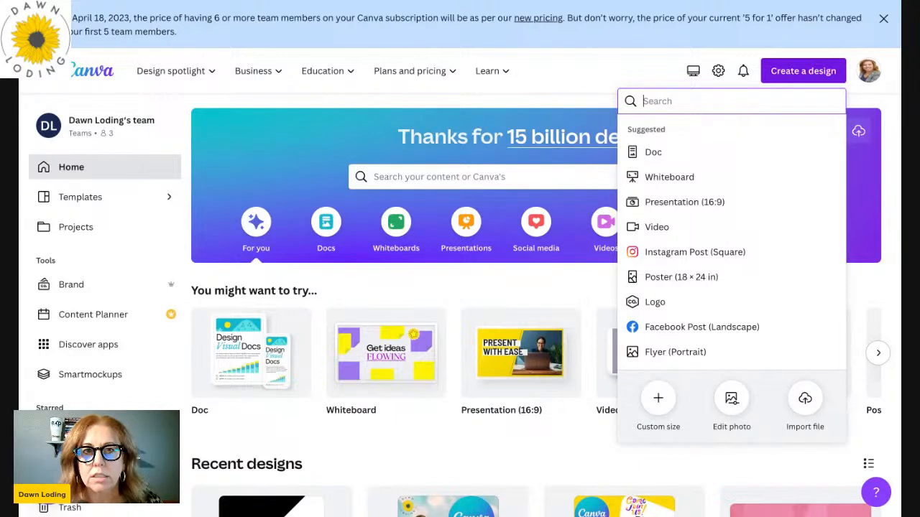
{"action": "type", "text": "youtube"}
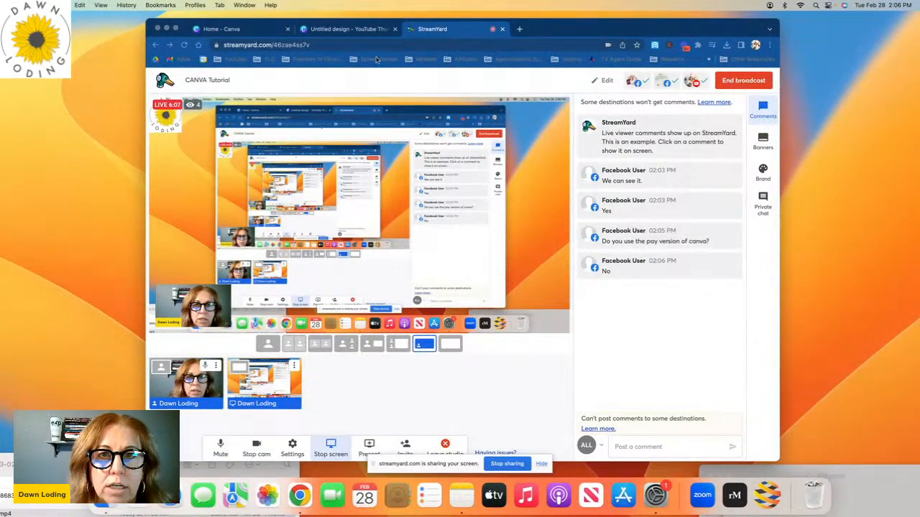
{"action": "left_click", "coordinate": [349, 28]}
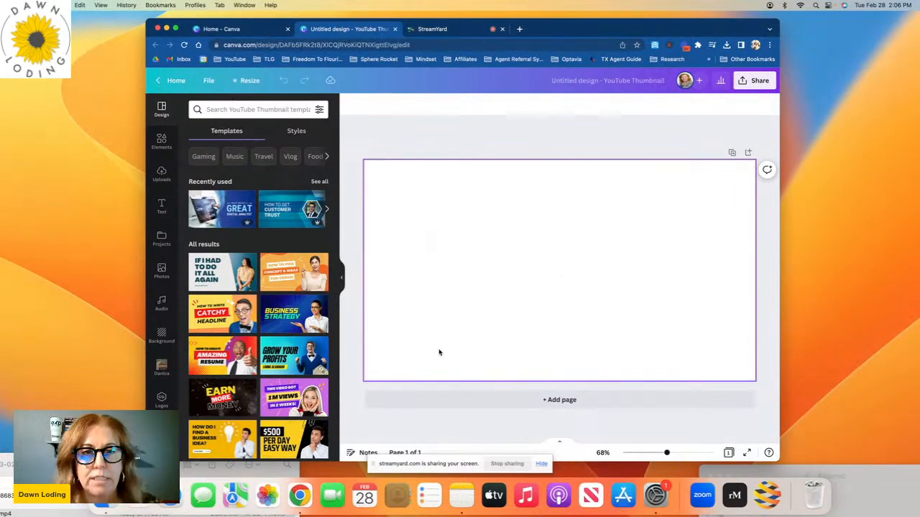
{"action": "left_click", "coordinate": [212, 30]}
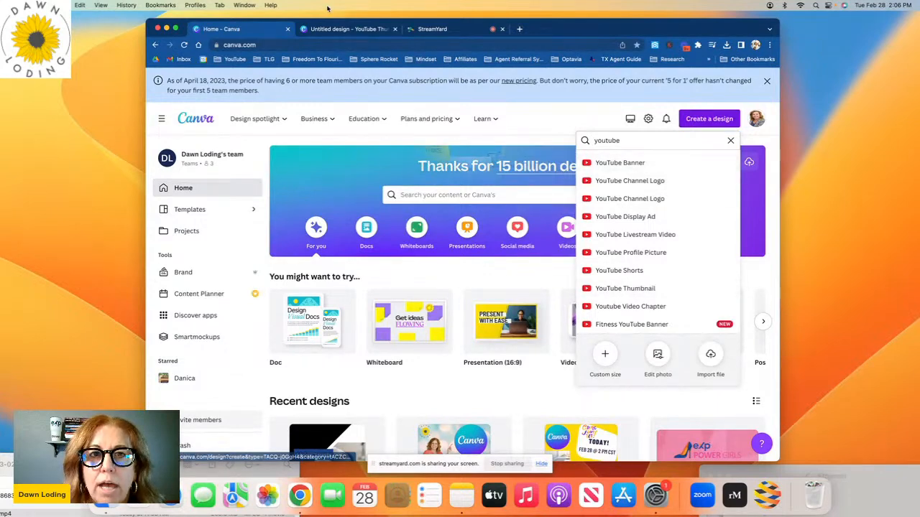
{"action": "left_click", "coordinate": [329, 32]}
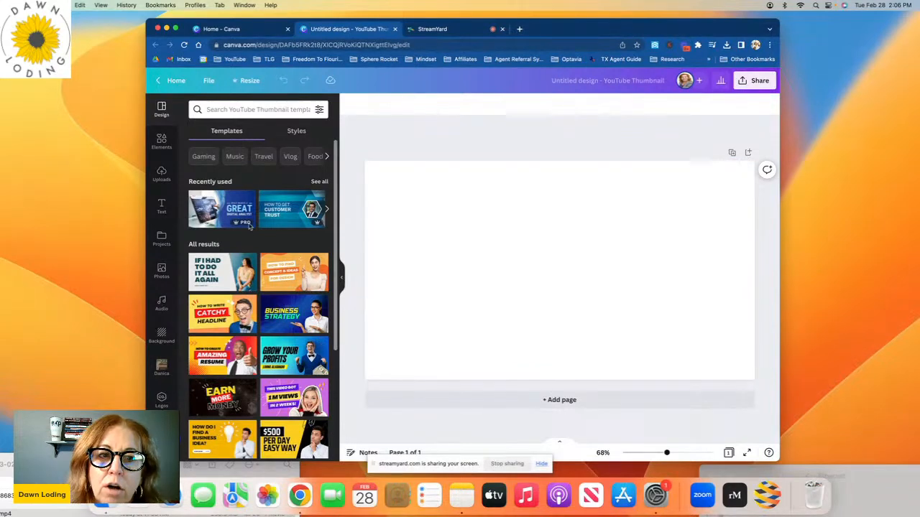
Browse the YouTube thumbnail templates and apply the "If I Had To Do It All Again" template to the blank page.
{"action": "scroll", "coordinate": [294, 360], "scroll_direction": "down", "scroll_amount": 8}
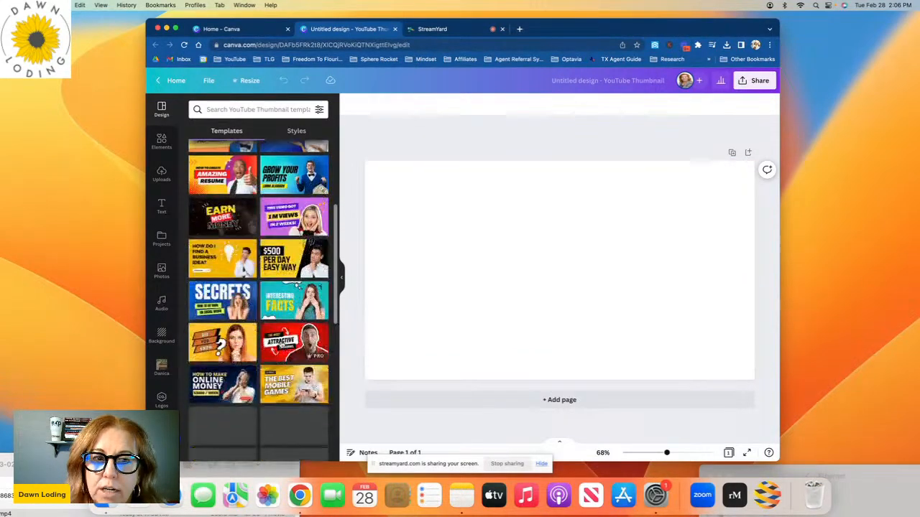
{"action": "scroll", "coordinate": [282, 344], "scroll_direction": "down", "scroll_amount": 2}
{"action": "scroll", "coordinate": [282, 344], "scroll_direction": "up", "scroll_amount": 5}
{"action": "scroll", "coordinate": [282, 344], "scroll_direction": "up", "scroll_amount": 5}
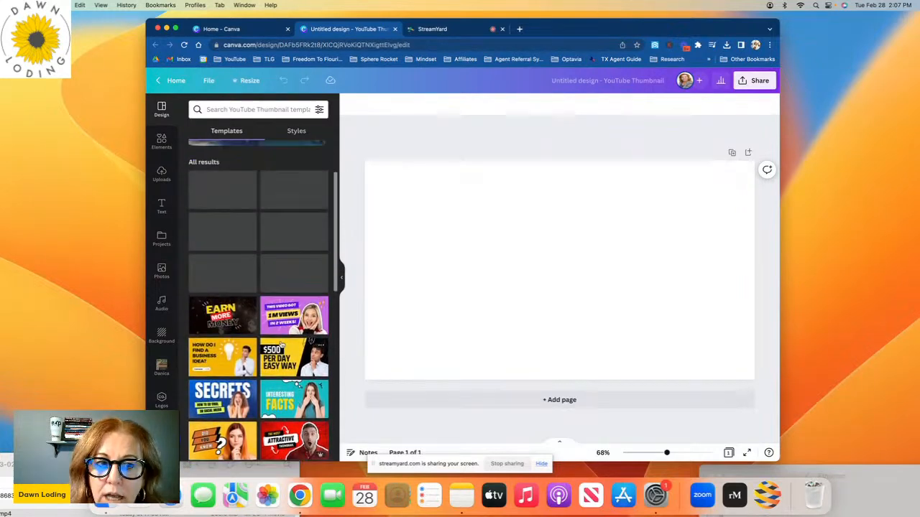
{"action": "scroll", "coordinate": [282, 344], "scroll_direction": "down", "scroll_amount": 1}
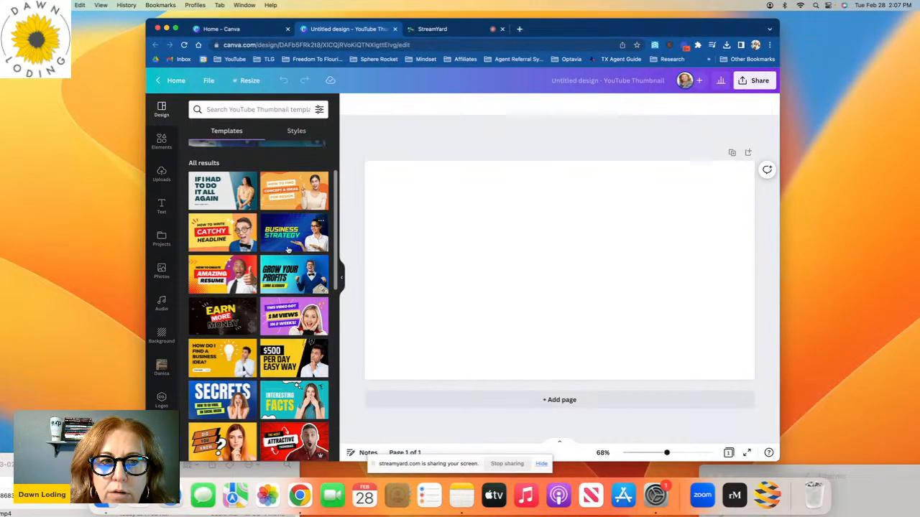
{"action": "left_click", "coordinate": [237, 188]}
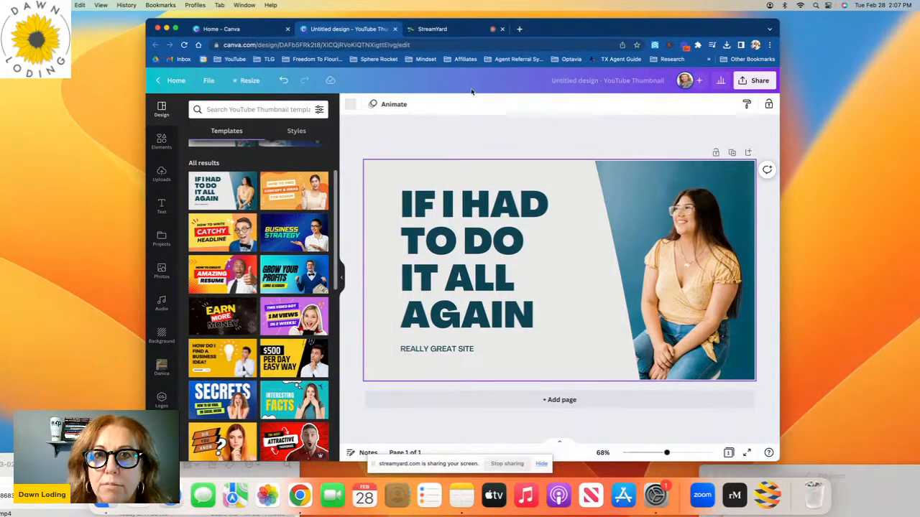
Switch to StreamYard to check the live viewer comments, and return to the thumbnail design in Canva.
{"action": "left_click", "coordinate": [450, 28]}
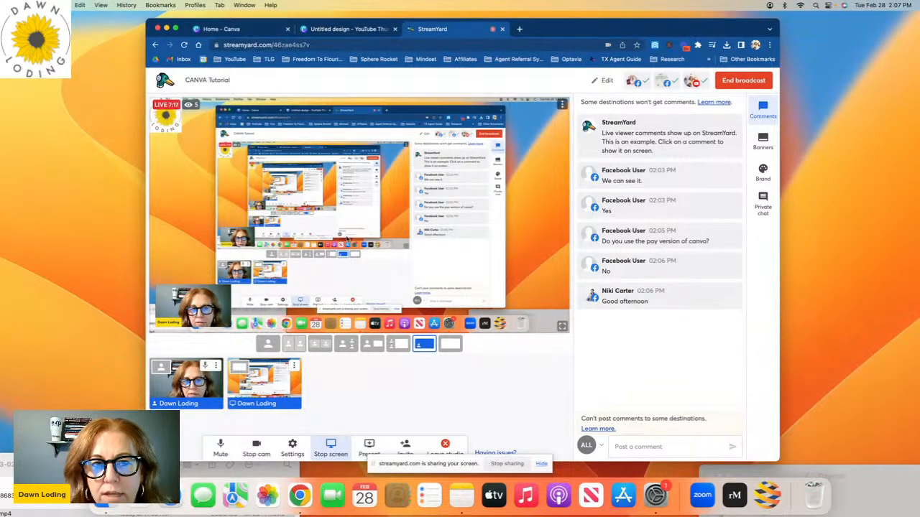
{"action": "left_click", "coordinate": [362, 29]}
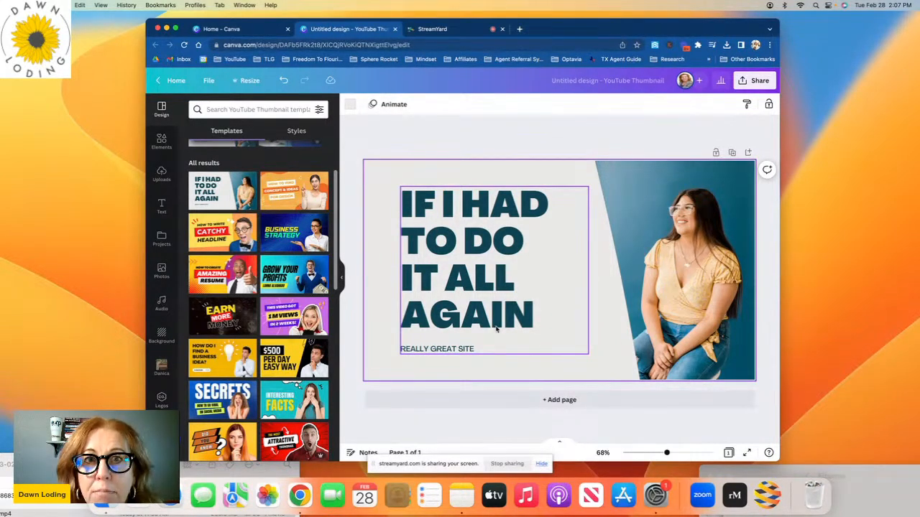
{"action": "left_click", "coordinate": [451, 28]}
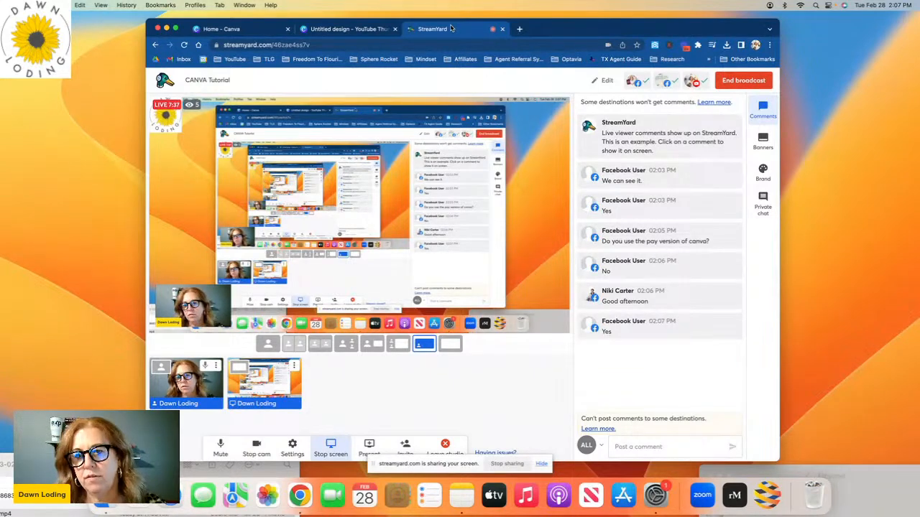
{"action": "left_click", "coordinate": [352, 29]}
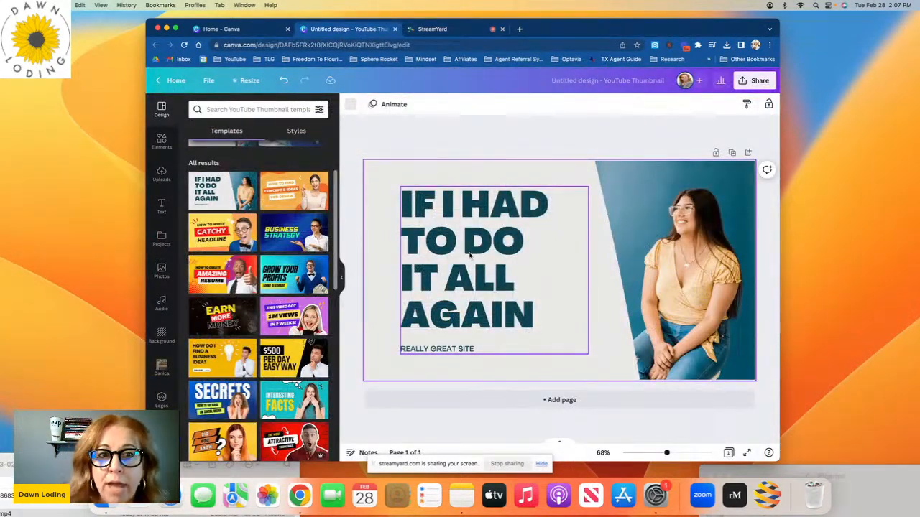
{"action": "left_click", "coordinate": [524, 222]}
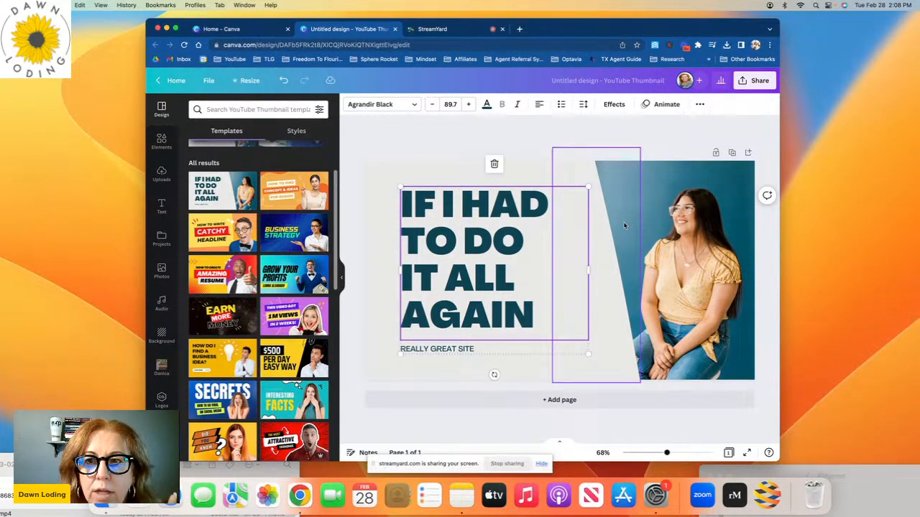
{"action": "left_click", "coordinate": [675, 235]}
{"action": "left_click", "coordinate": [492, 246]}
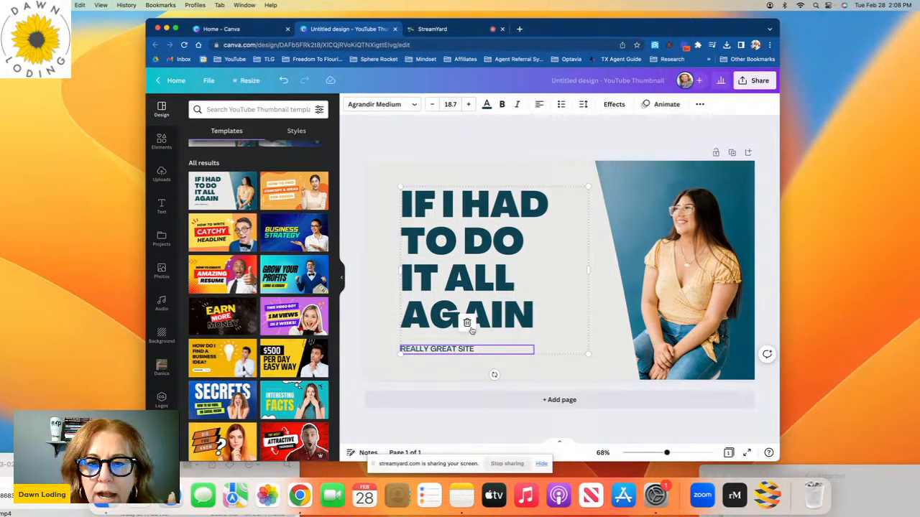
Delete the template photo while keeping its grid, and fill the grid with a portrait of the woman in the patterned blouse from the brand kit.
{"action": "left_click", "coordinate": [673, 284]}
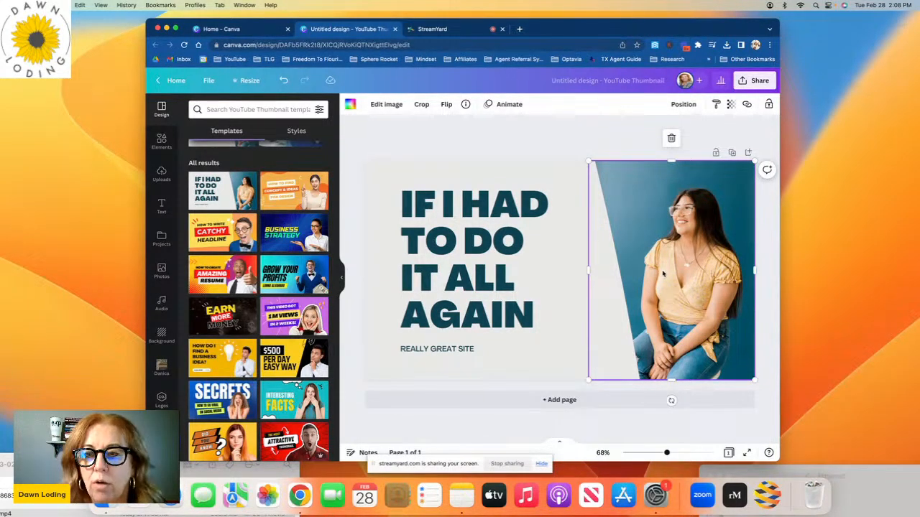
{"action": "left_click", "coordinate": [671, 138]}
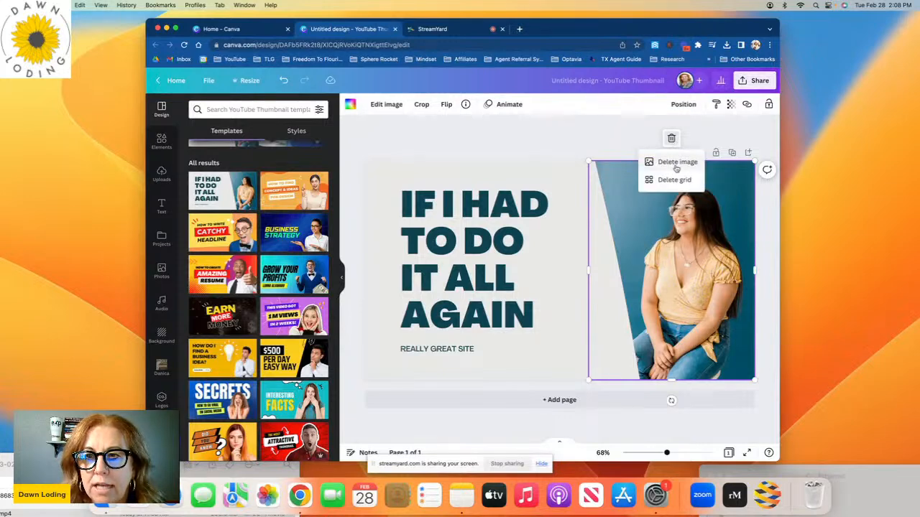
{"action": "left_click", "coordinate": [675, 165]}
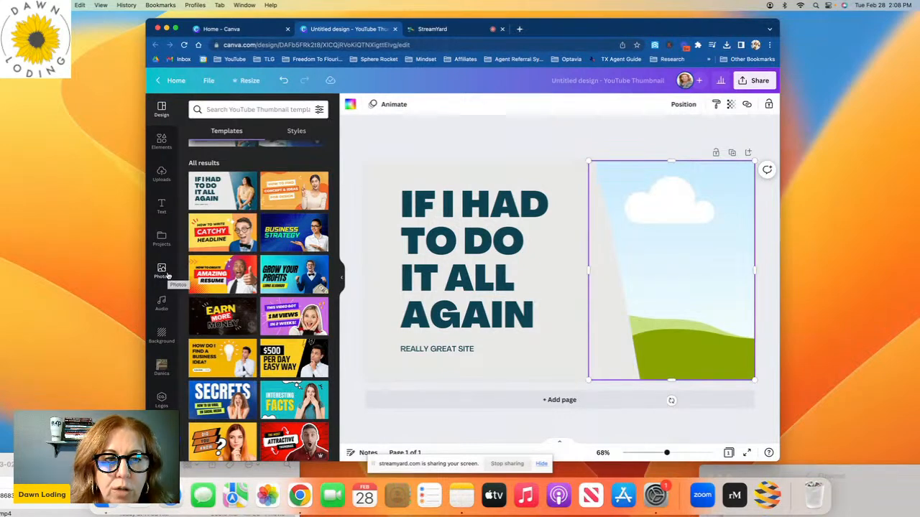
{"action": "left_click", "coordinate": [161, 399]}
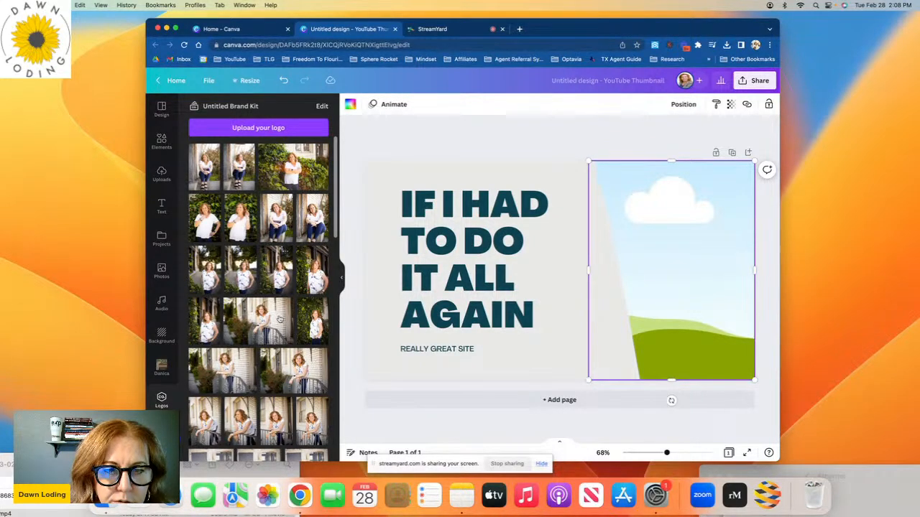
{"action": "left_click_drag", "start_coordinate": [281, 276], "coordinate": [656, 231]}
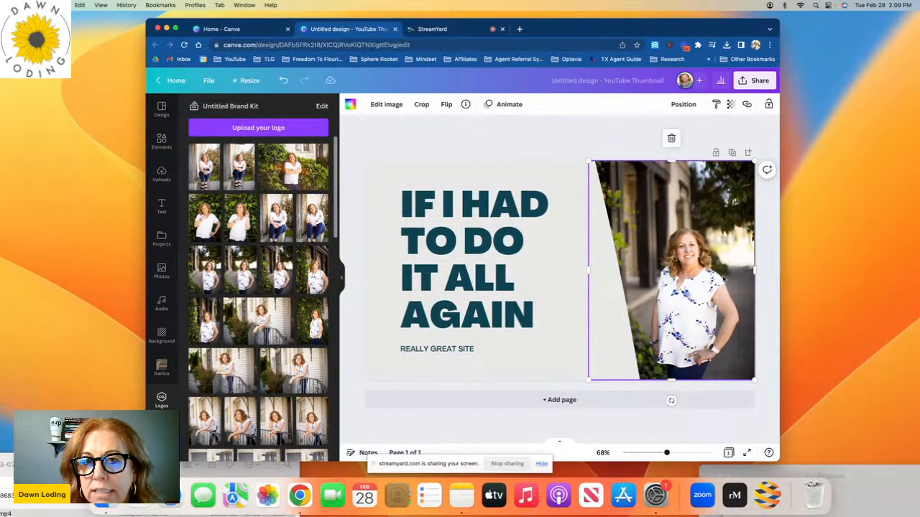
Replace the thumbnail's headline text with "CANVA".
{"action": "left_click", "coordinate": [466, 245]}
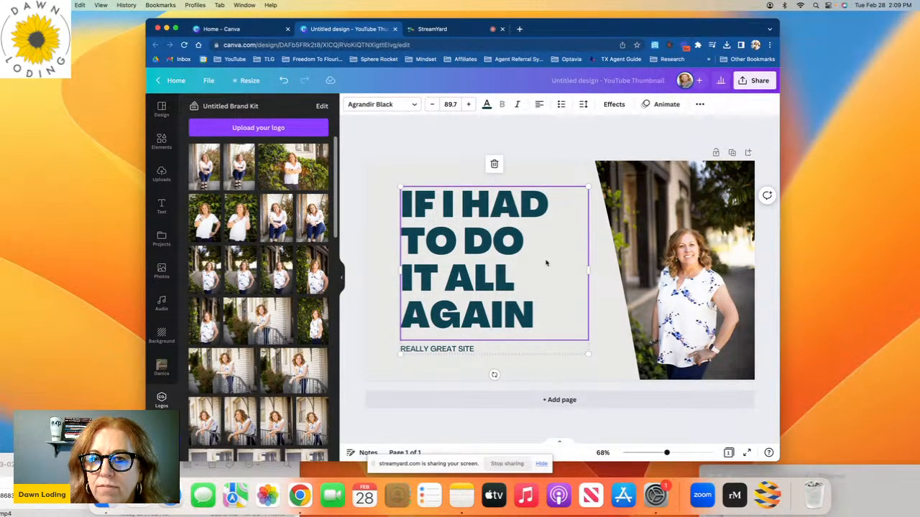
{"action": "double_click", "coordinate": [538, 310]}
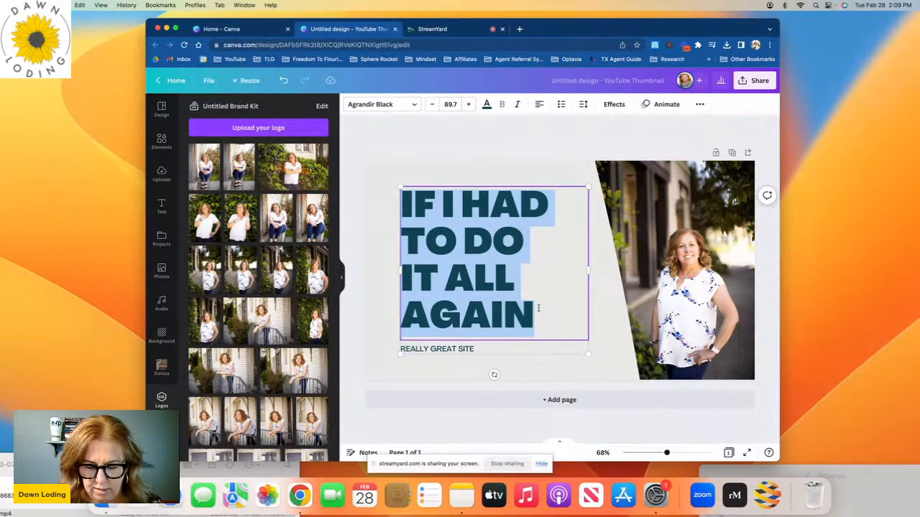
{"action": "type", "text": "CVA"}
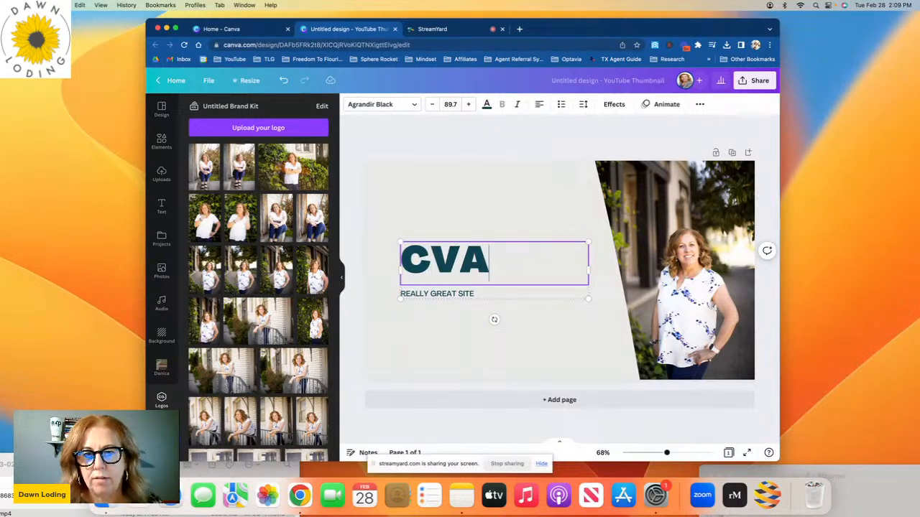
{"action": "key", "text": "BackSpace"}
{"action": "key", "text": "BackSpace"}
{"action": "key", "text": "BackSpace"}
{"action": "type", "text": "CAN"}
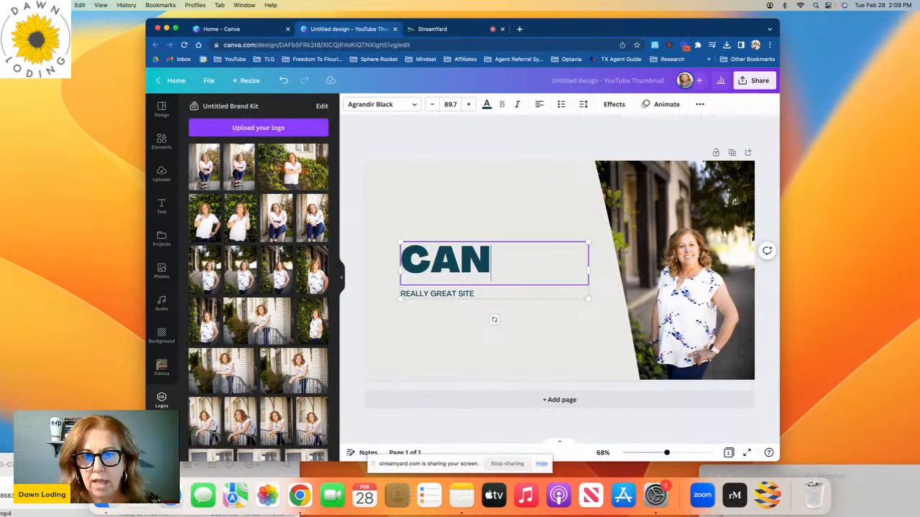
{"action": "type", "text": "VA"}
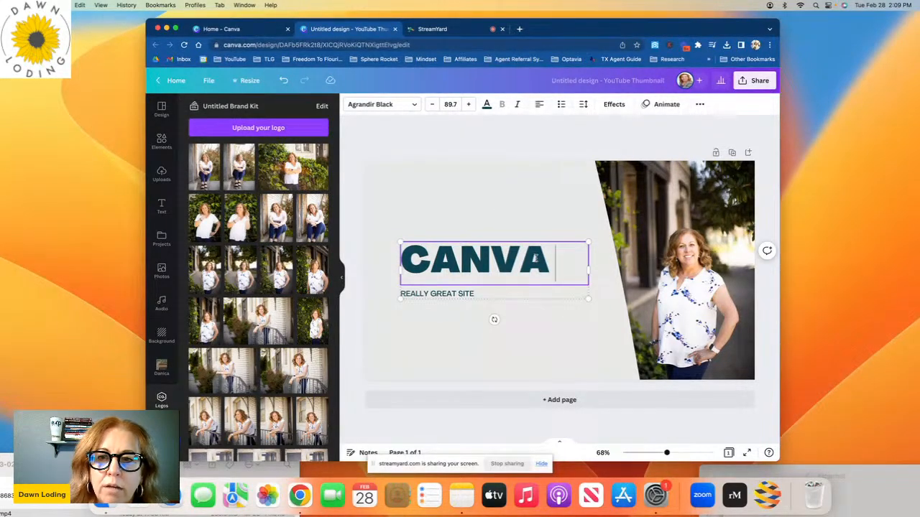
Try the Open Sauce font on the "CANVA" headline, and undo the font change.
{"action": "left_click_drag", "start_coordinate": [561, 262], "coordinate": [408, 253]}
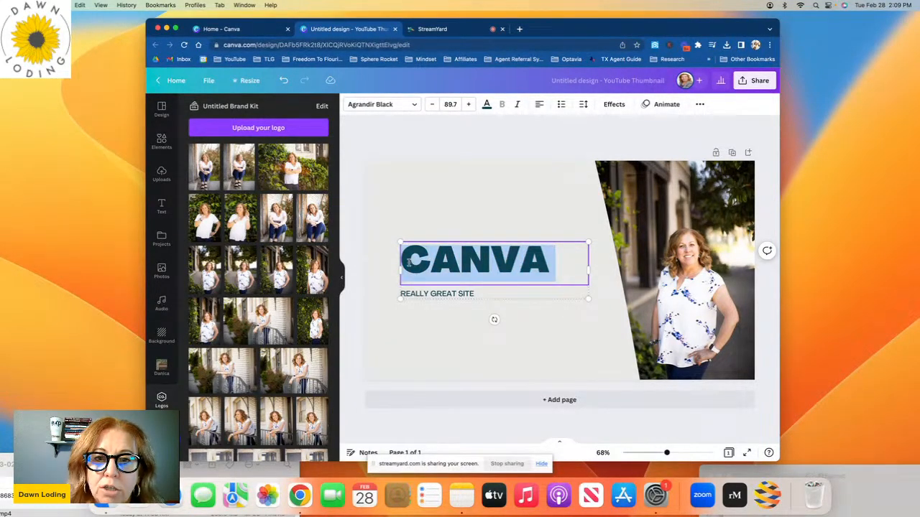
{"action": "left_click", "coordinate": [381, 104]}
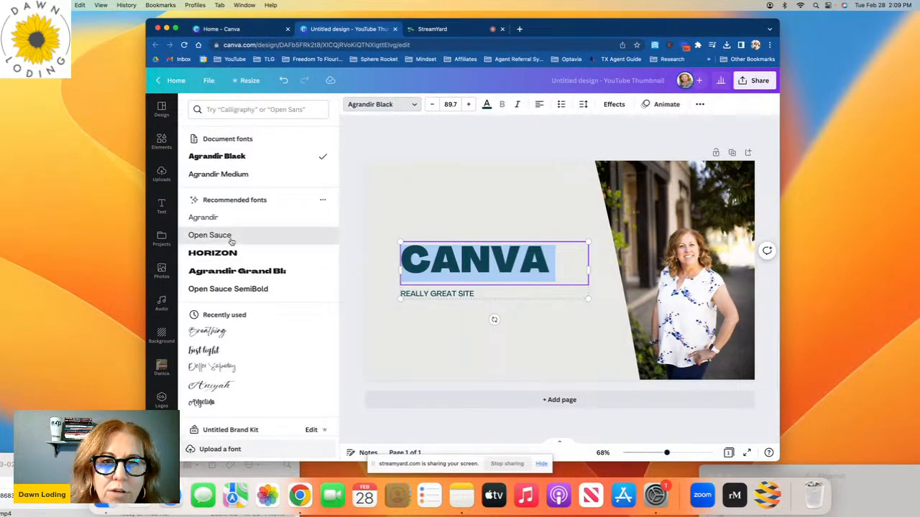
{"action": "left_click", "coordinate": [210, 236]}
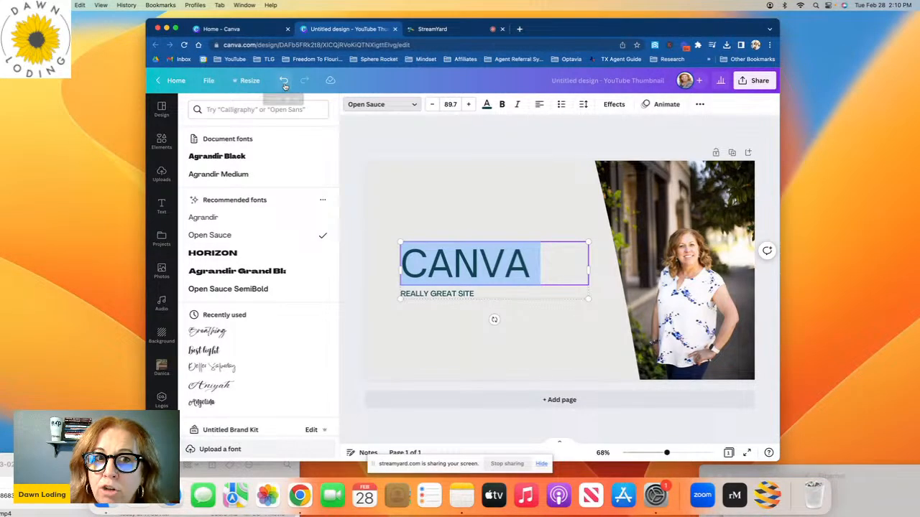
{"action": "left_click", "coordinate": [285, 83]}
{"action": "left_click", "coordinate": [472, 174]}
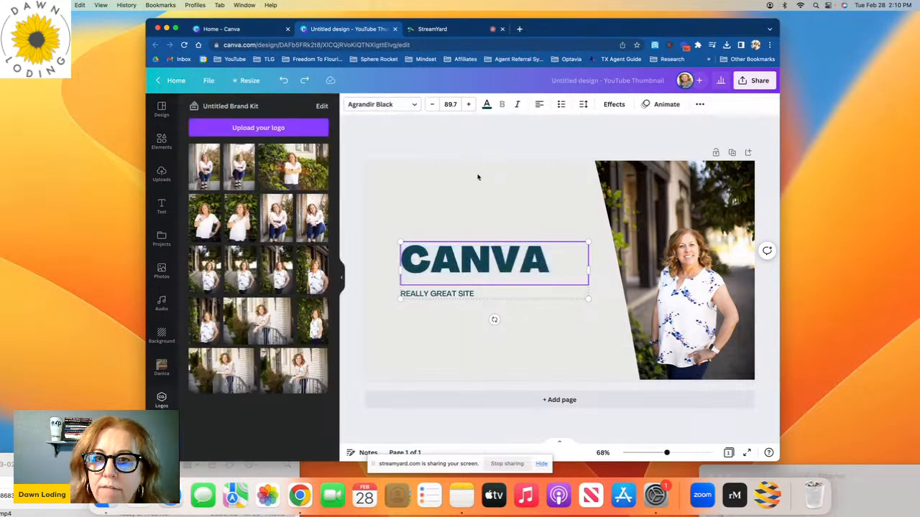
Try the coral brand color #f47e52 on the thumbnail's background.
{"action": "left_click", "coordinate": [458, 295]}
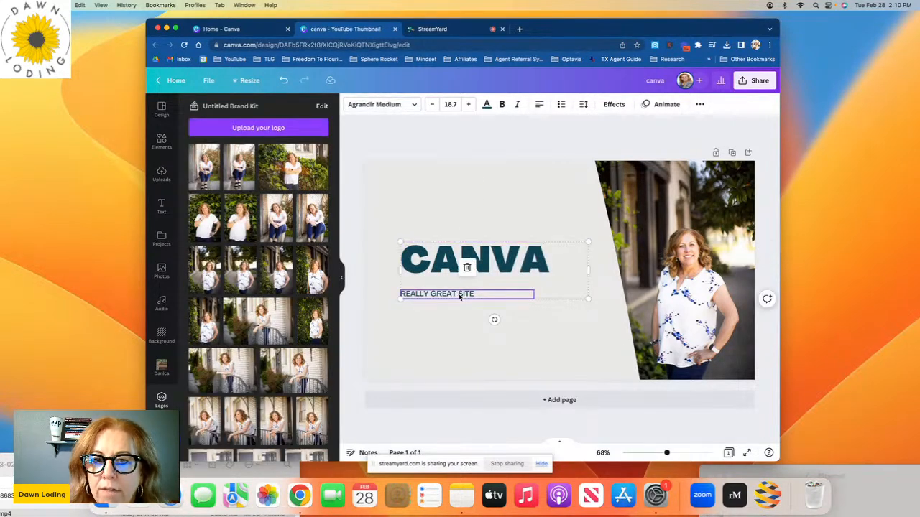
{"action": "left_click", "coordinate": [551, 226]}
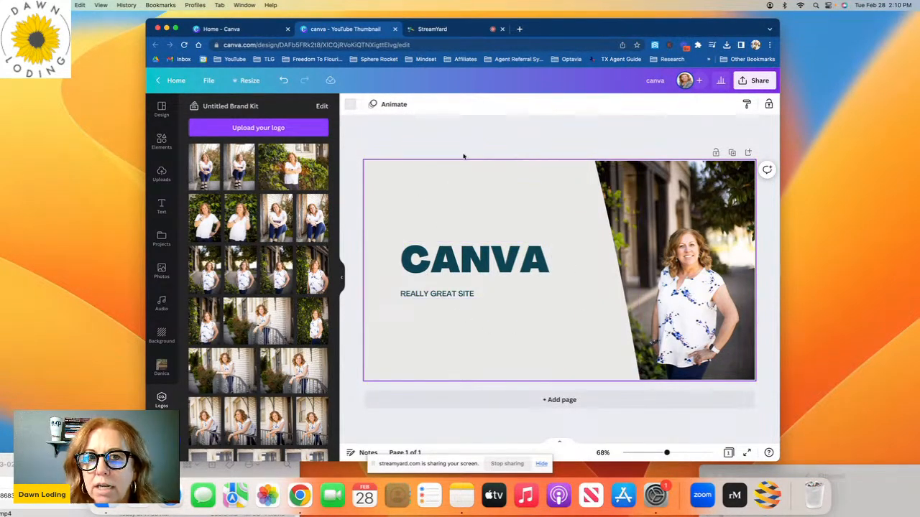
{"action": "left_click", "coordinate": [349, 105]}
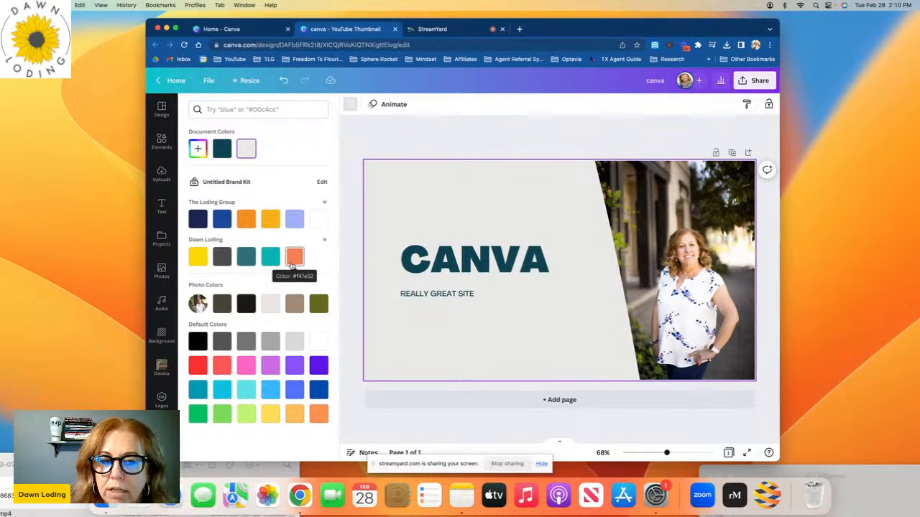
{"action": "left_click", "coordinate": [294, 257]}
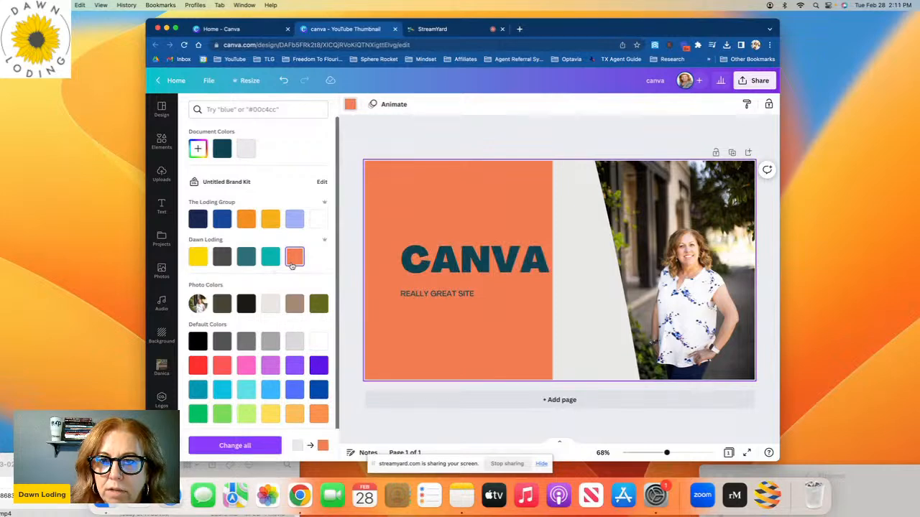
Try the bright teal brand color on the slanted shape beside the portrait.
{"action": "left_click", "coordinate": [587, 310]}
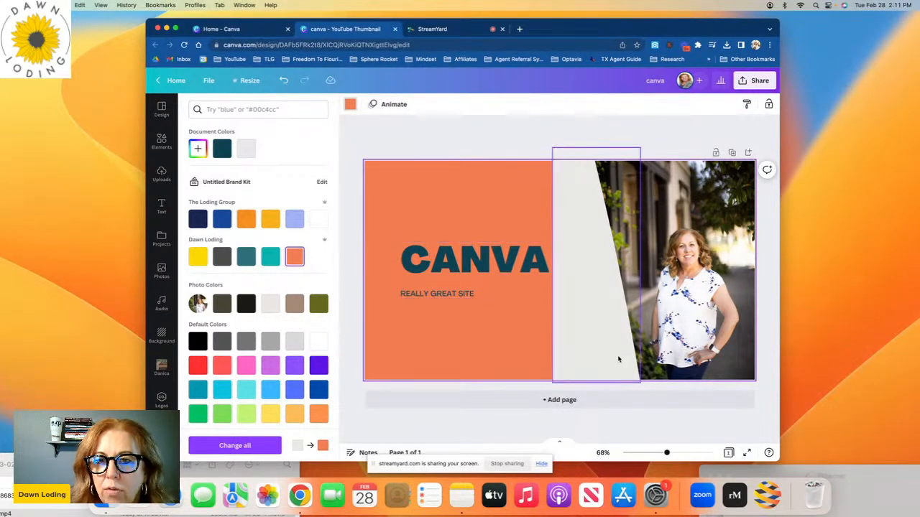
{"action": "left_click", "coordinate": [351, 106]}
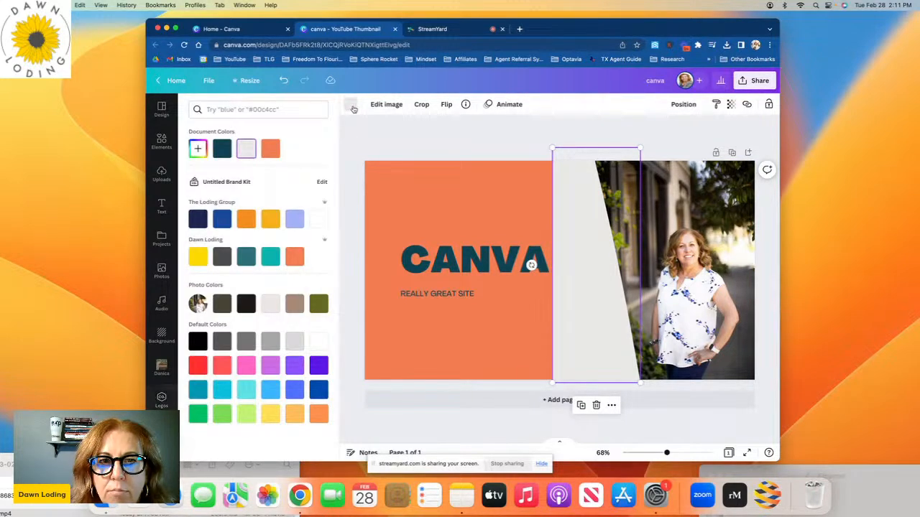
{"action": "left_click", "coordinate": [271, 259]}
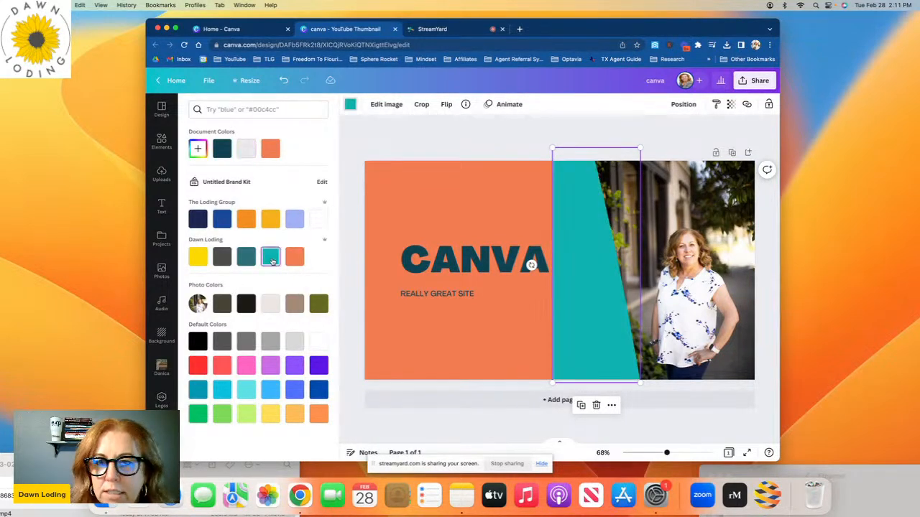
{"action": "left_click", "coordinate": [434, 148]}
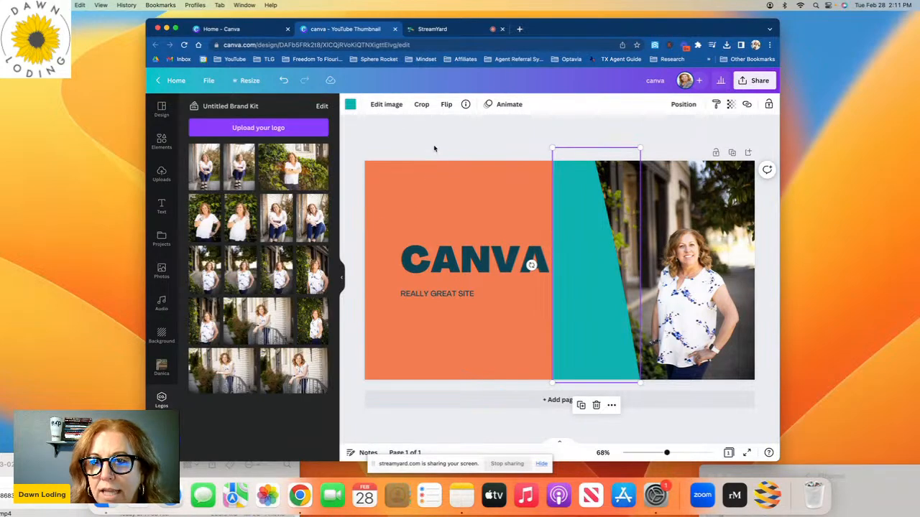
Try the yellow brand color on the thumbnail's background.
{"action": "left_click", "coordinate": [447, 319]}
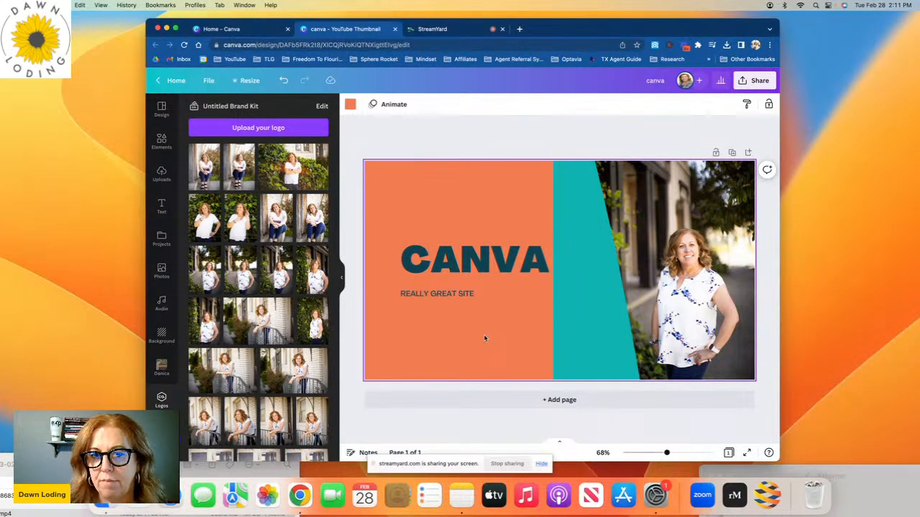
{"action": "left_click", "coordinate": [348, 105]}
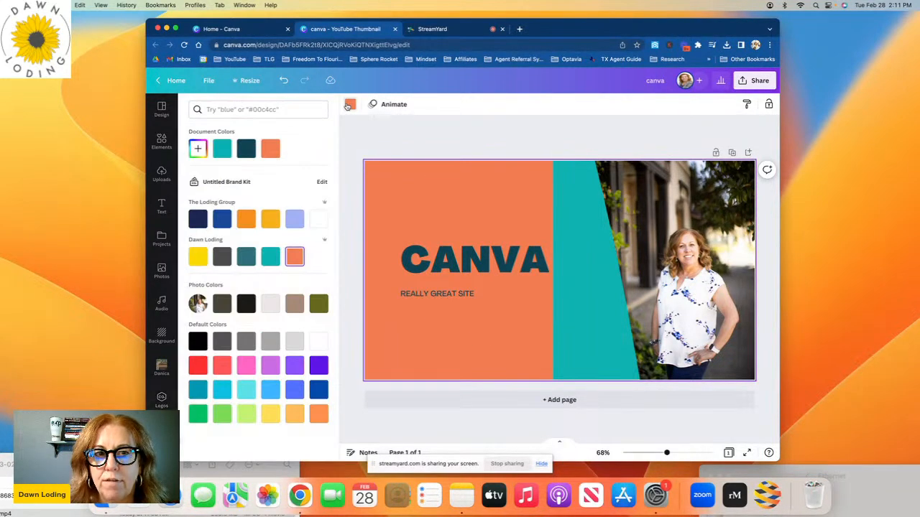
{"action": "left_click", "coordinate": [194, 259]}
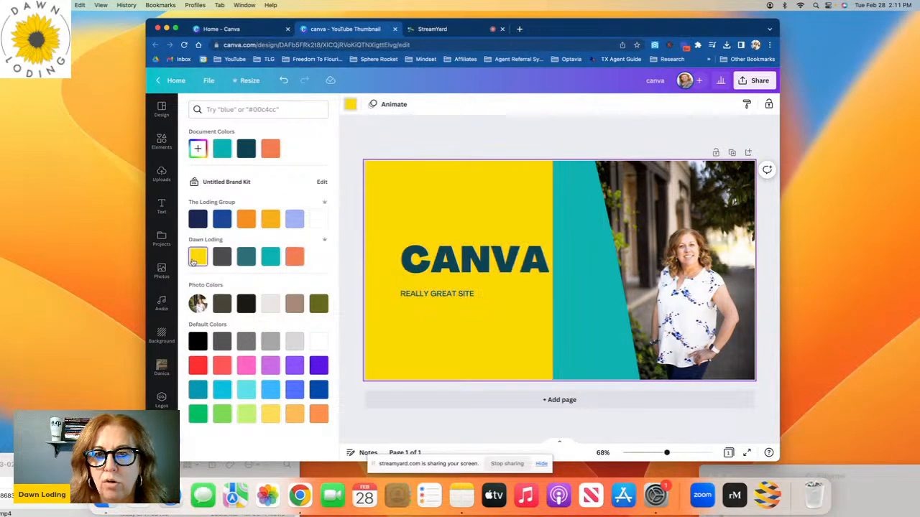
Try dark gray, lavender and bright teal on the slanted shape beside the portrait, and settle on the dark teal brand color.
{"action": "left_click", "coordinate": [575, 320]}
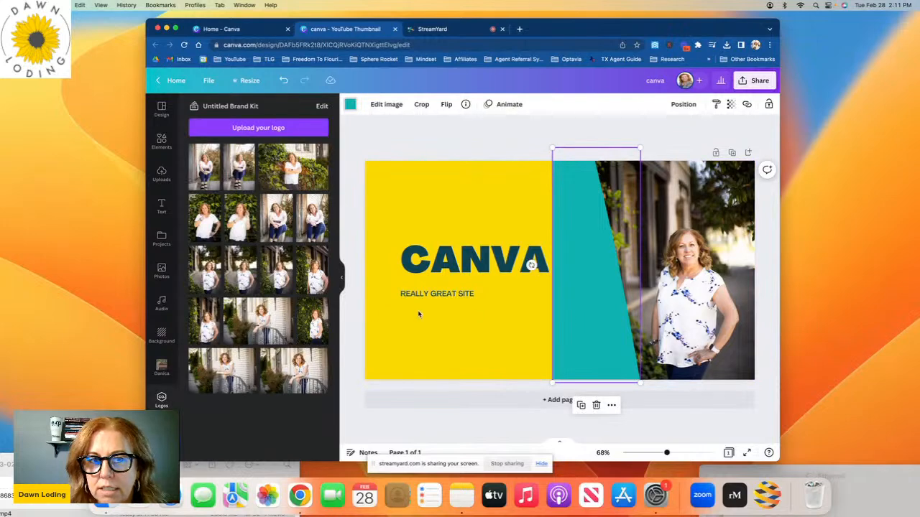
{"action": "left_click", "coordinate": [348, 105]}
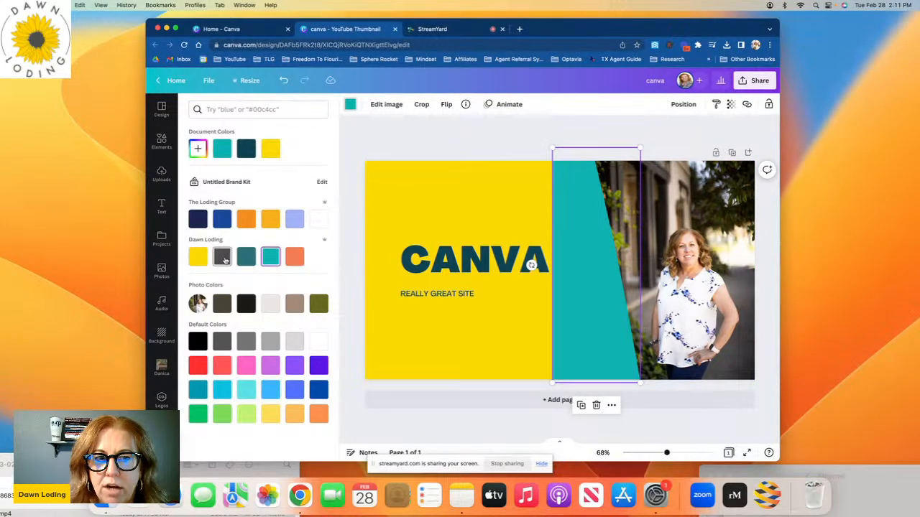
{"action": "left_click", "coordinate": [220, 259]}
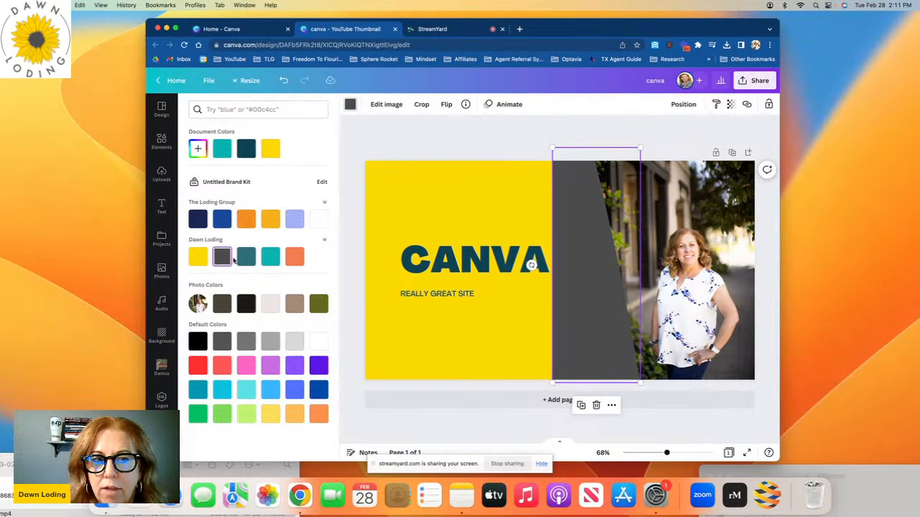
{"action": "left_click", "coordinate": [294, 219]}
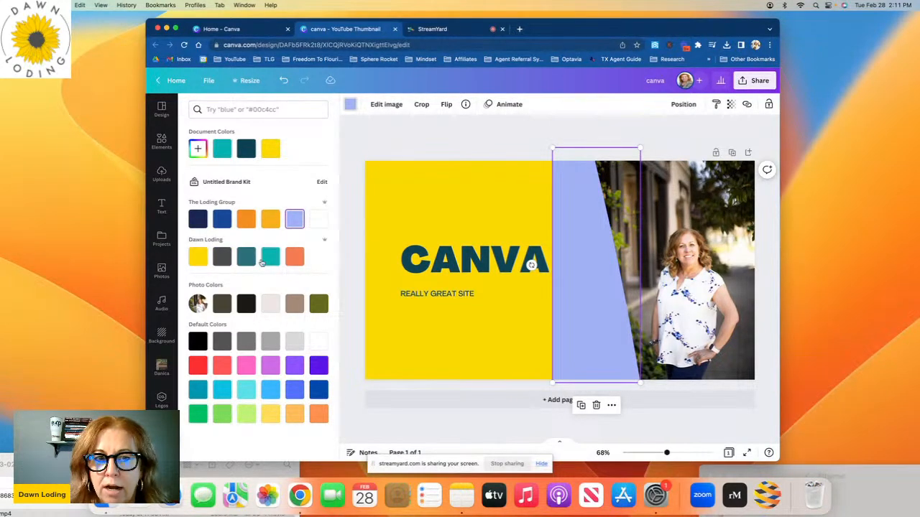
{"action": "left_click", "coordinate": [268, 258]}
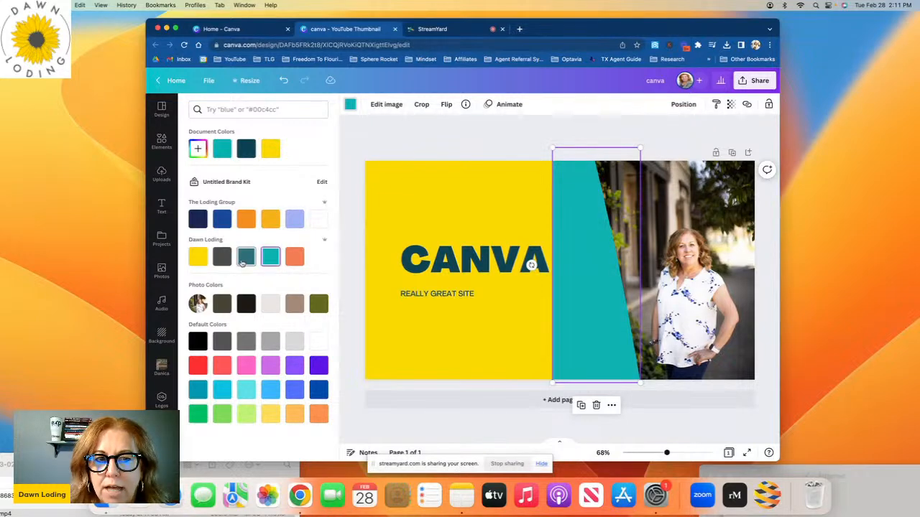
{"action": "left_click", "coordinate": [246, 257]}
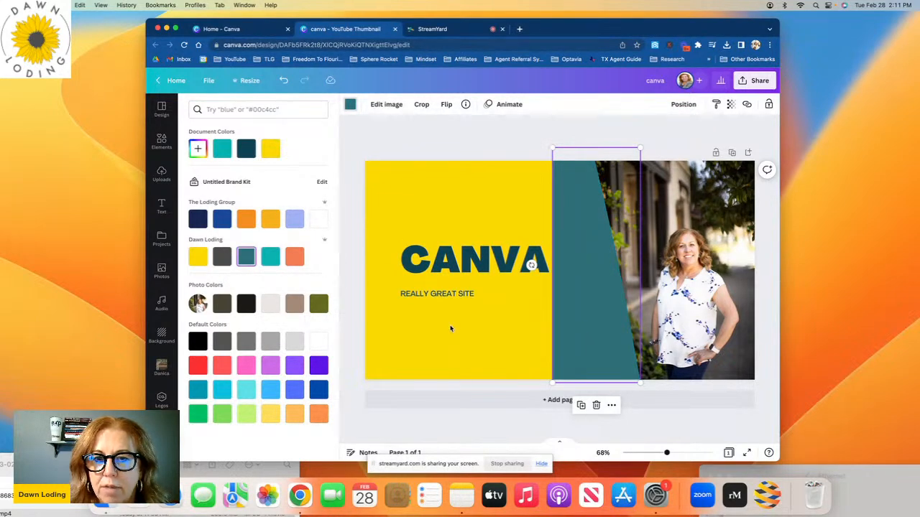
Set the thumbnail's background to the bright teal brand color.
{"action": "key", "text": "Escape"}
{"action": "left_click", "coordinate": [412, 198]}
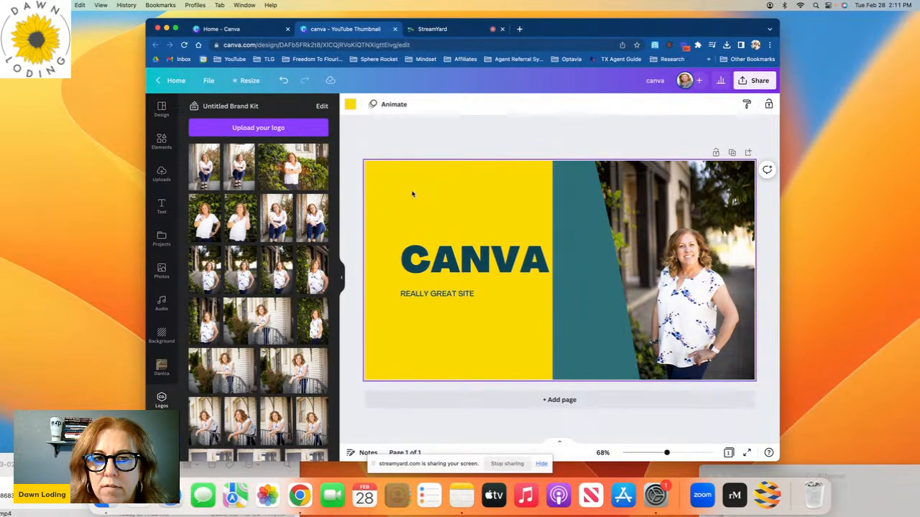
{"action": "left_click", "coordinate": [349, 105]}
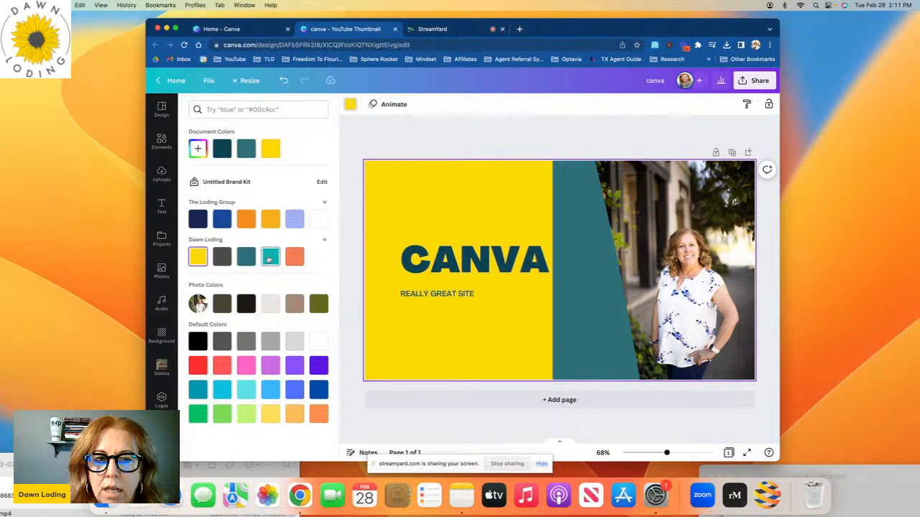
{"action": "left_click", "coordinate": [271, 257]}
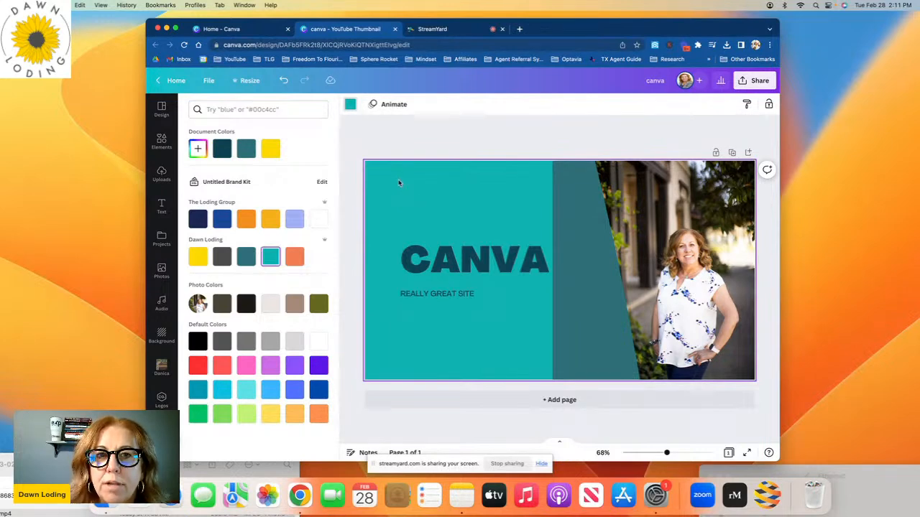
Close the design-type search on the Canva home page, and switch to StreamYard to read the live viewer comments.
{"action": "left_click", "coordinate": [234, 29]}
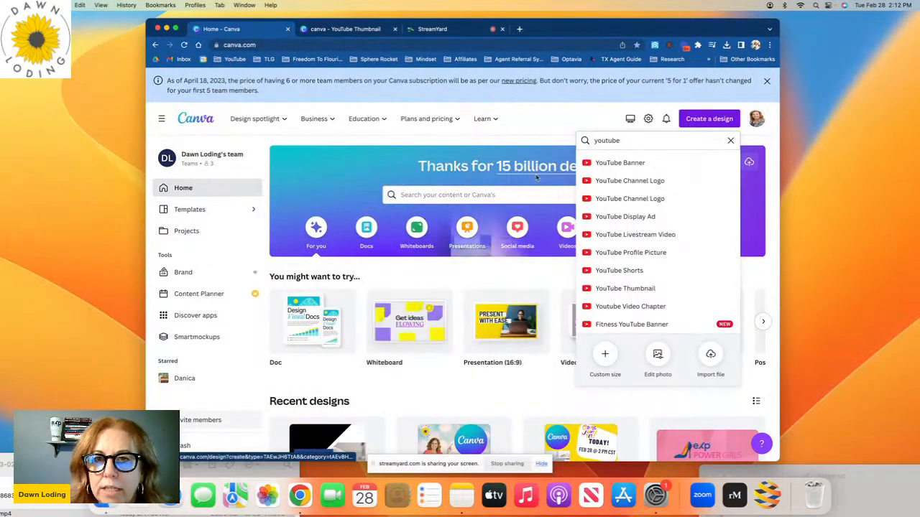
{"action": "left_click", "coordinate": [538, 132]}
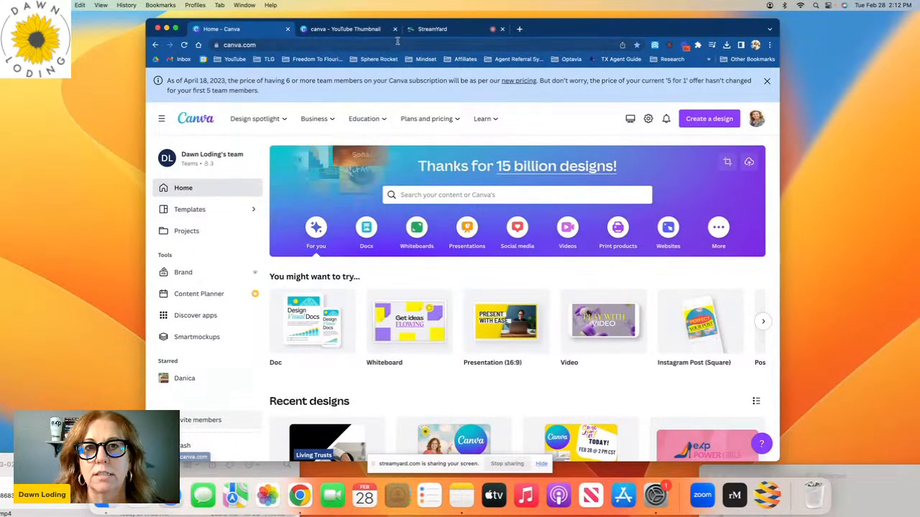
{"action": "left_click", "coordinate": [431, 32]}
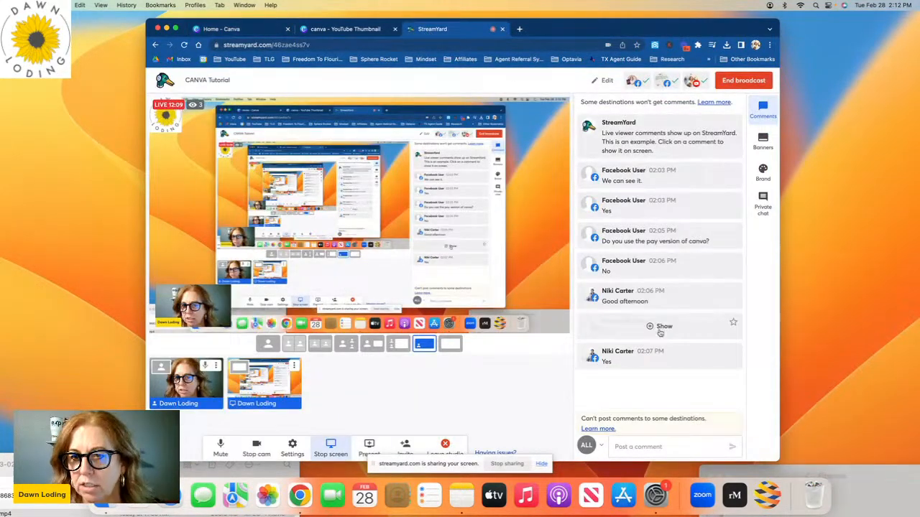
Search Google for "etsy" in a new browser tab and open the official Etsy site.
{"action": "left_click", "coordinate": [519, 28]}
{"action": "left_click", "coordinate": [466, 45]}
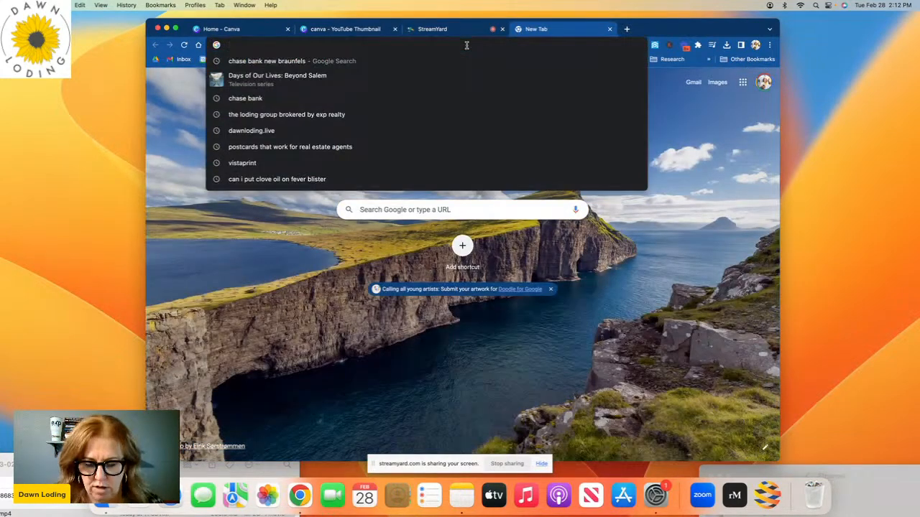
{"action": "type", "text": "etsy"}
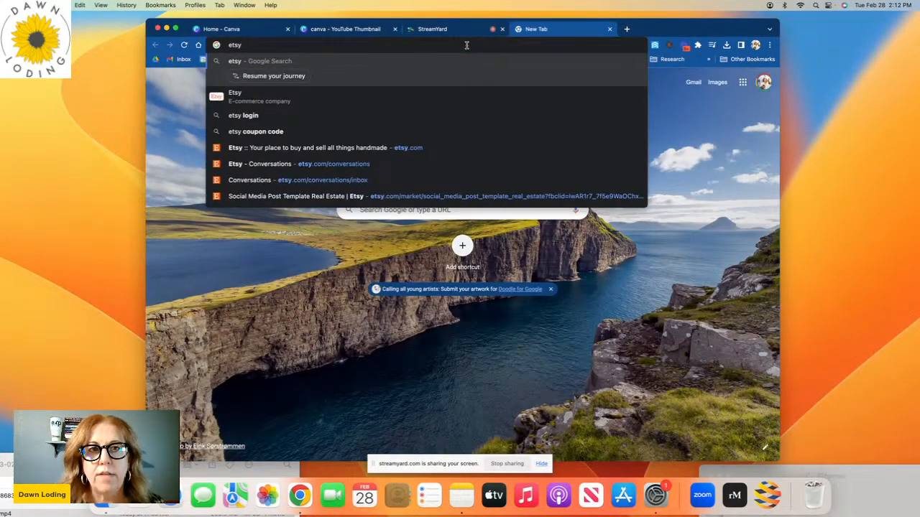
{"action": "key", "text": "Return"}
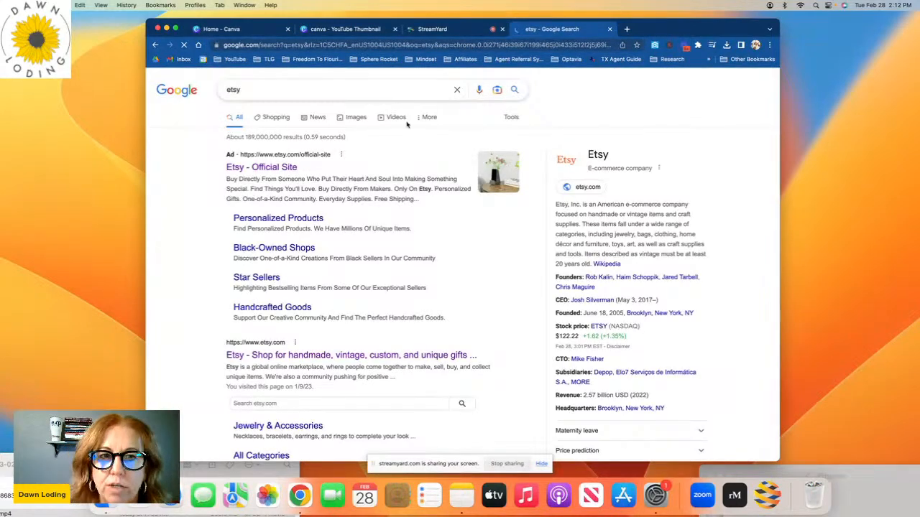
{"action": "left_click", "coordinate": [280, 172]}
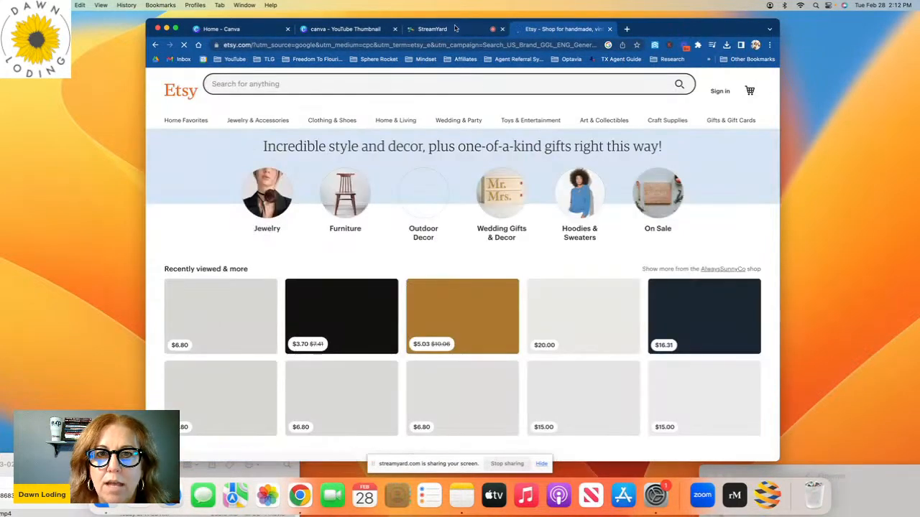
Search Etsy for "real estate templates" and browse the listings.
{"action": "left_click", "coordinate": [455, 29]}
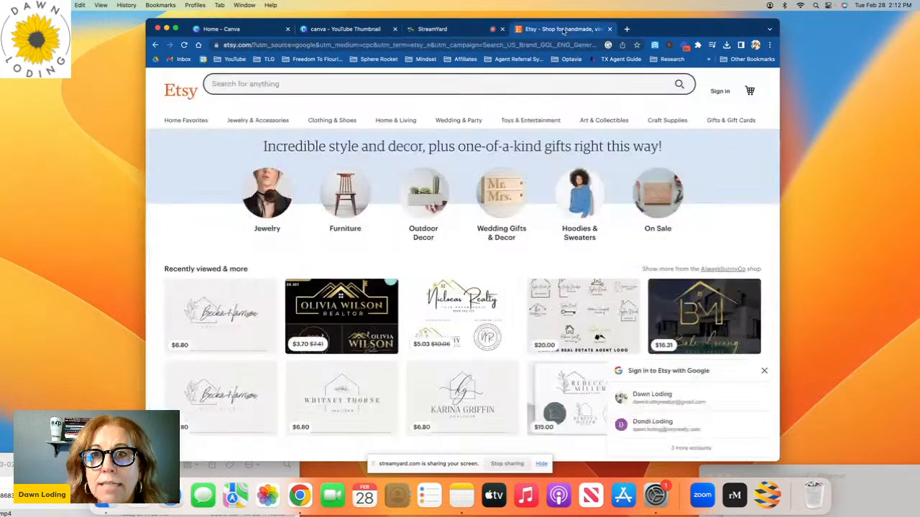
{"action": "left_click", "coordinate": [564, 29]}
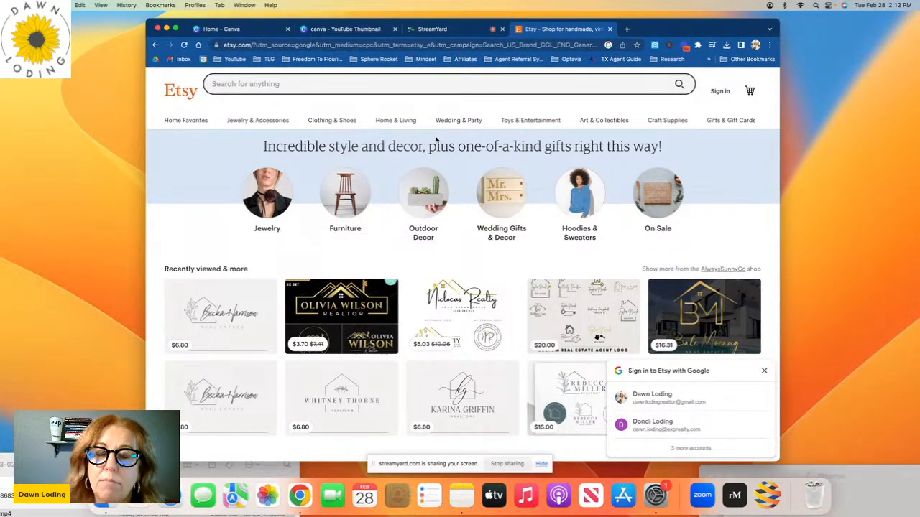
{"action": "left_click", "coordinate": [358, 84]}
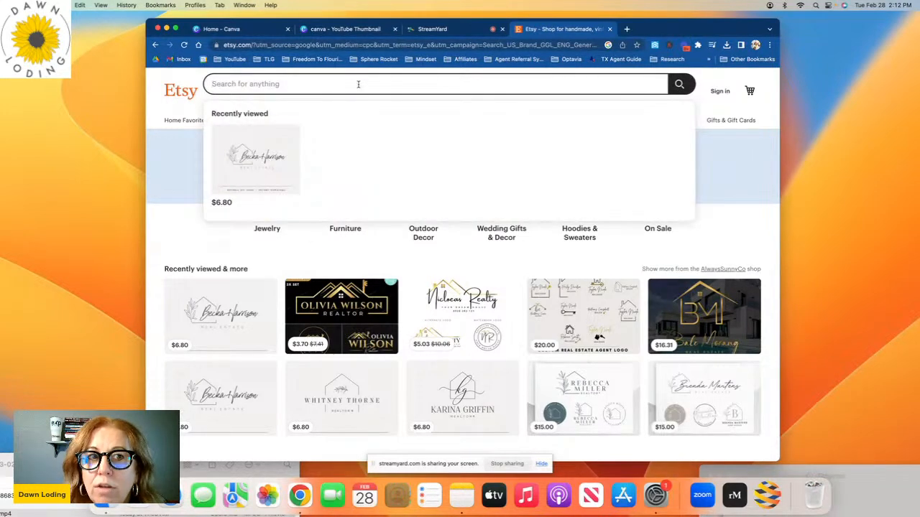
{"action": "type", "text": "Real Estate"}
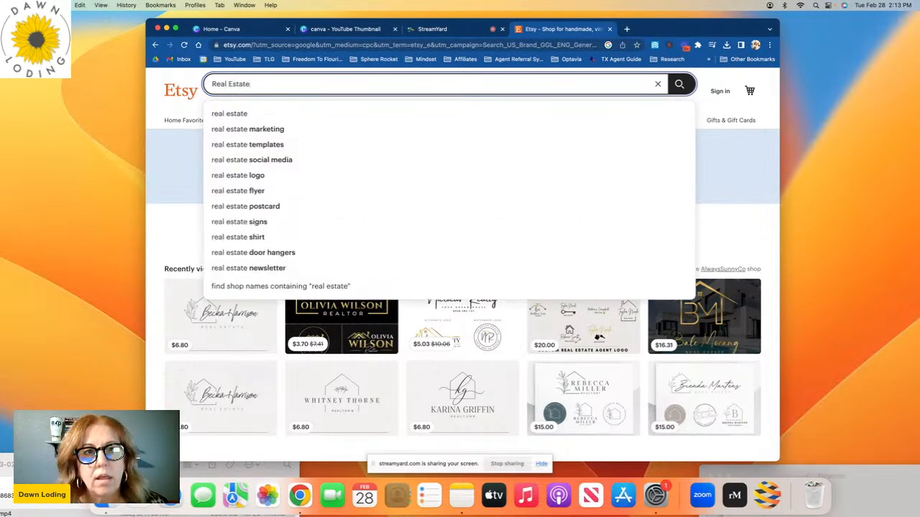
{"action": "left_click", "coordinate": [281, 145]}
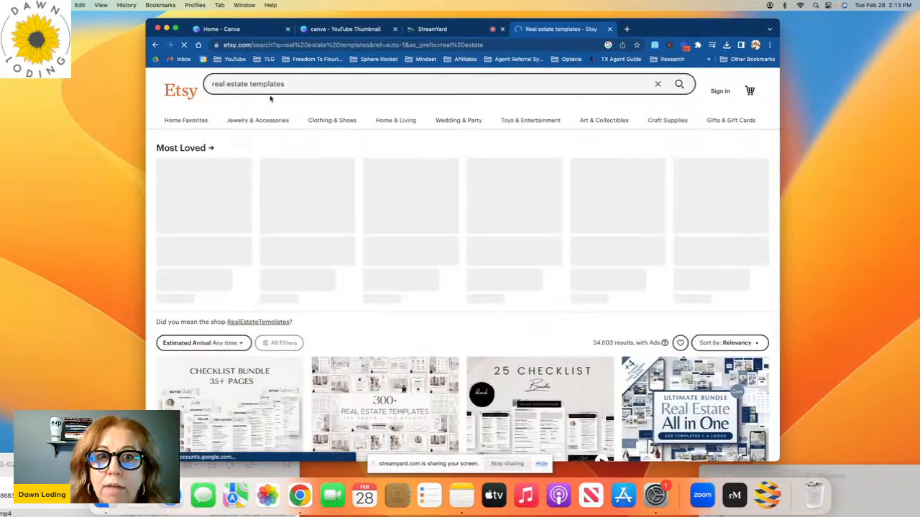
{"action": "scroll", "coordinate": [333, 337], "scroll_direction": "down", "scroll_amount": 5}
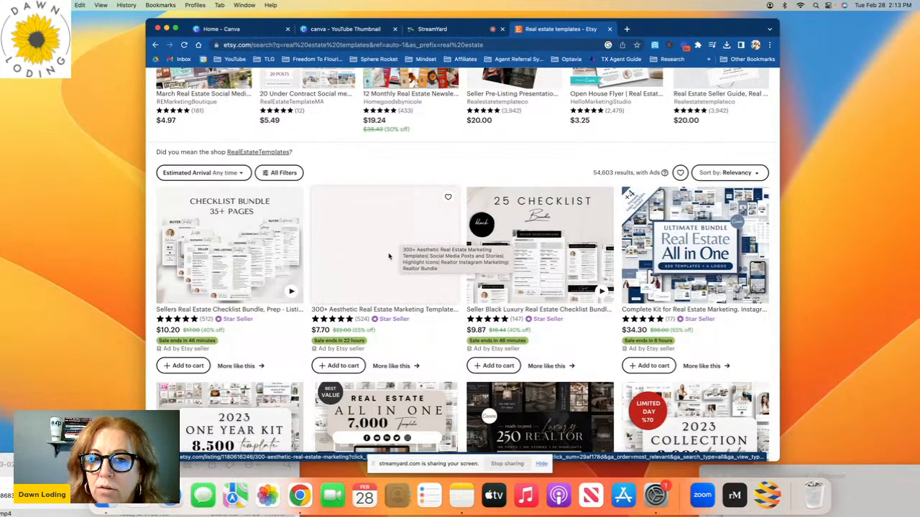
Switch back to Canva and open the page with all templates from the home page.
{"action": "left_click", "coordinate": [350, 30]}
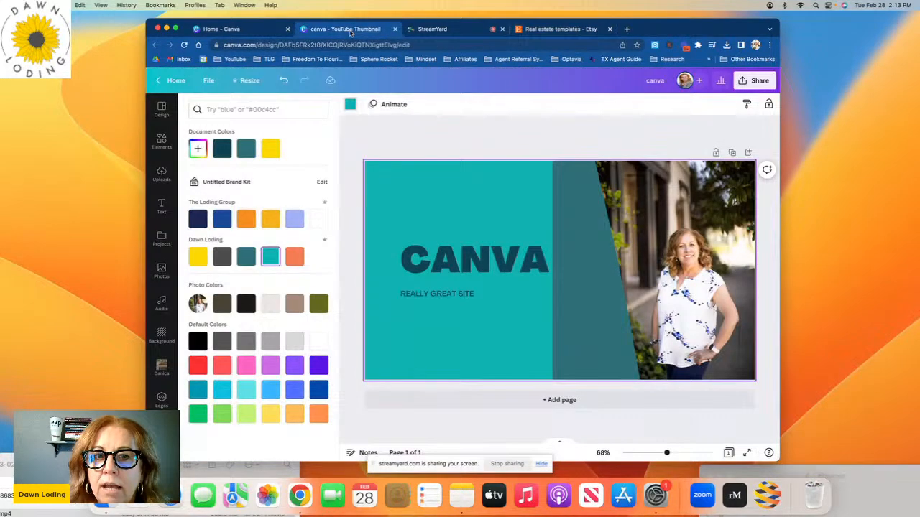
{"action": "left_click", "coordinate": [230, 29]}
{"action": "left_click", "coordinate": [187, 209]}
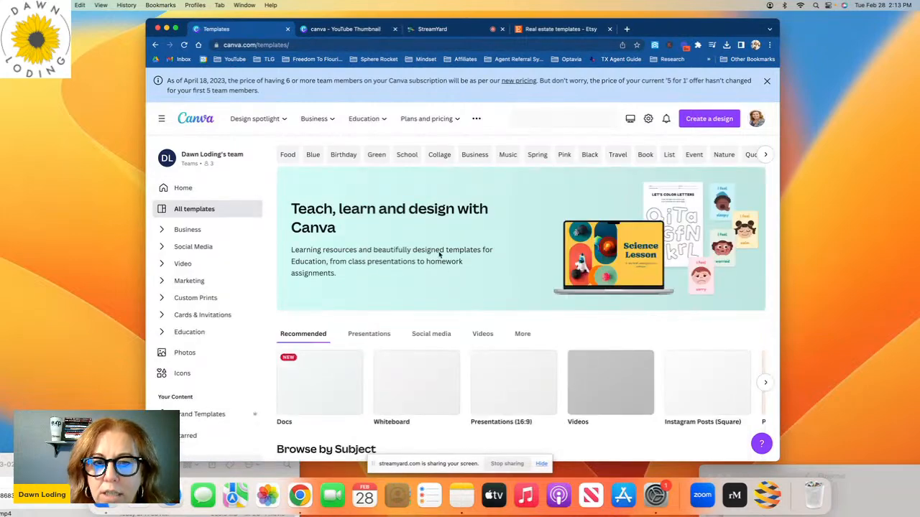
Browse the recommended templates, subjects and template categories on the all-templates page.
{"action": "scroll", "coordinate": [415, 334], "scroll_direction": "down", "scroll_amount": 5}
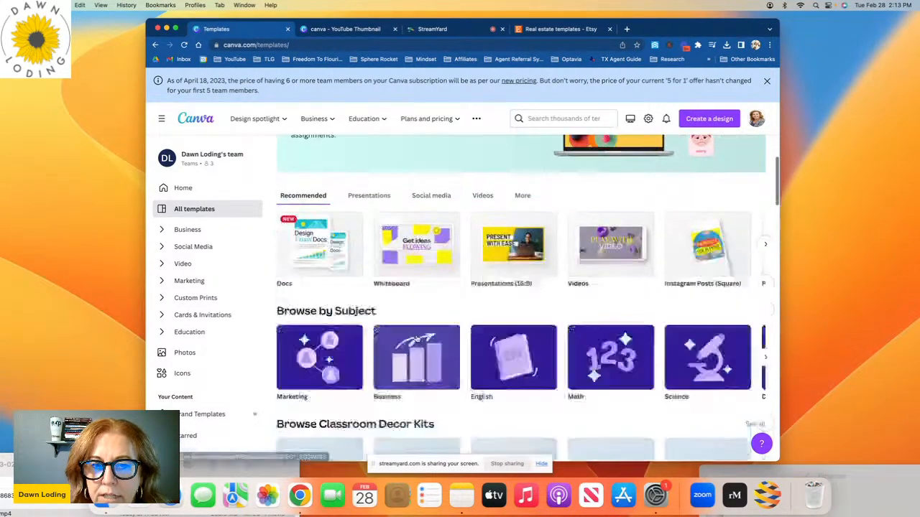
{"action": "scroll", "coordinate": [417, 339], "scroll_direction": "down", "scroll_amount": 5}
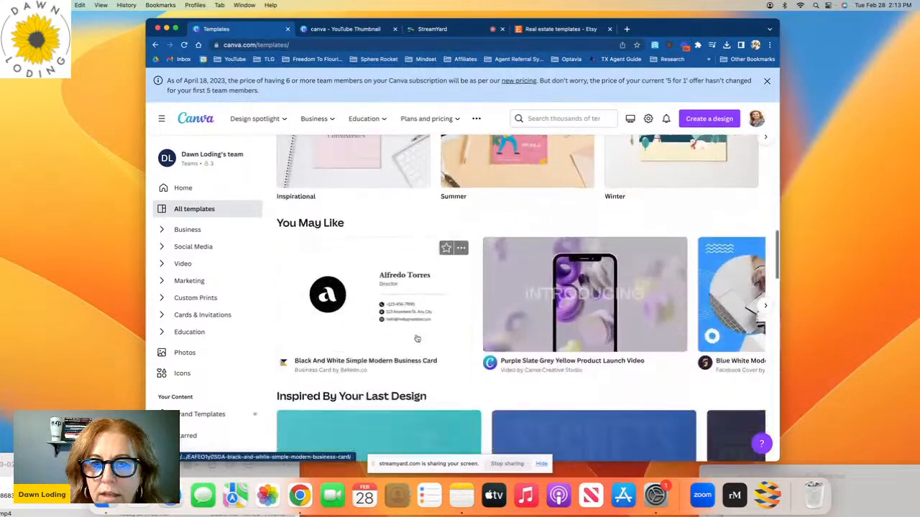
{"action": "scroll", "coordinate": [417, 338], "scroll_direction": "up", "scroll_amount": 3}
{"action": "scroll", "coordinate": [416, 338], "scroll_direction": "up", "scroll_amount": 10}
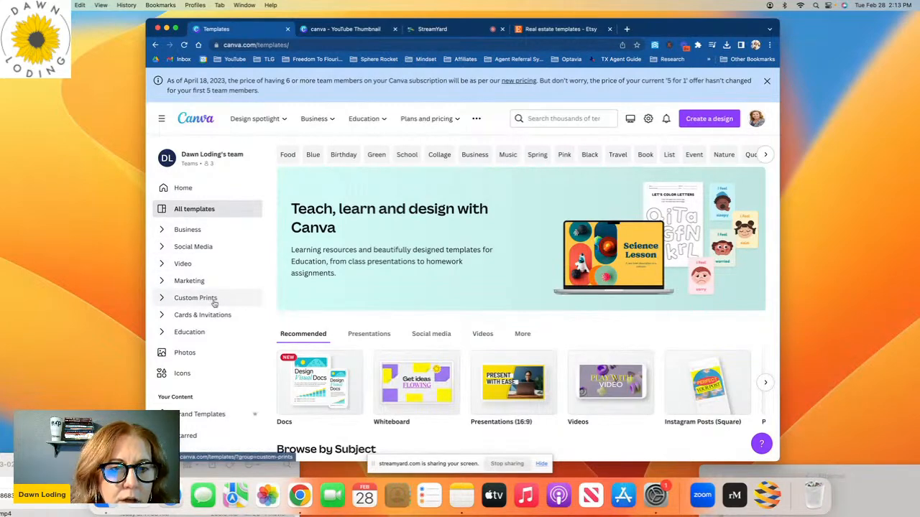
{"action": "scroll", "coordinate": [213, 302], "scroll_direction": "down", "scroll_amount": 2}
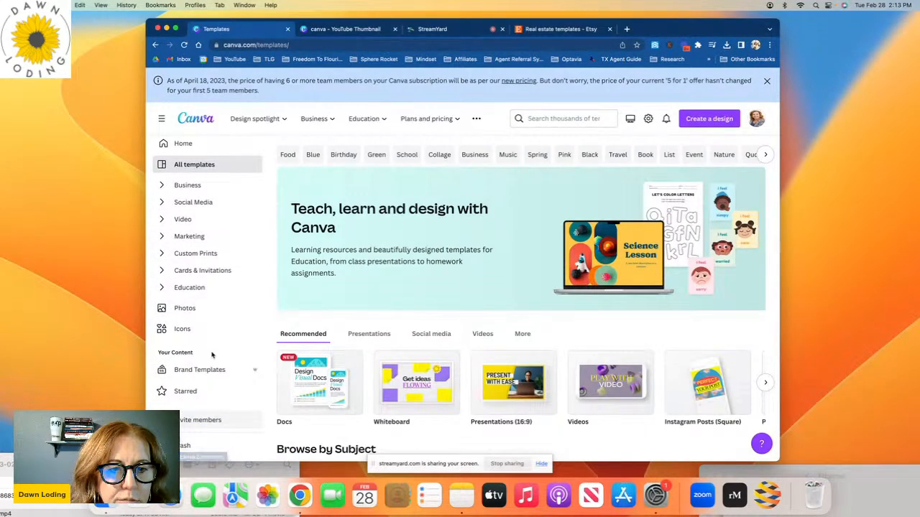
Go through the home page to Projects, open the recent "today!" Instagram post to view it, and close it.
{"action": "left_click", "coordinate": [176, 144]}
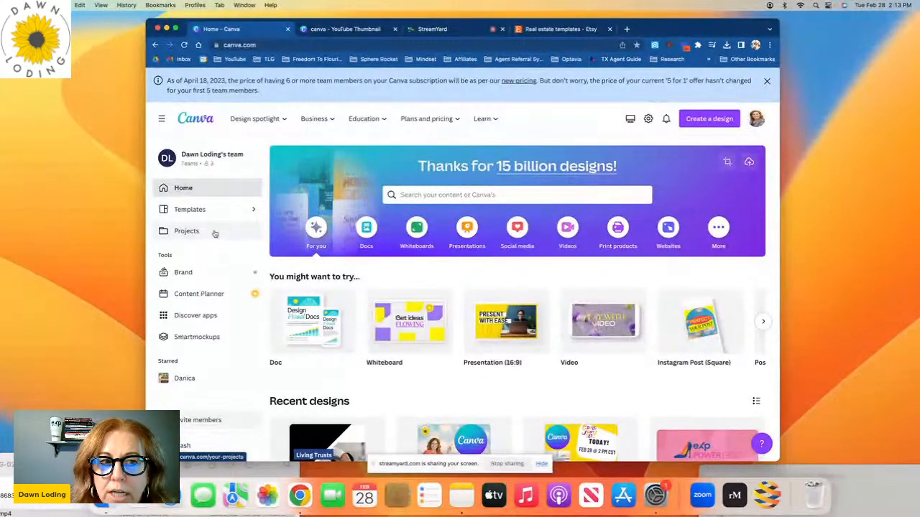
{"action": "left_click", "coordinate": [215, 233]}
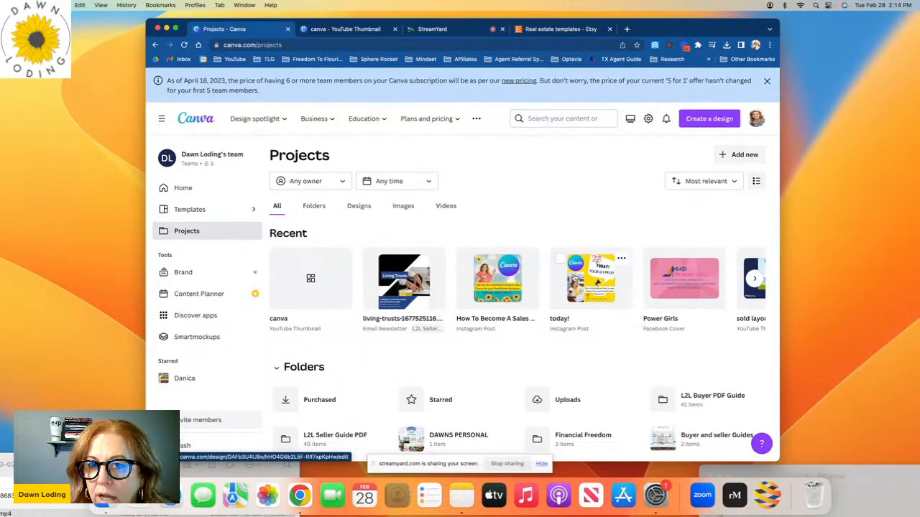
{"action": "left_click", "coordinate": [590, 280]}
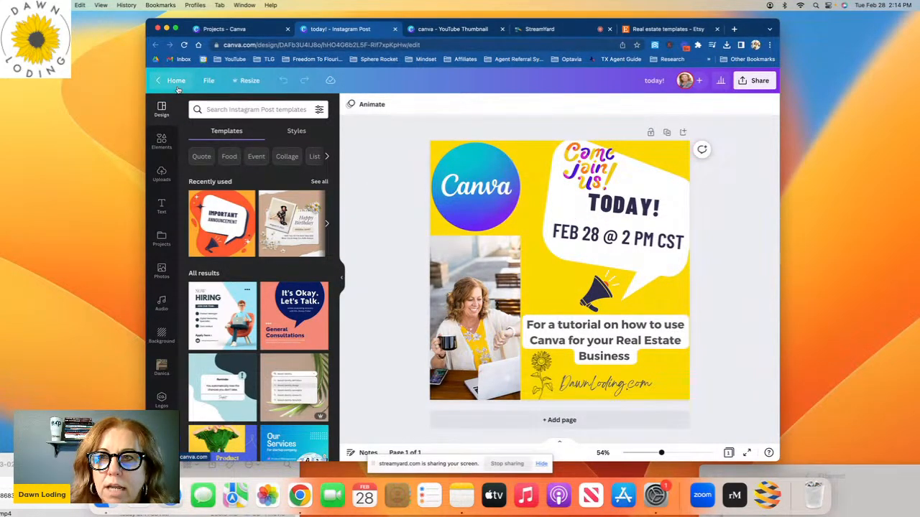
{"action": "left_click", "coordinate": [394, 29]}
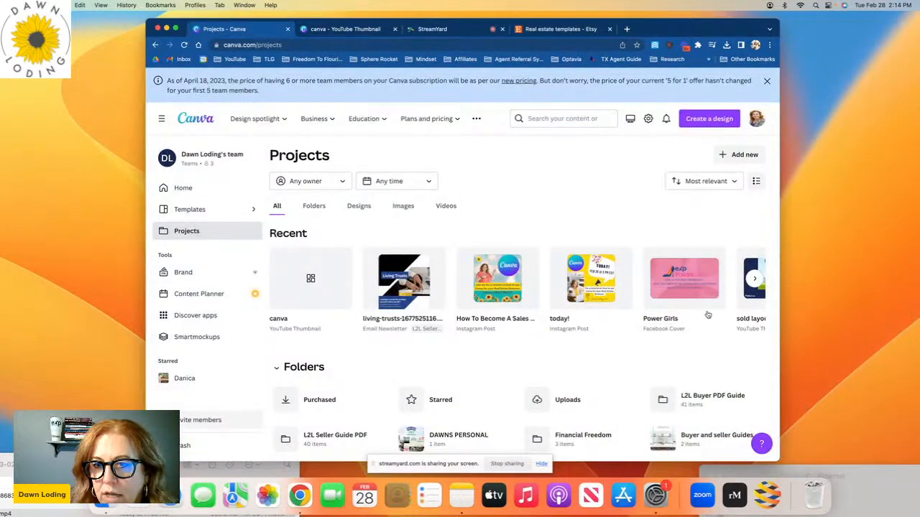
Look through the recent designs in Projects and check the available sort options without changing the sorting.
{"action": "scroll", "coordinate": [668, 303], "scroll_direction": "right", "scroll_amount": 10}
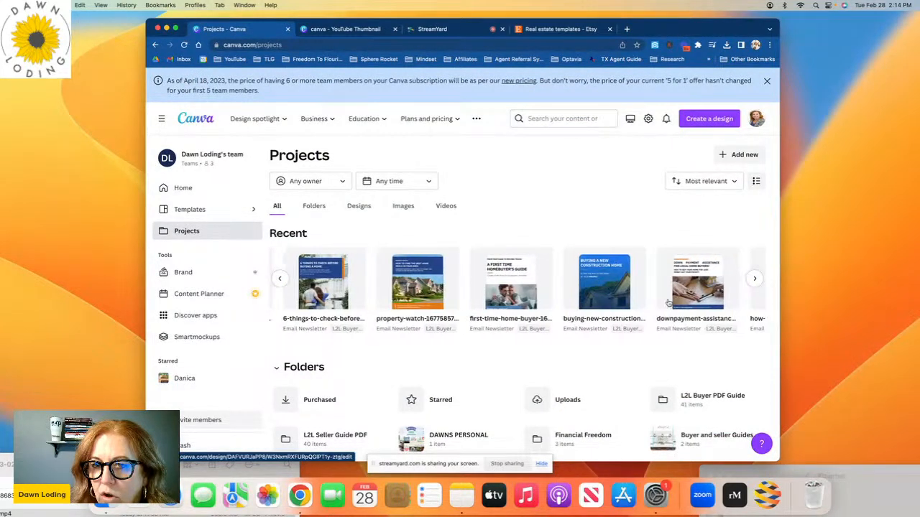
{"action": "scroll", "coordinate": [668, 303], "scroll_direction": "right", "scroll_amount": 2}
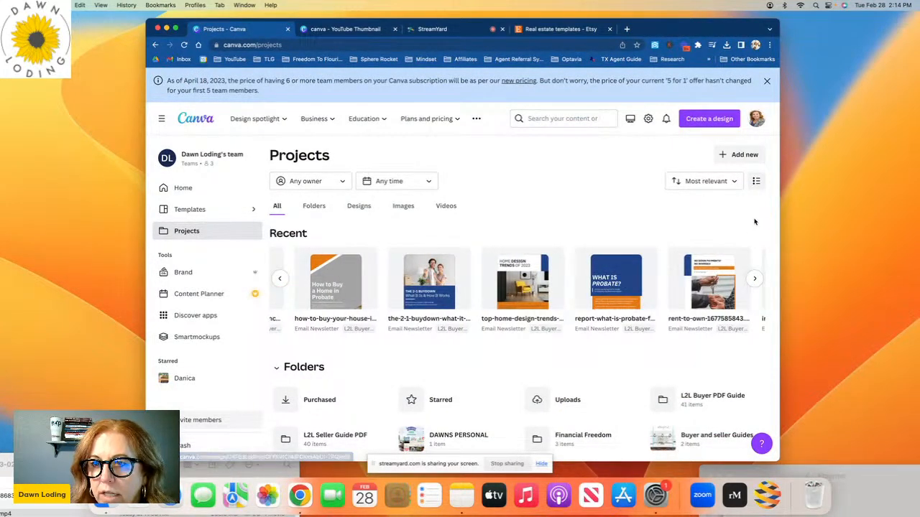
{"action": "left_click", "coordinate": [754, 280]}
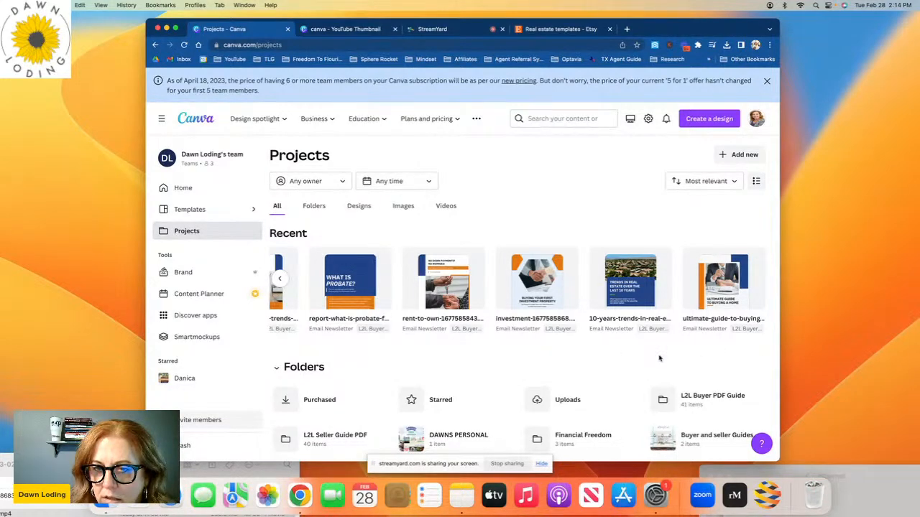
{"action": "scroll", "coordinate": [458, 353], "scroll_direction": "down", "scroll_amount": 3}
{"action": "scroll", "coordinate": [456, 353], "scroll_direction": "up", "scroll_amount": 3}
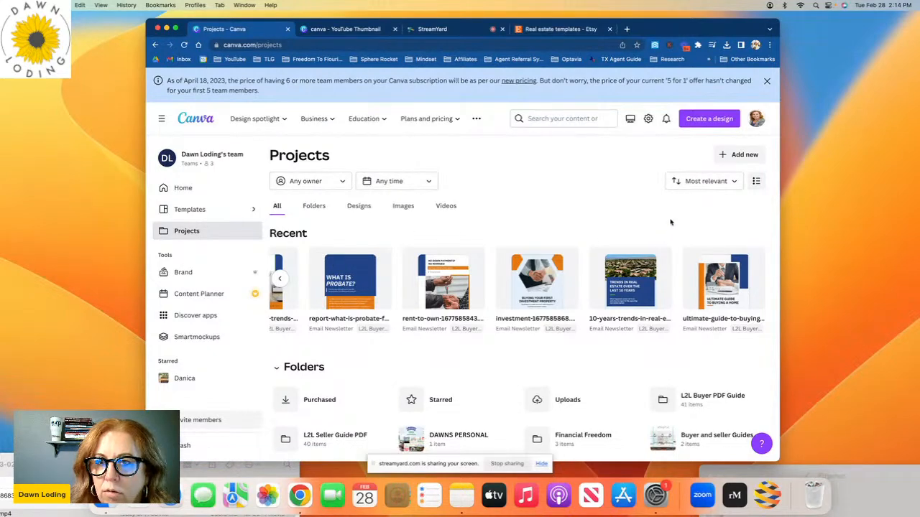
{"action": "left_click", "coordinate": [737, 182]}
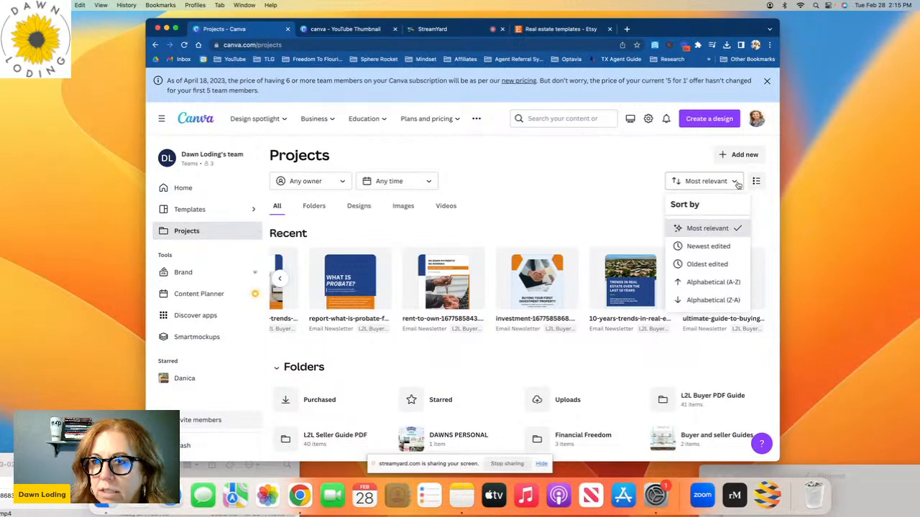
{"action": "left_click", "coordinate": [494, 213]}
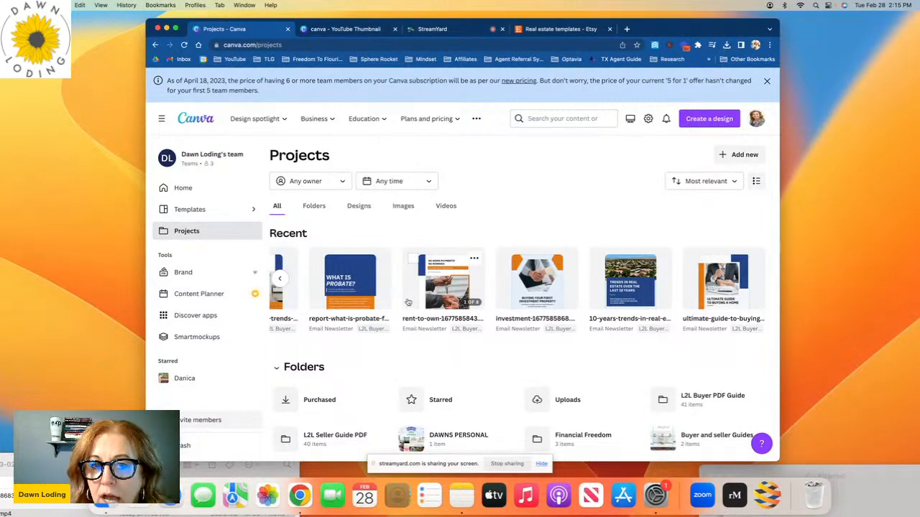
Open the Power Girls Facebook cover from the recent designs to view it, and return to the Projects page.
{"action": "scroll", "coordinate": [430, 305], "scroll_direction": "left", "scroll_amount": 15}
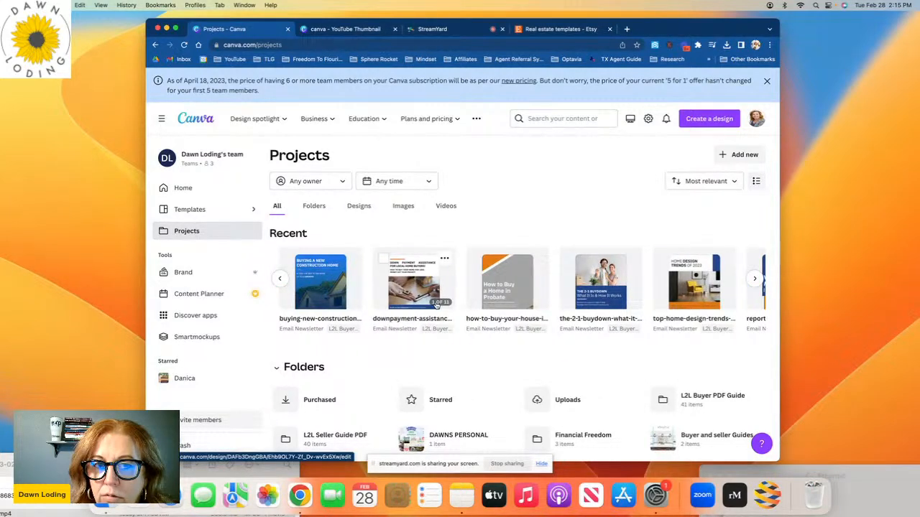
{"action": "scroll", "coordinate": [435, 306], "scroll_direction": "left", "scroll_amount": 10}
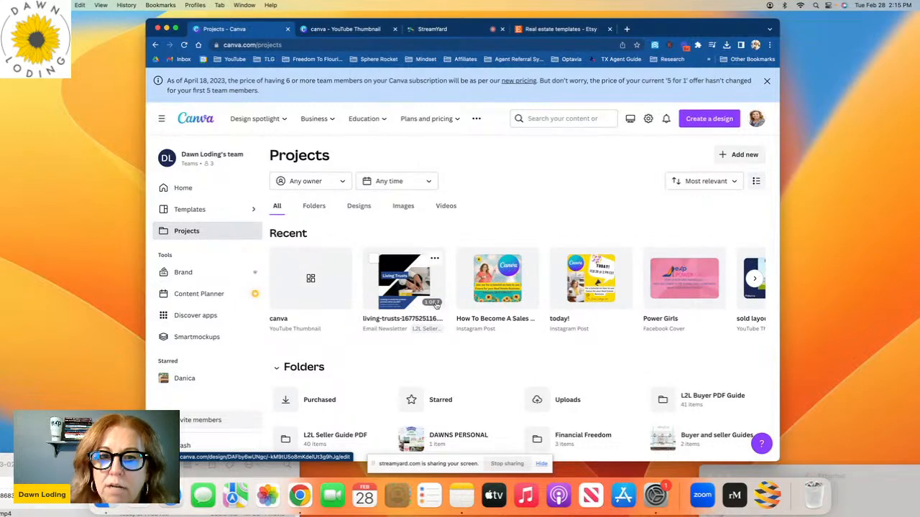
{"action": "scroll", "coordinate": [437, 304], "scroll_direction": "down", "scroll_amount": 1}
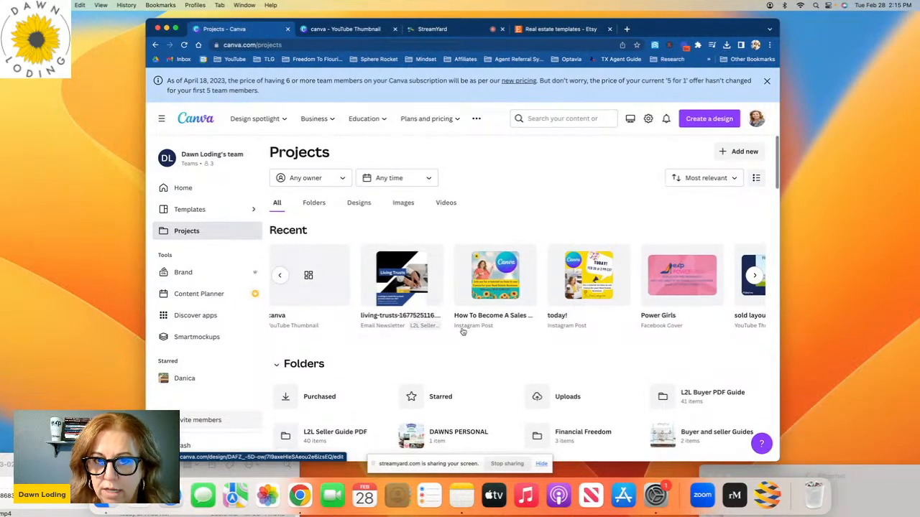
{"action": "left_click", "coordinate": [694, 291]}
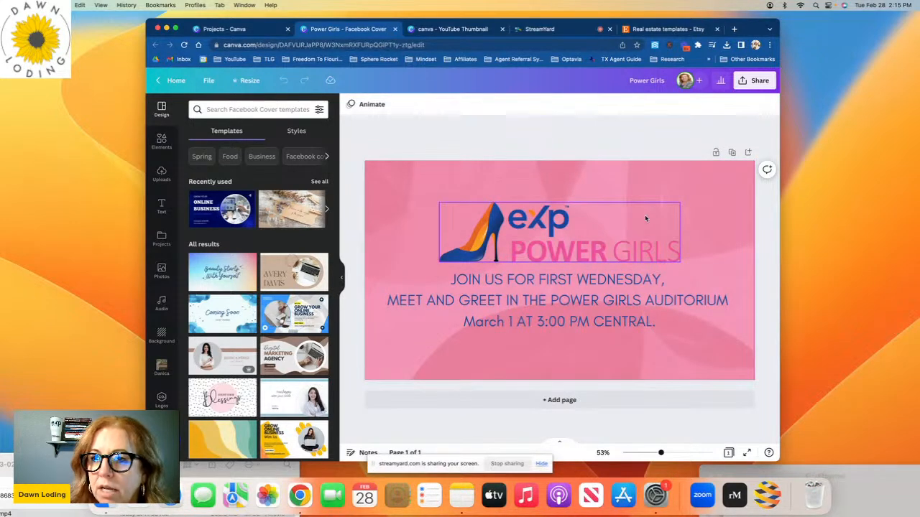
{"action": "left_click", "coordinate": [230, 29]}
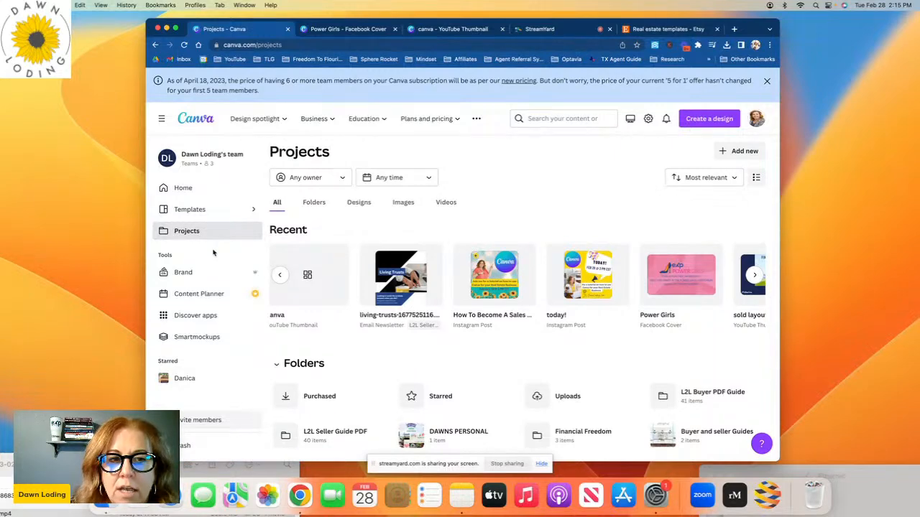
Open the Brand page, switch to StreamYard to check the live viewer comments, and return to the brand kit in Canva.
{"action": "left_click", "coordinate": [200, 276]}
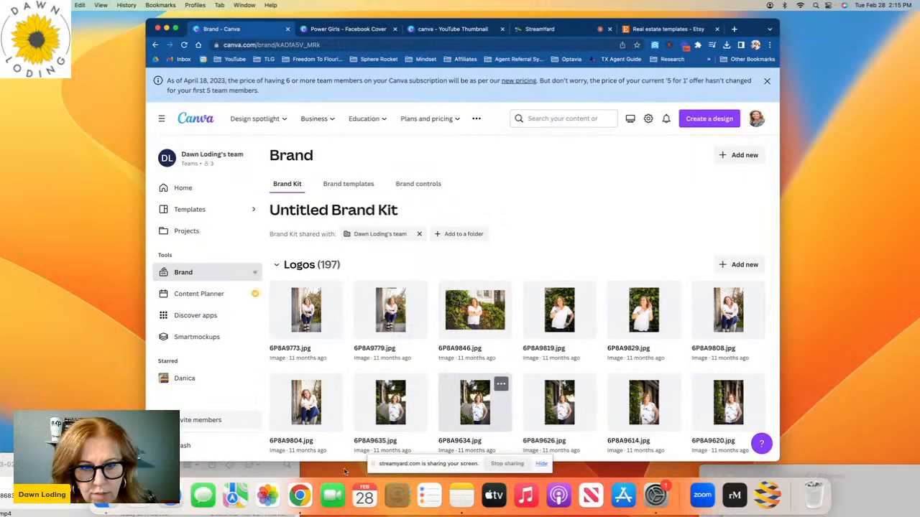
{"action": "left_click", "coordinate": [548, 30]}
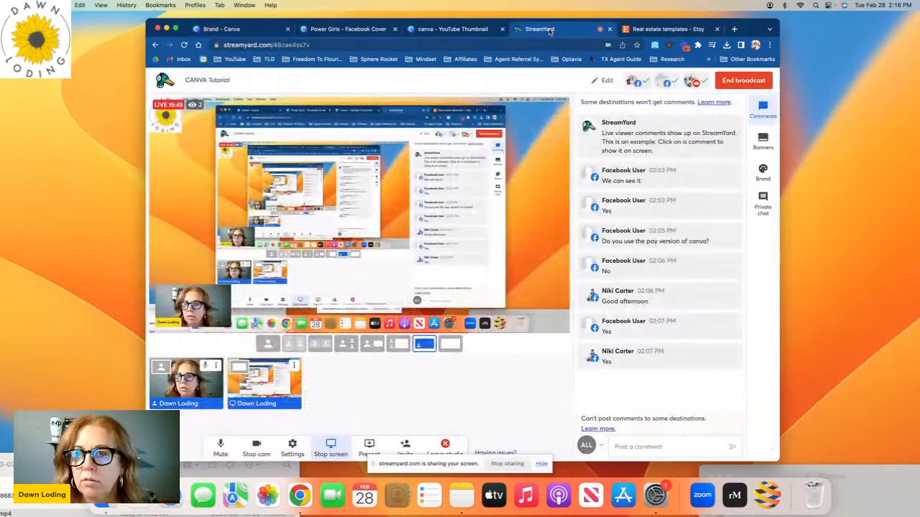
{"action": "left_click", "coordinate": [458, 30]}
{"action": "left_click", "coordinate": [321, 30]}
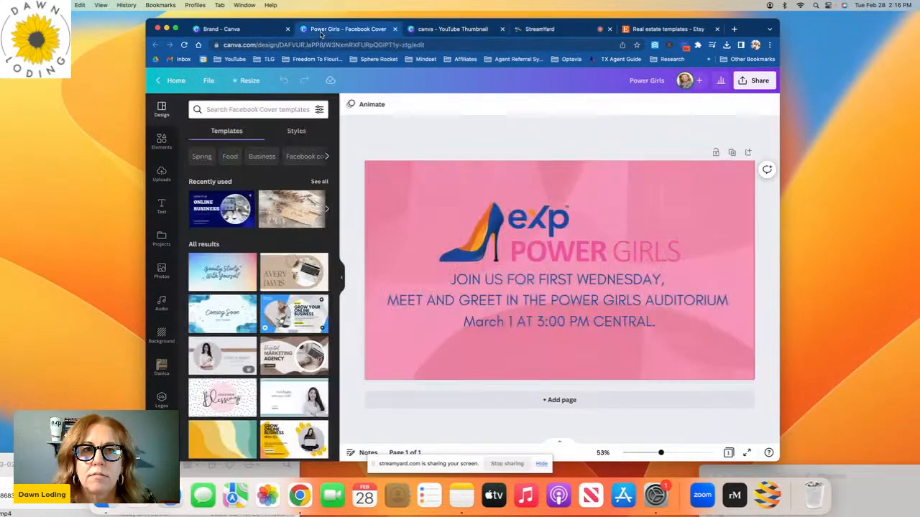
{"action": "left_click", "coordinate": [237, 29]}
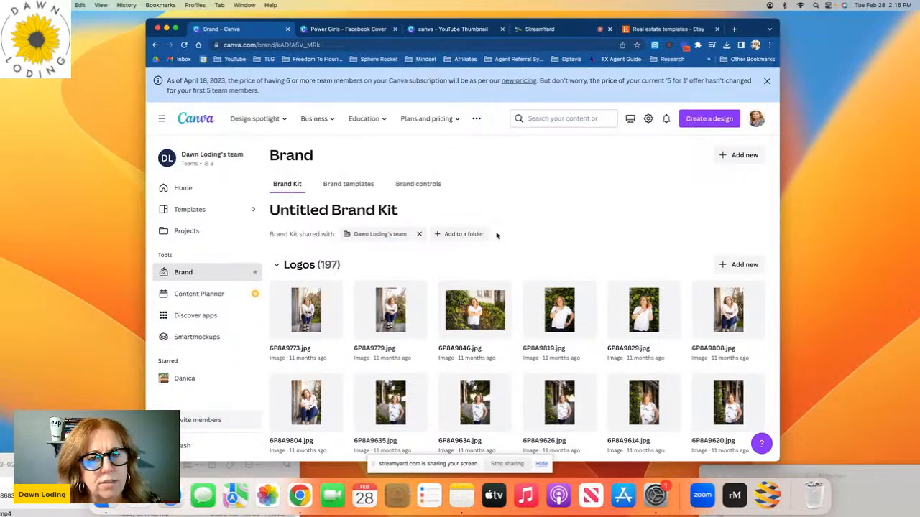
View the design types offered for creating a brand template, and go back to the brand kit.
{"action": "left_click", "coordinate": [359, 187]}
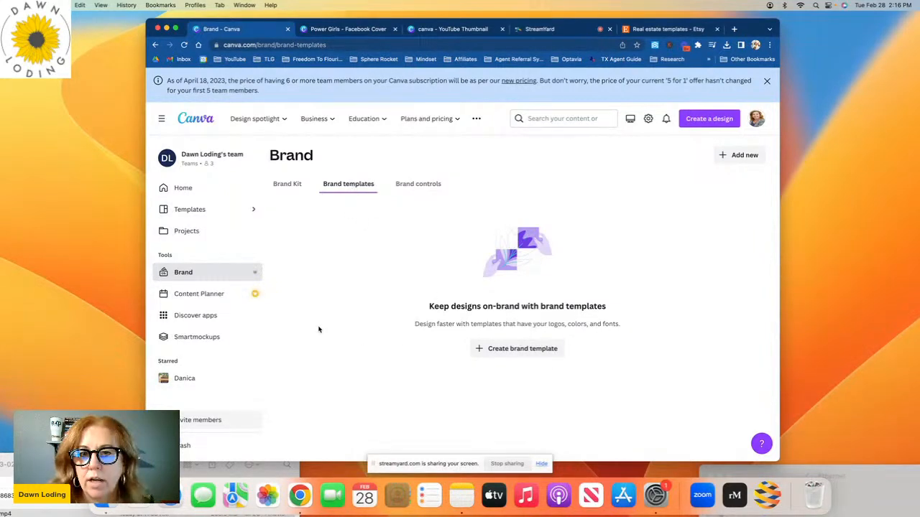
{"action": "left_click", "coordinate": [531, 350]}
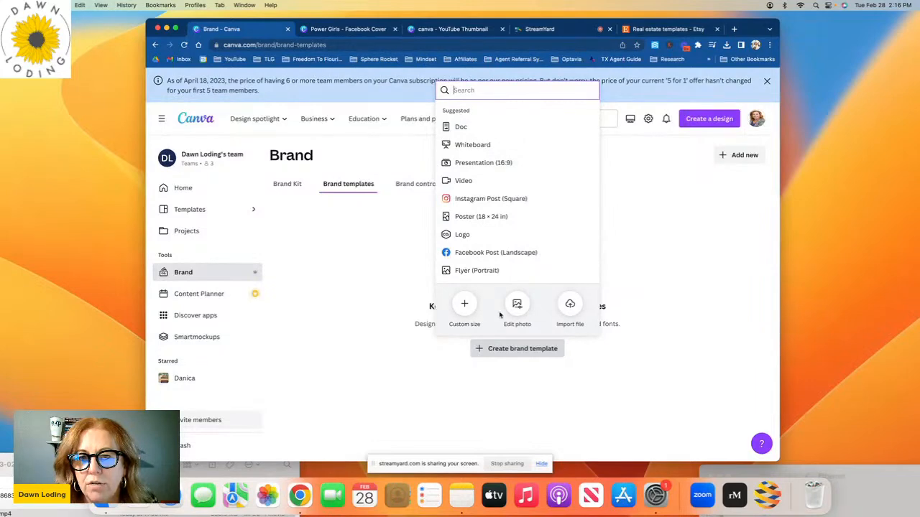
{"action": "left_click", "coordinate": [658, 302]}
{"action": "left_click", "coordinate": [284, 186]}
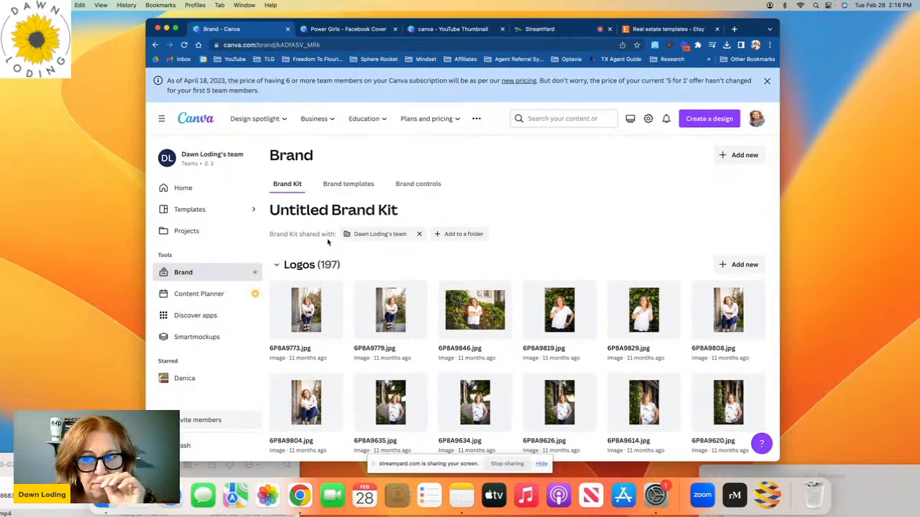
Start adding a new brand template from the brand kit page, look through the suggested design types, and close the list.
{"action": "left_click", "coordinate": [737, 157]}
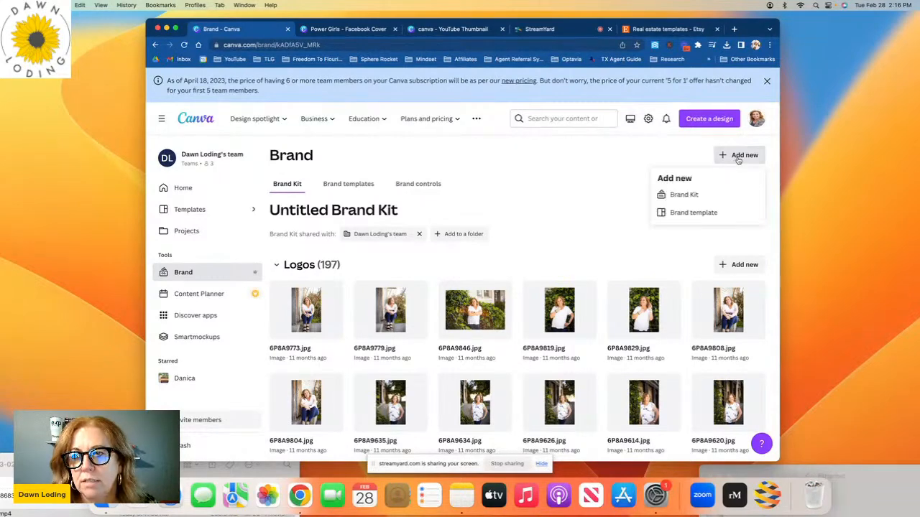
{"action": "left_click", "coordinate": [696, 213]}
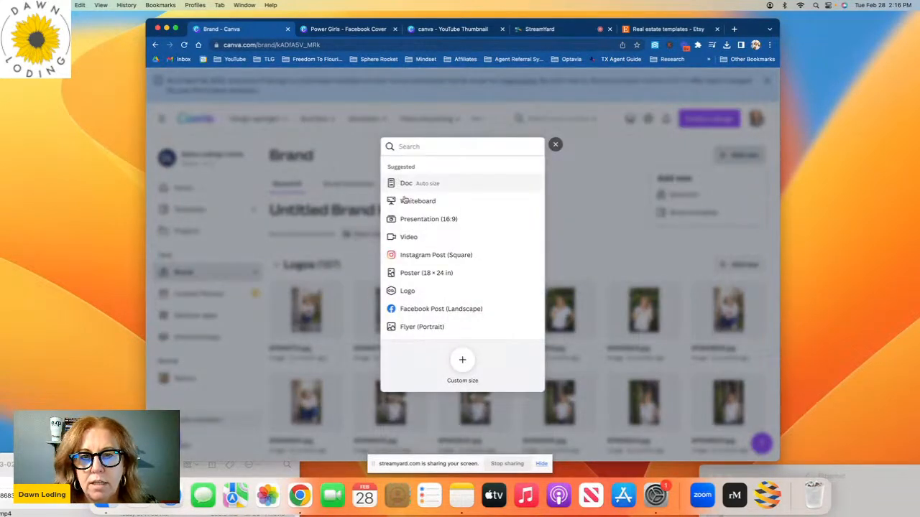
{"action": "scroll", "coordinate": [414, 268], "scroll_direction": "down", "scroll_amount": 3}
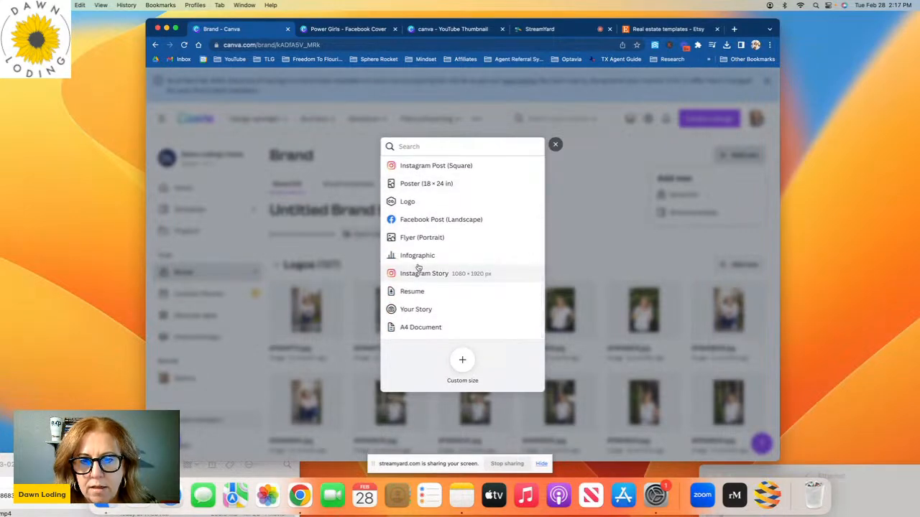
{"action": "left_click", "coordinate": [556, 145]}
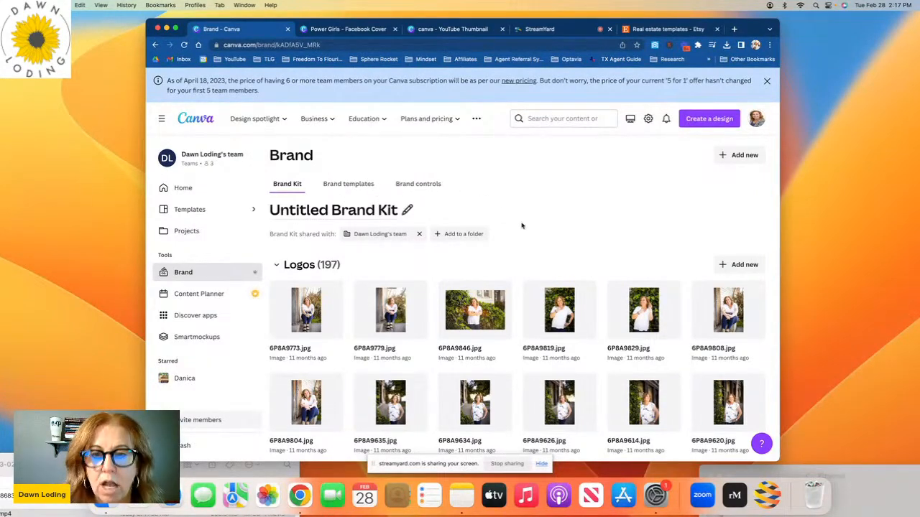
Look through the brand kit's logos and photos down to its colour palettes and font styles.
{"action": "scroll", "coordinate": [453, 252], "scroll_direction": "down", "scroll_amount": 10}
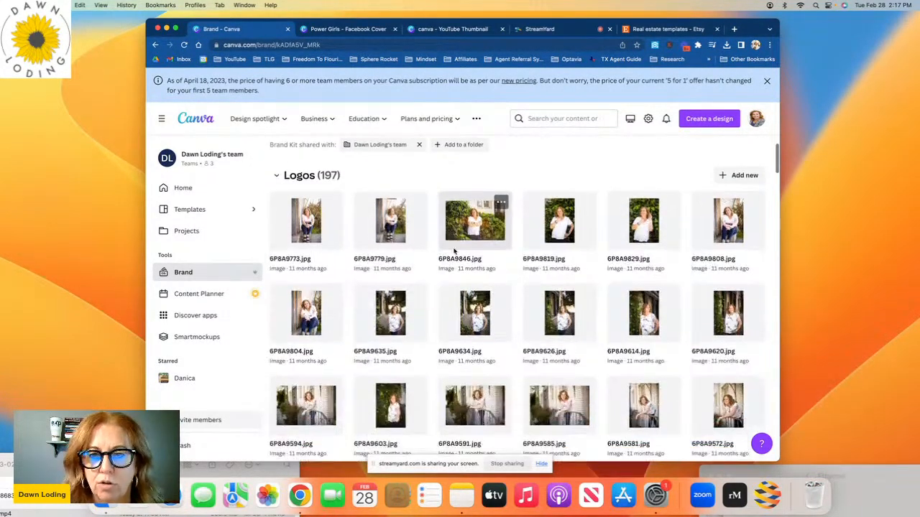
{"action": "scroll", "coordinate": [453, 251], "scroll_direction": "down", "scroll_amount": 6}
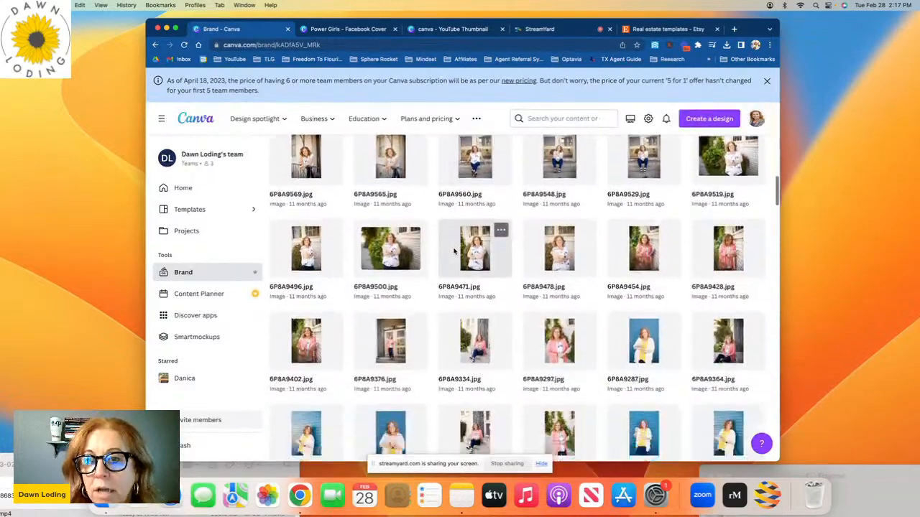
{"action": "scroll", "coordinate": [454, 248], "scroll_direction": "down", "scroll_amount": 15}
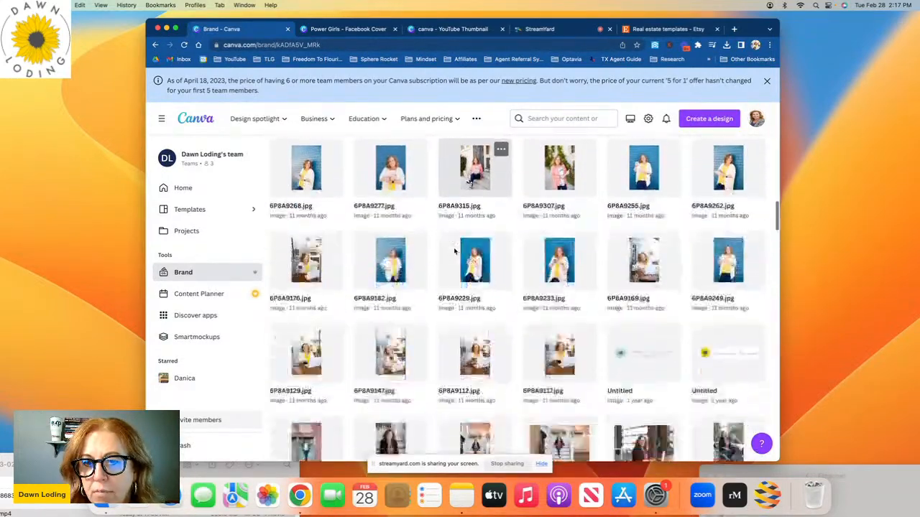
{"action": "scroll", "coordinate": [454, 249], "scroll_direction": "down", "scroll_amount": 15}
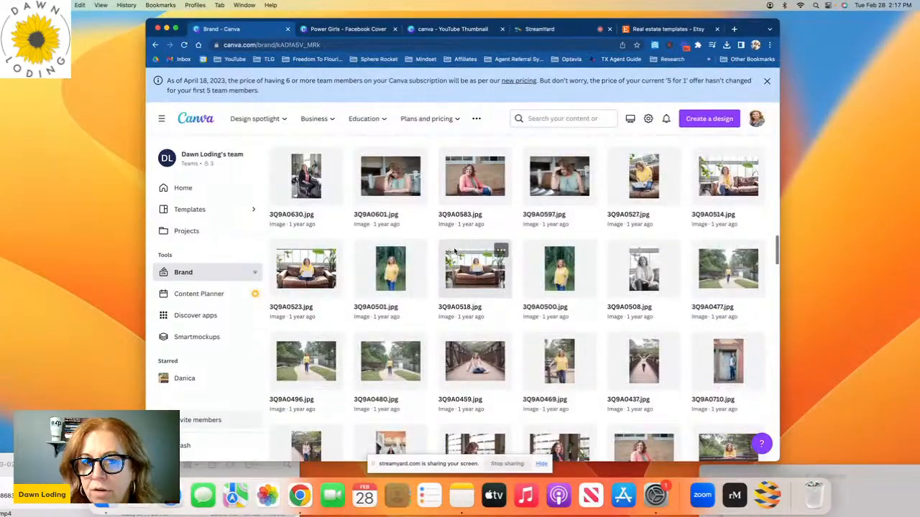
{"action": "scroll", "coordinate": [453, 247], "scroll_direction": "down", "scroll_amount": 10}
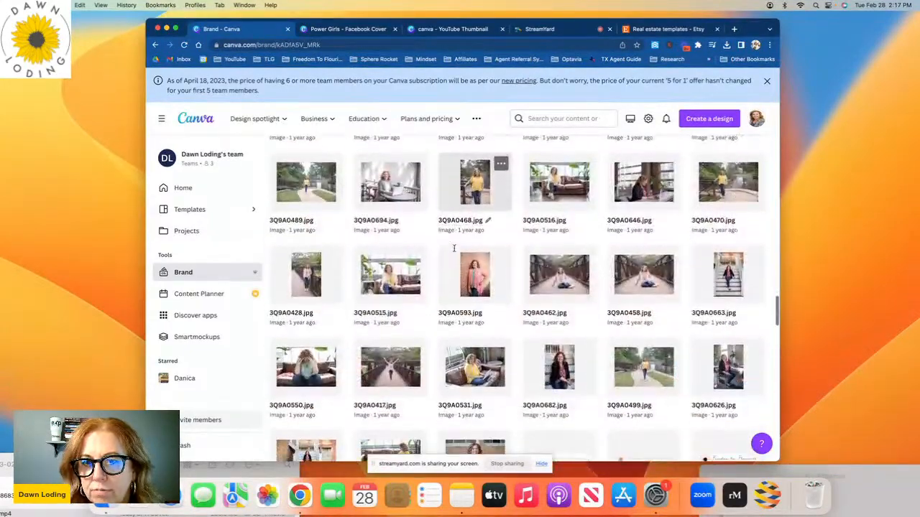
{"action": "scroll", "coordinate": [454, 250], "scroll_direction": "down", "scroll_amount": 5}
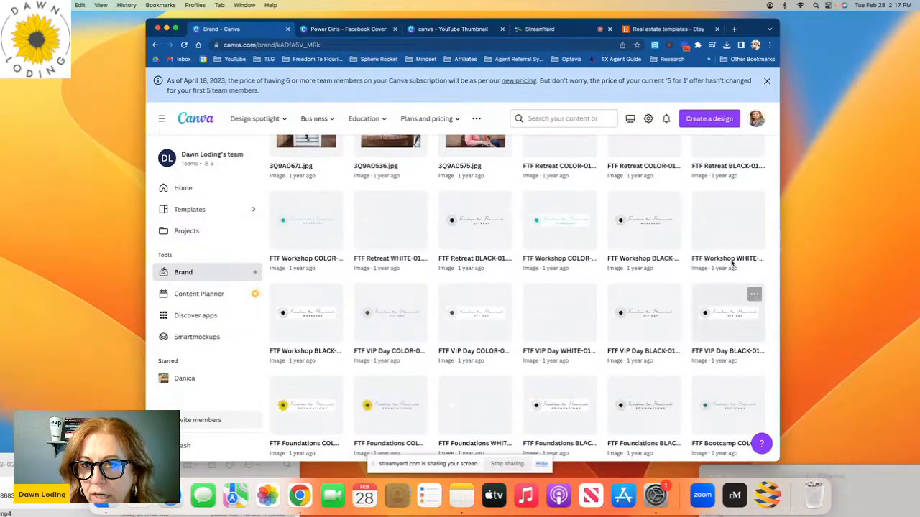
{"action": "scroll", "coordinate": [390, 285], "scroll_direction": "down", "scroll_amount": 3}
{"action": "scroll", "coordinate": [390, 284], "scroll_direction": "down", "scroll_amount": 4}
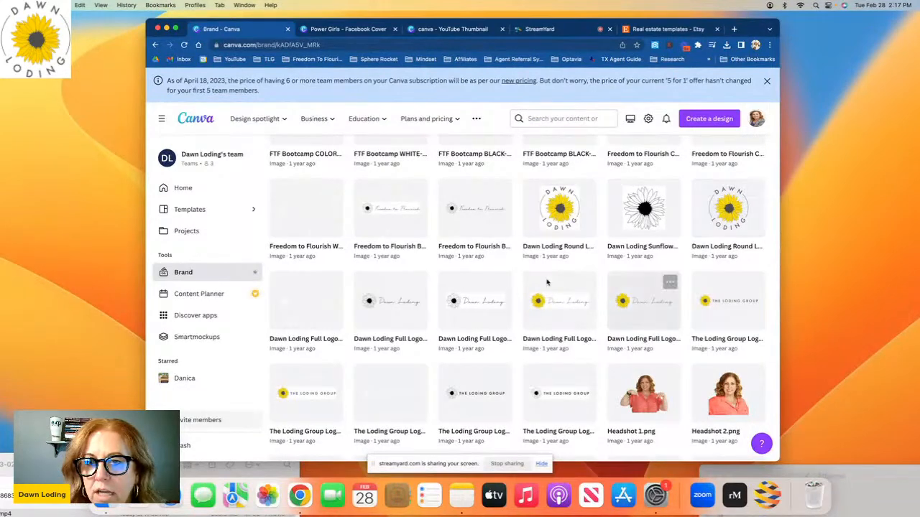
{"action": "scroll", "coordinate": [403, 316], "scroll_direction": "down", "scroll_amount": 3}
{"action": "scroll", "coordinate": [402, 317], "scroll_direction": "down", "scroll_amount": 2}
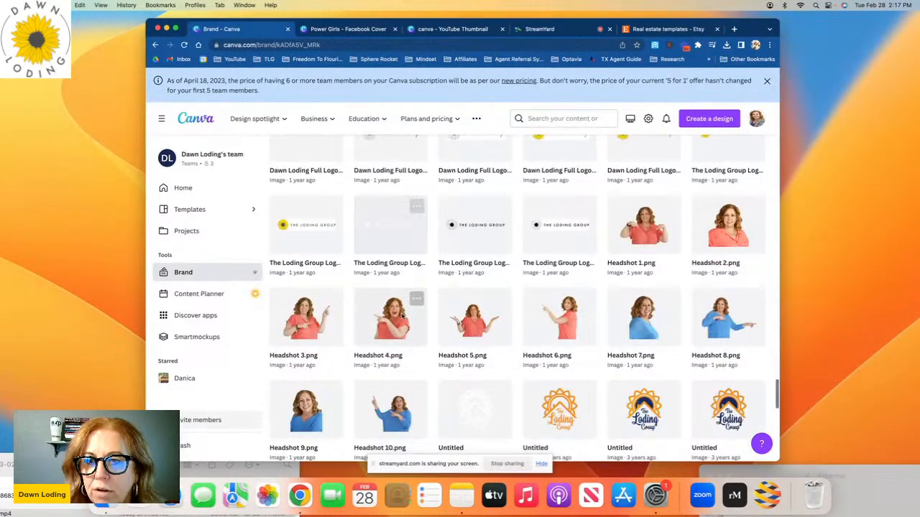
{"action": "scroll", "coordinate": [402, 317], "scroll_direction": "down", "scroll_amount": 6}
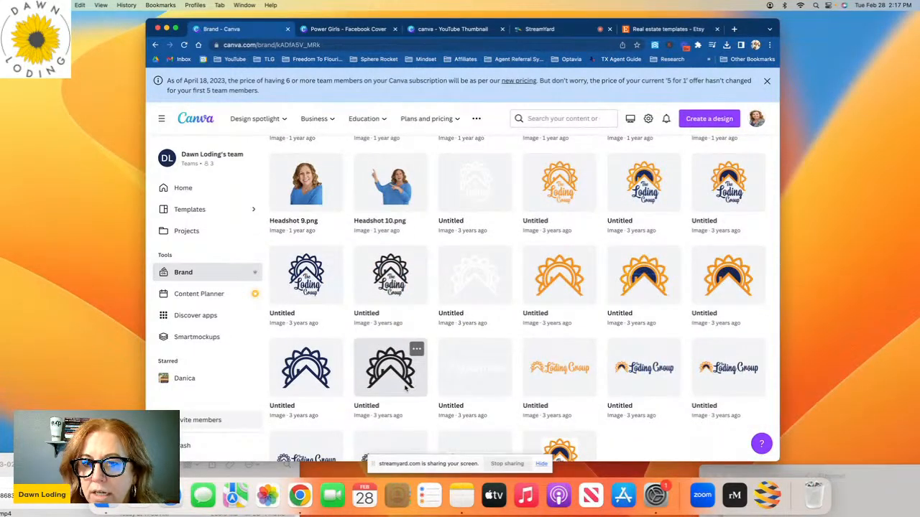
{"action": "scroll", "coordinate": [405, 388], "scroll_direction": "down", "scroll_amount": 4}
{"action": "scroll", "coordinate": [404, 388], "scroll_direction": "down", "scroll_amount": 5}
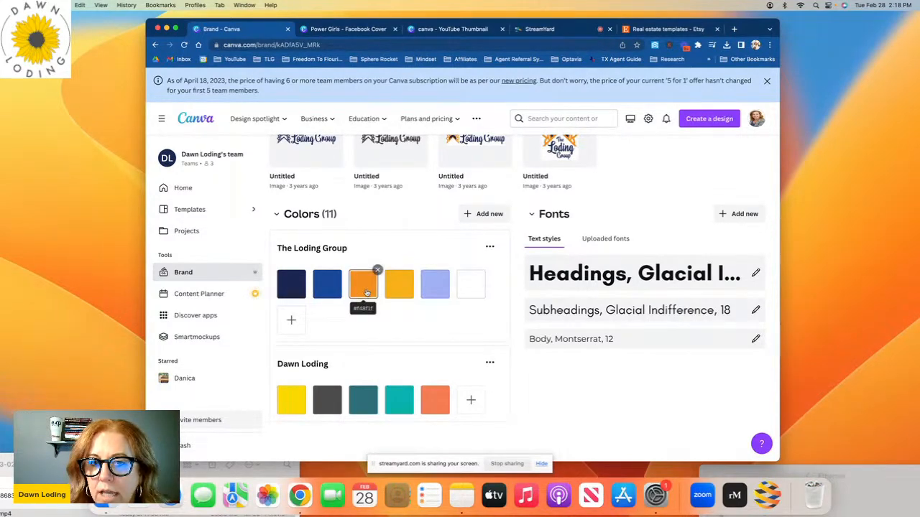
Add the colour #262541 to The Loding Group palette in the brand kit.
{"action": "left_click", "coordinate": [291, 320]}
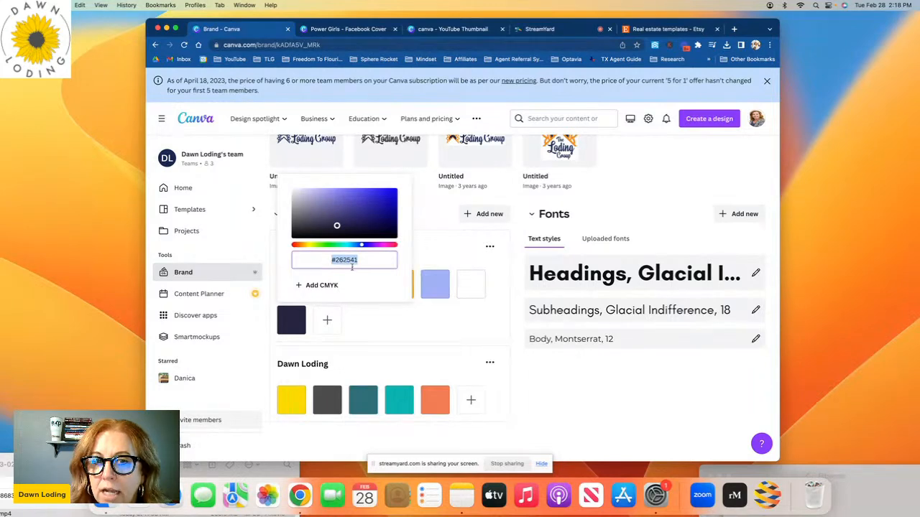
{"action": "left_click", "coordinate": [360, 324]}
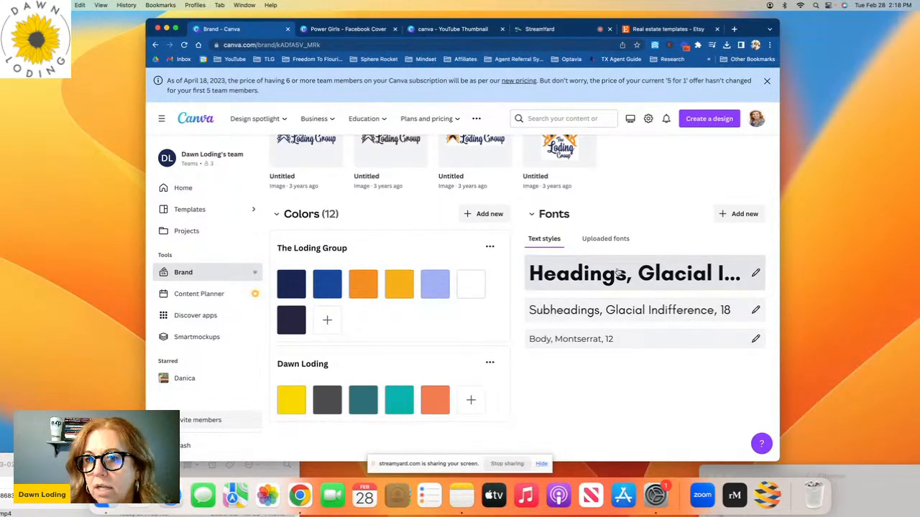
Go to the Projects page, search the new design types for "facebook" and create a Facebook Post (Square) design.
{"action": "scroll", "coordinate": [617, 272], "scroll_direction": "up", "scroll_amount": 10}
{"action": "scroll", "coordinate": [618, 273], "scroll_direction": "up", "scroll_amount": 15}
{"action": "scroll", "coordinate": [622, 281], "scroll_direction": "up", "scroll_amount": 15}
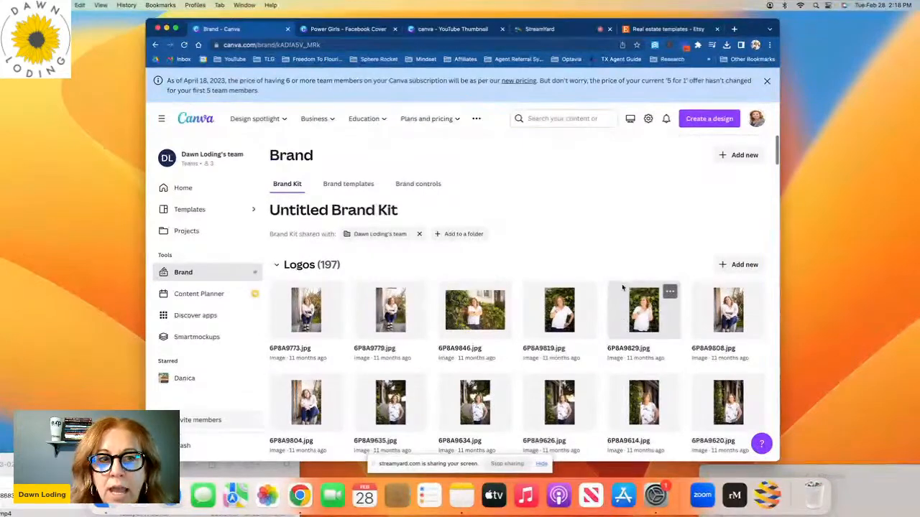
{"action": "left_click", "coordinate": [191, 230]}
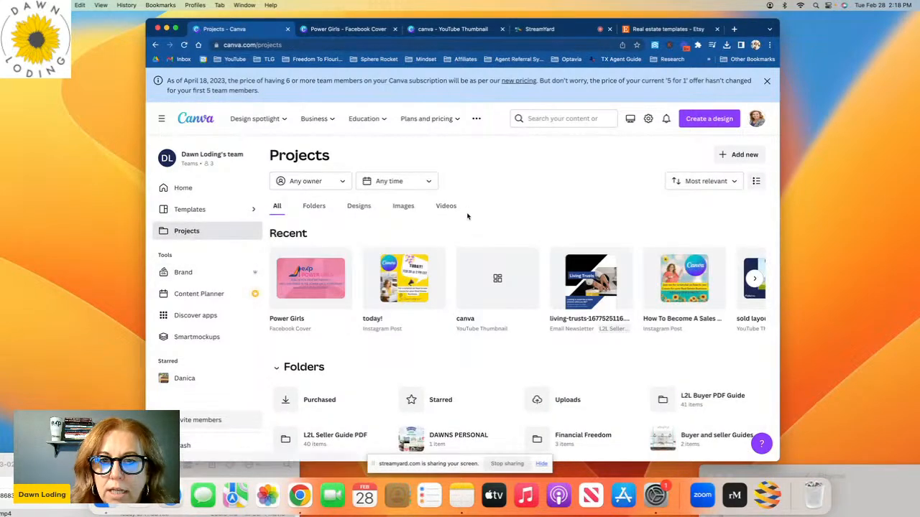
{"action": "left_click", "coordinate": [708, 119]}
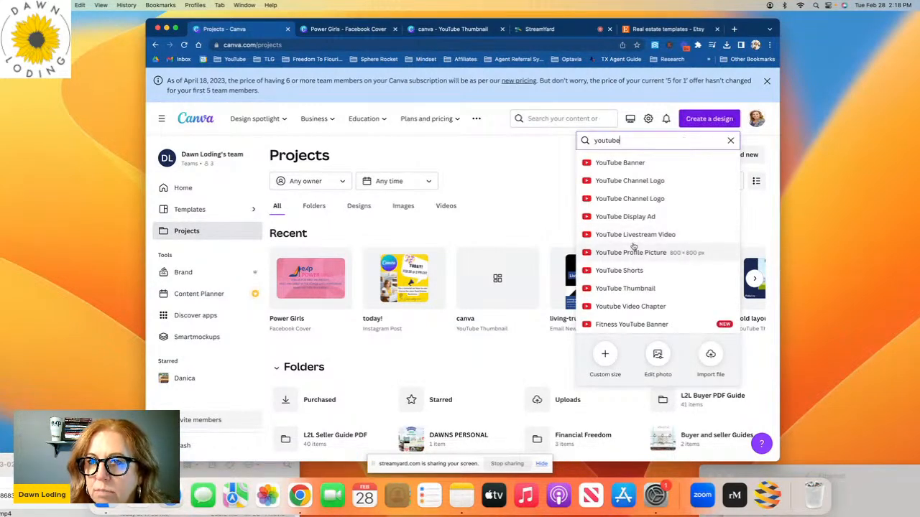
{"action": "left_click", "coordinate": [730, 140]}
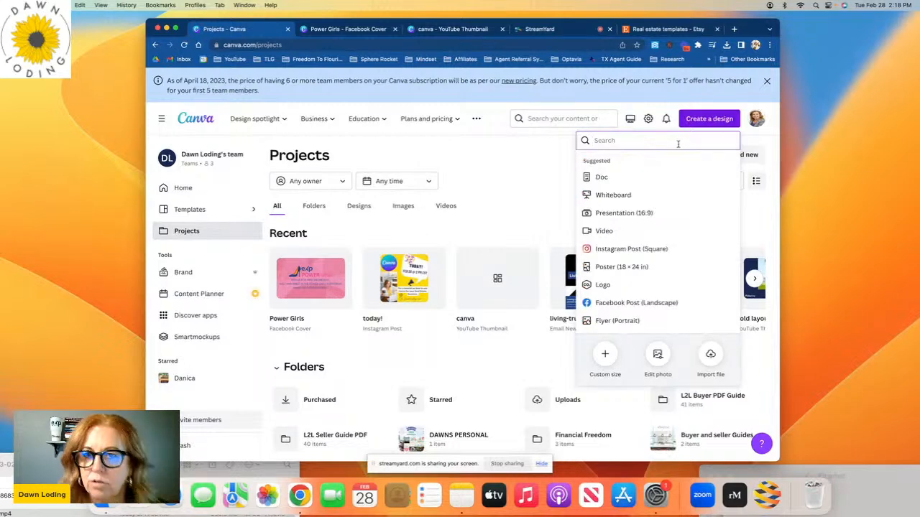
{"action": "type", "text": "facebook"}
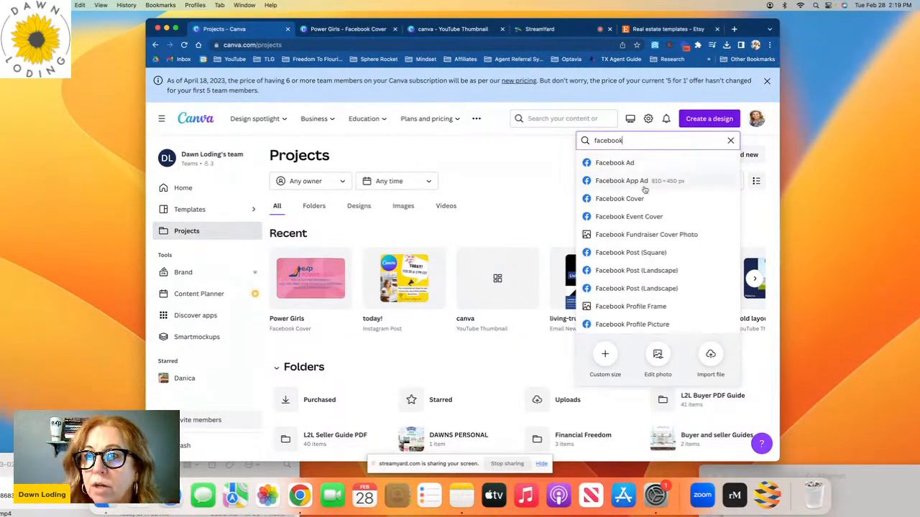
{"action": "left_click", "coordinate": [619, 252]}
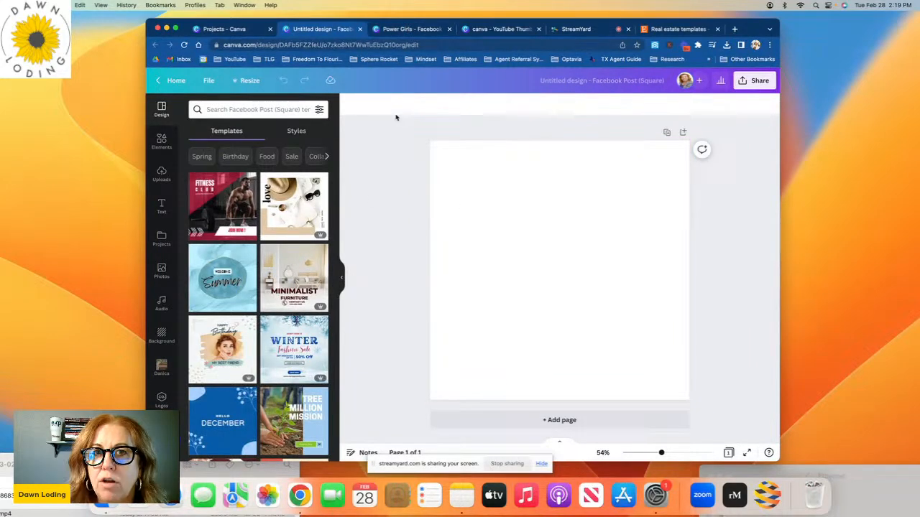
Close the Power Girls Facebook cover and the canva YouTube thumbnail designs, and return to the untitled Facebook post.
{"action": "left_click", "coordinate": [403, 30]}
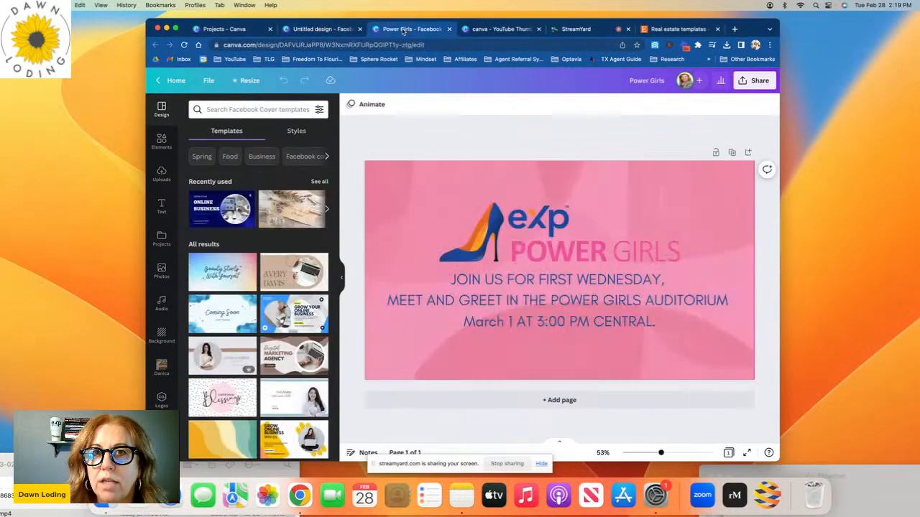
{"action": "left_click", "coordinate": [449, 29]}
{"action": "left_click", "coordinate": [449, 30]}
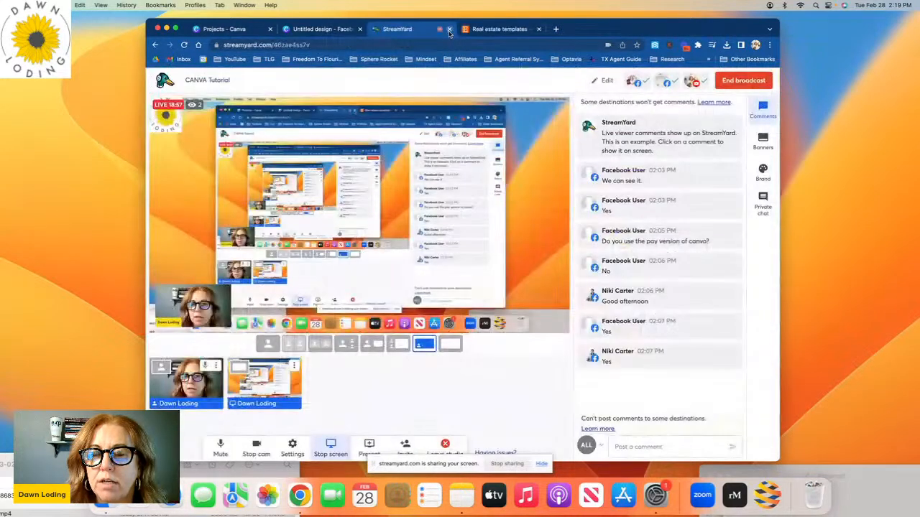
{"action": "left_click", "coordinate": [320, 29]}
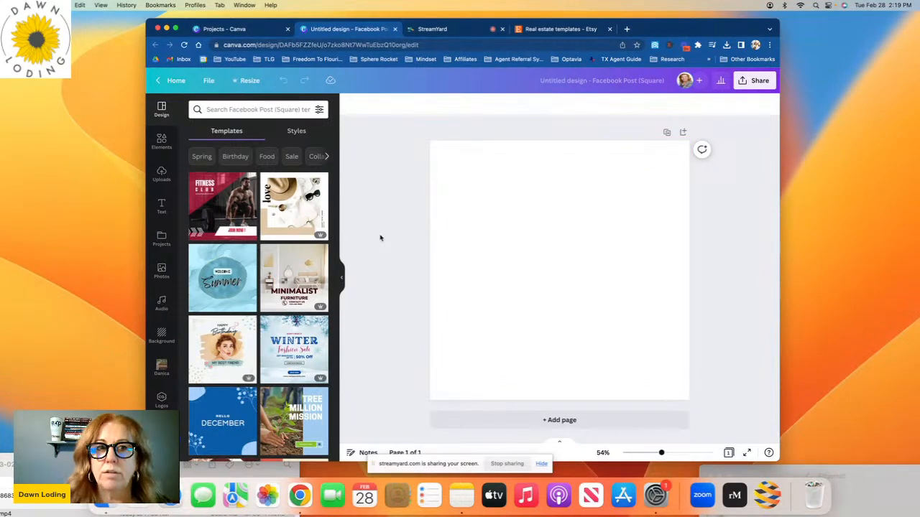
Search the Facebook post templates for "real estate" and look through the designs offered.
{"action": "left_click", "coordinate": [227, 111]}
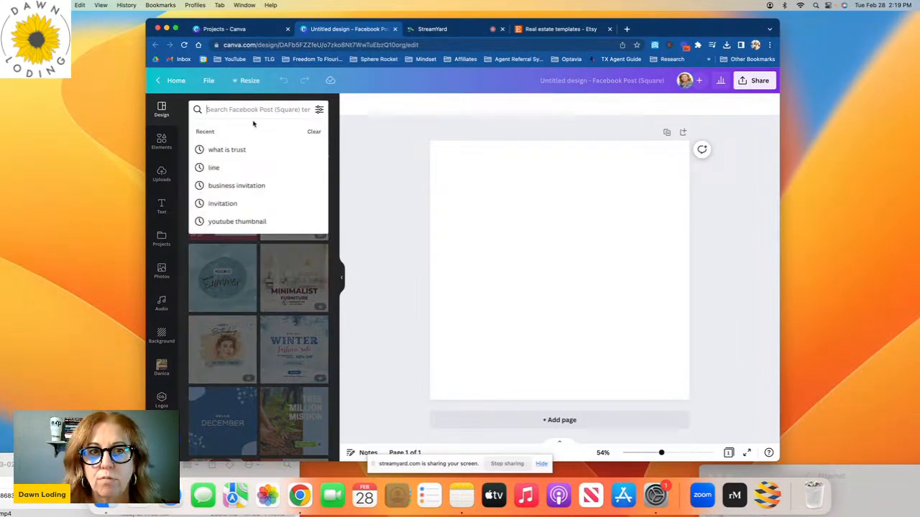
{"action": "type", "text": "Re"}
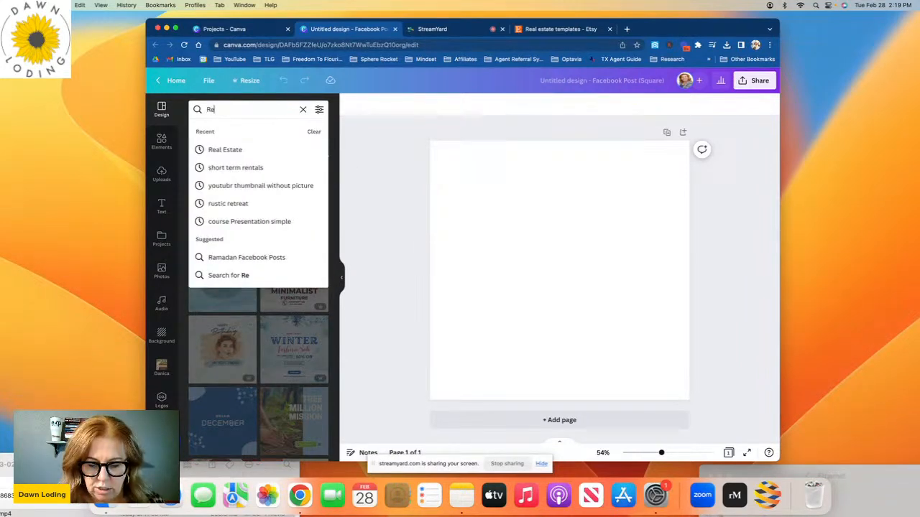
{"action": "type", "text": "al Estae"}
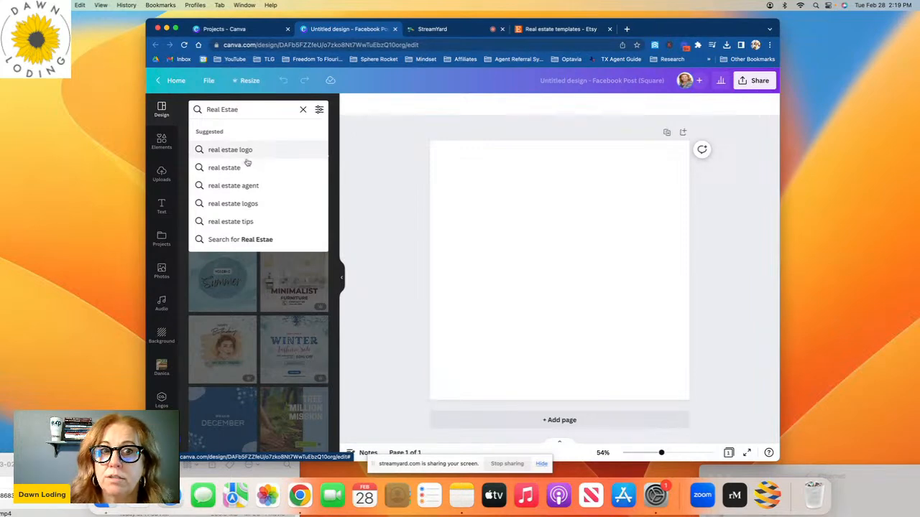
{"action": "left_click", "coordinate": [232, 169]}
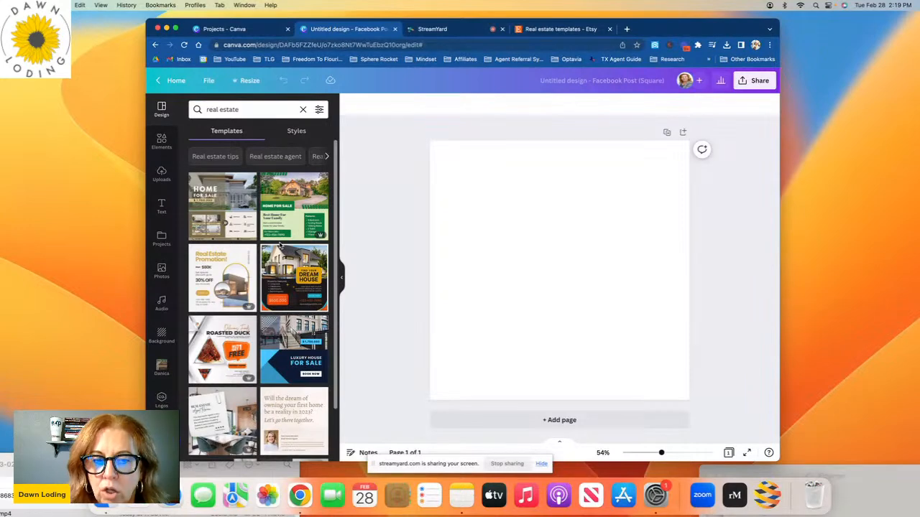
{"action": "scroll", "coordinate": [274, 328], "scroll_direction": "down", "scroll_amount": 2}
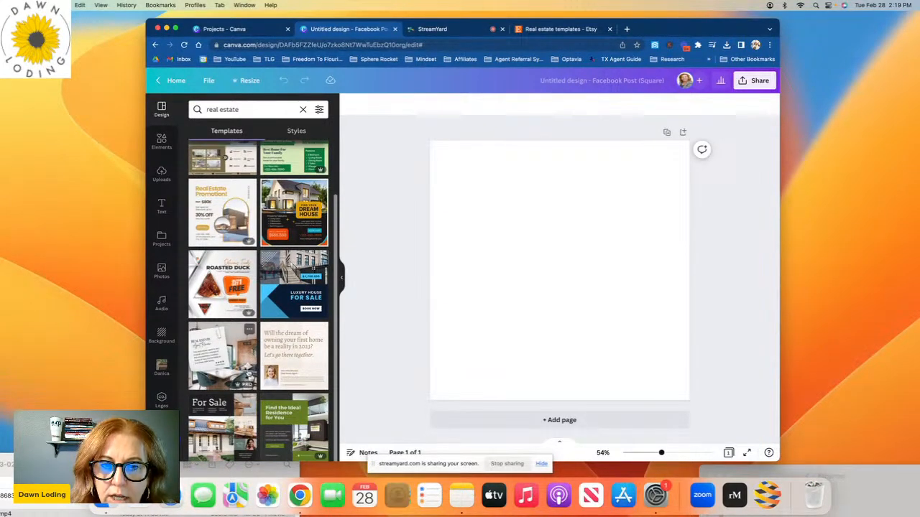
{"action": "scroll", "coordinate": [245, 381], "scroll_direction": "up", "scroll_amount": 2}
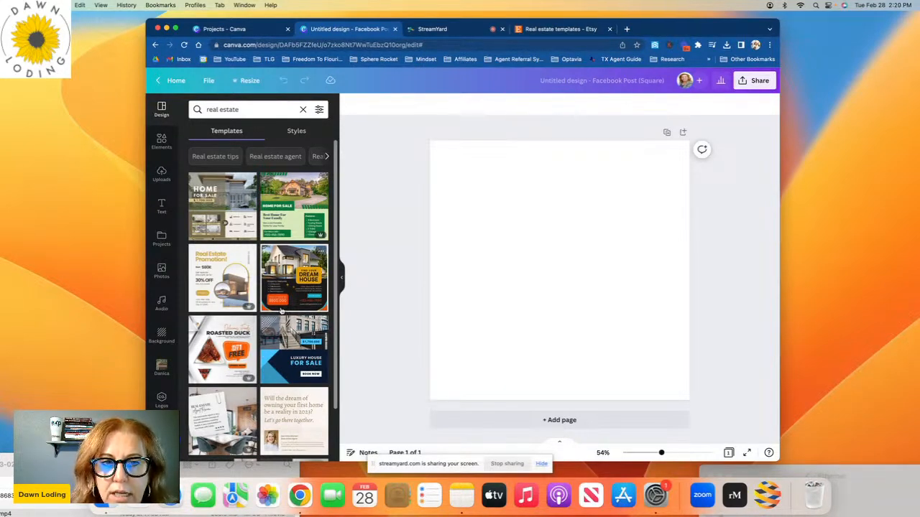
Try the green Home For Sale template on the page, selecting its striped graphic above the house photo and deselecting it.
{"action": "left_click", "coordinate": [303, 187]}
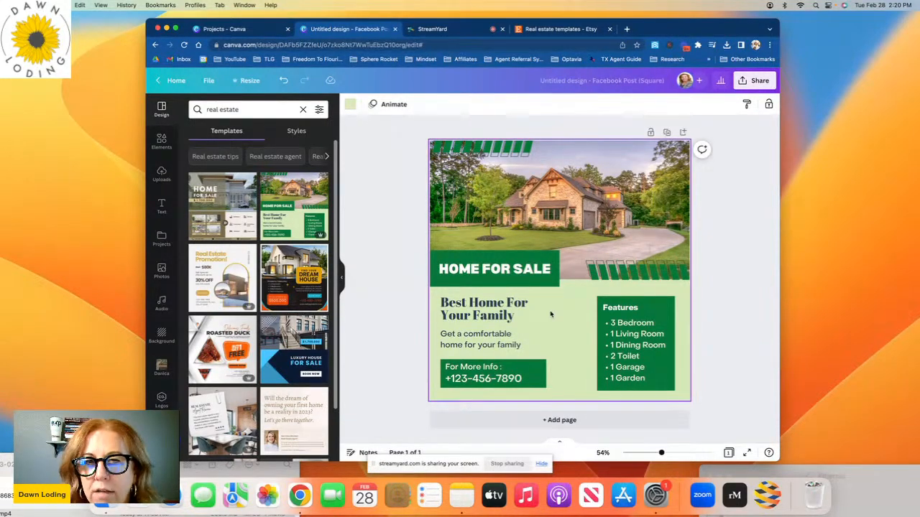
{"action": "left_click", "coordinate": [494, 158]}
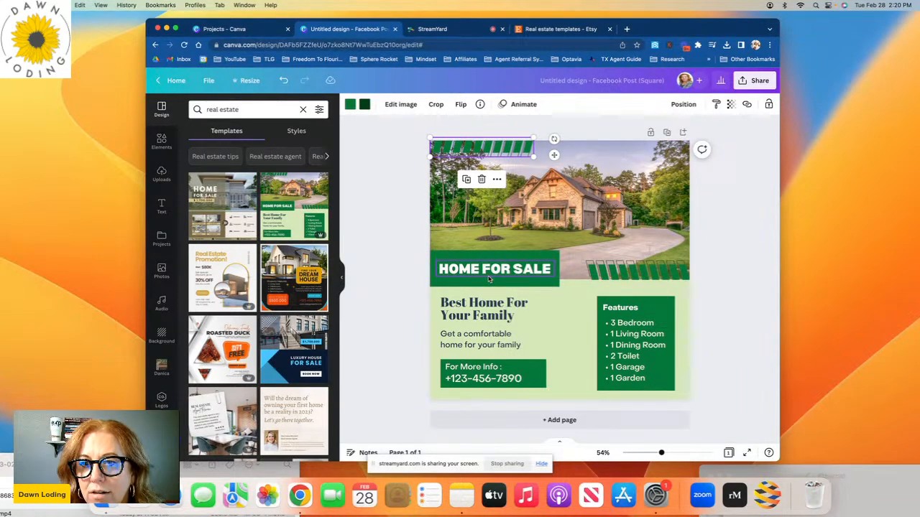
{"action": "left_click", "coordinate": [408, 223]}
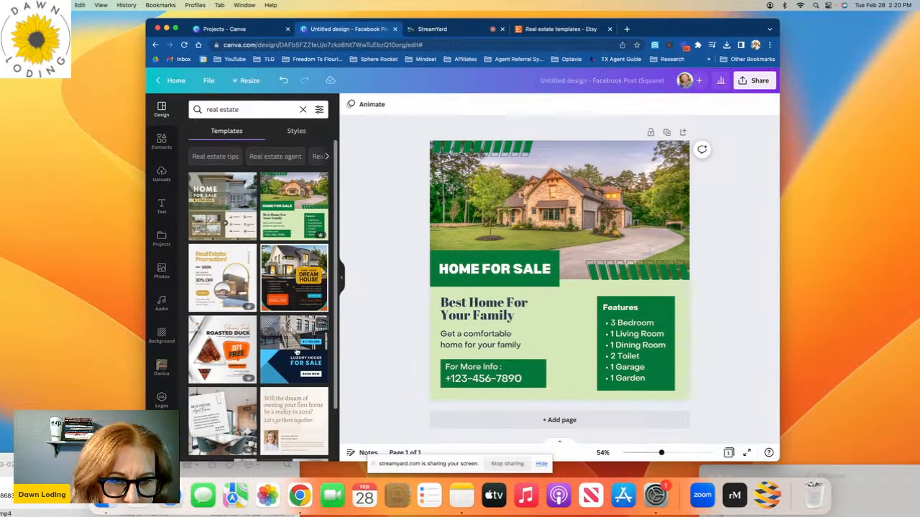
Narrow the templates to "Real estate agent", try the Home For Sale $1.700.000 design, and apply the black Find Your Dream House template.
{"action": "left_click", "coordinate": [275, 156]}
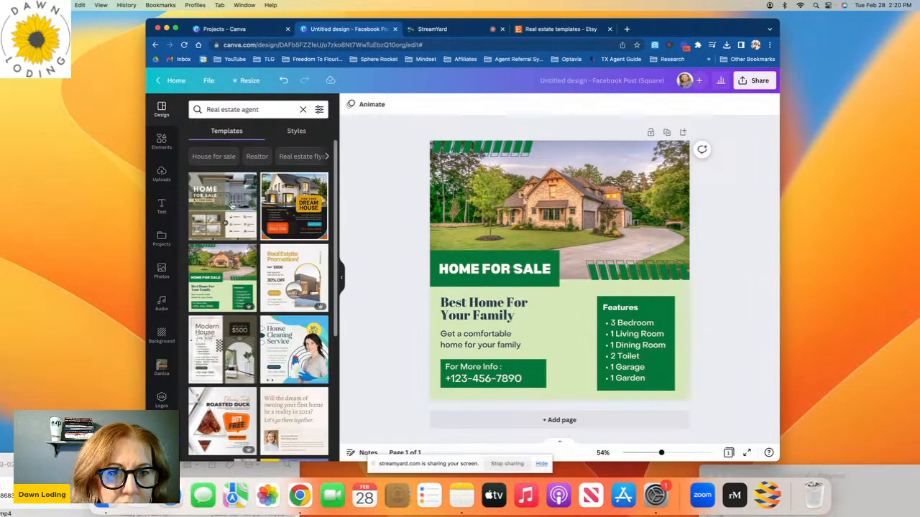
{"action": "left_click", "coordinate": [231, 206]}
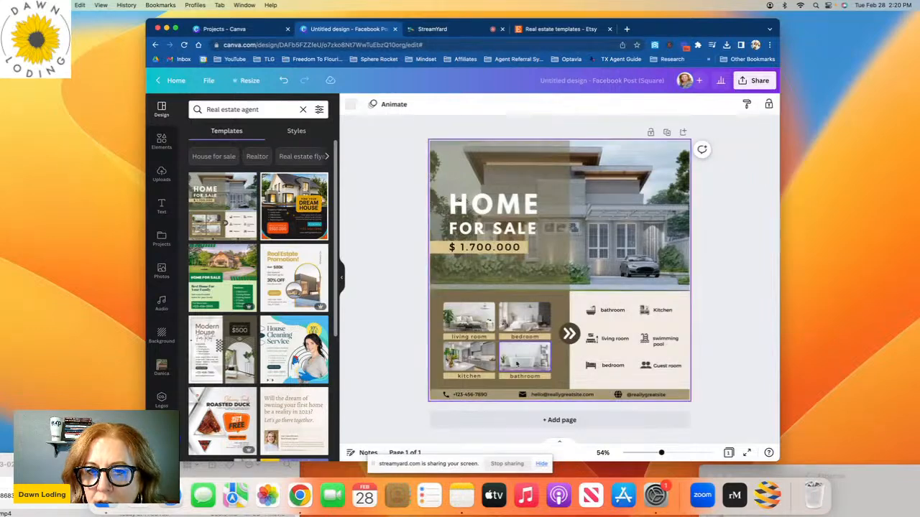
{"action": "left_click", "coordinate": [300, 234]}
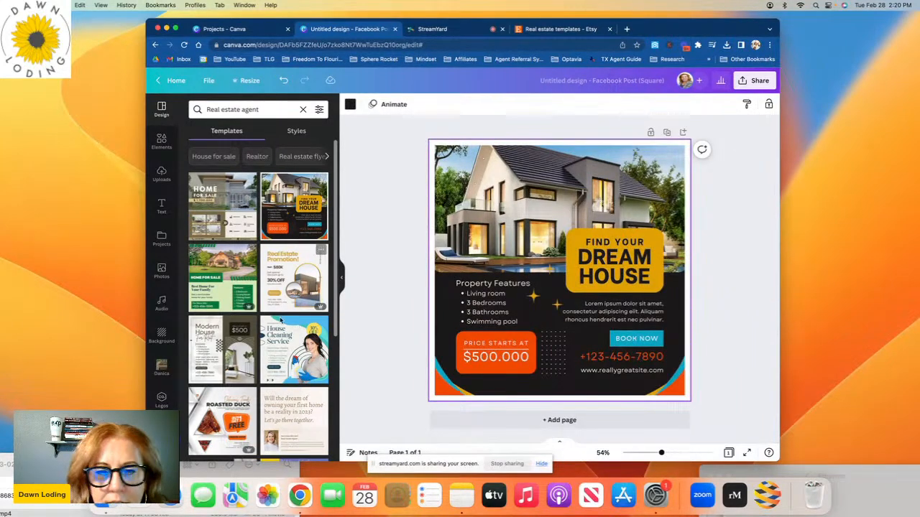
Look through the "Real estate agent" templates, and narrow the designs to "Real estate flyer".
{"action": "scroll", "coordinate": [286, 347], "scroll_direction": "down", "scroll_amount": 5}
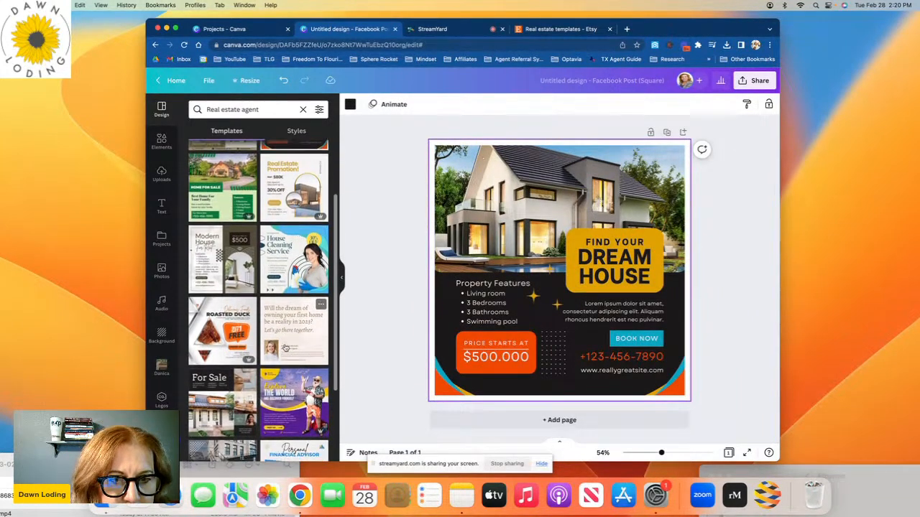
{"action": "scroll", "coordinate": [285, 348], "scroll_direction": "down", "scroll_amount": 3}
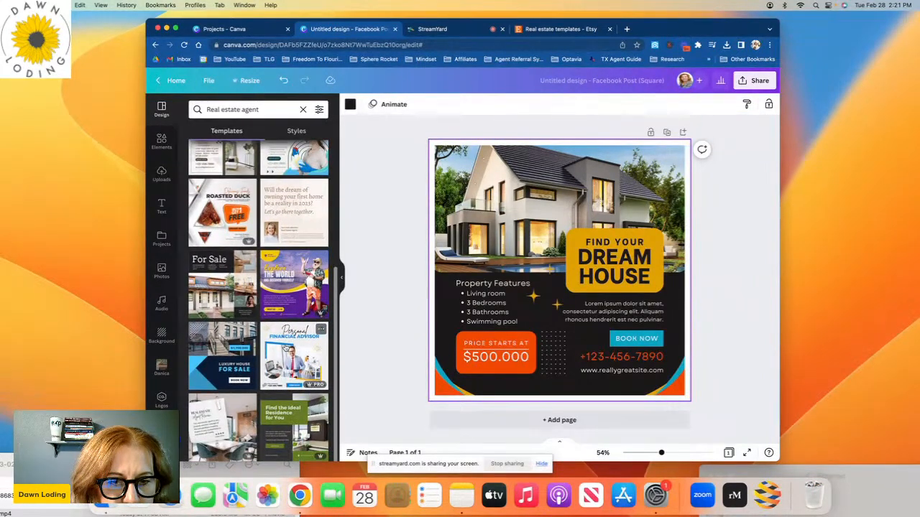
{"action": "scroll", "coordinate": [285, 347], "scroll_direction": "up", "scroll_amount": 8}
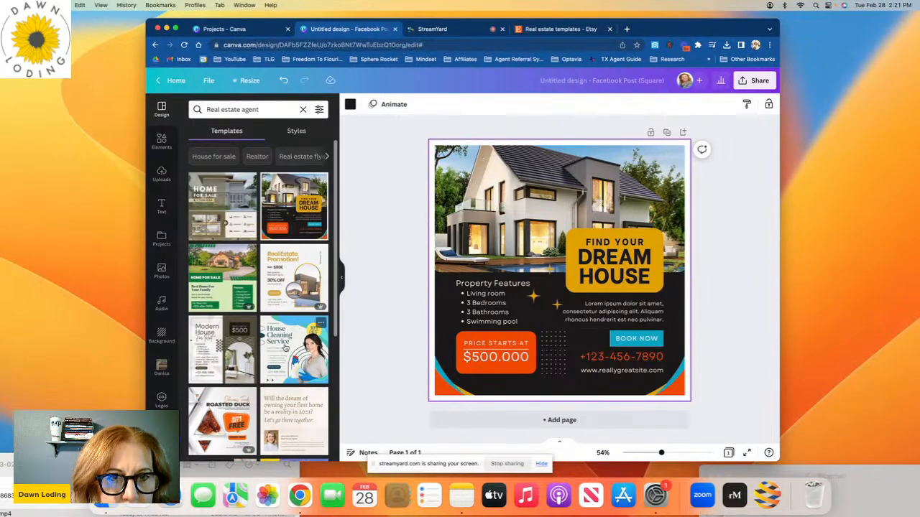
{"action": "left_click", "coordinate": [303, 156]}
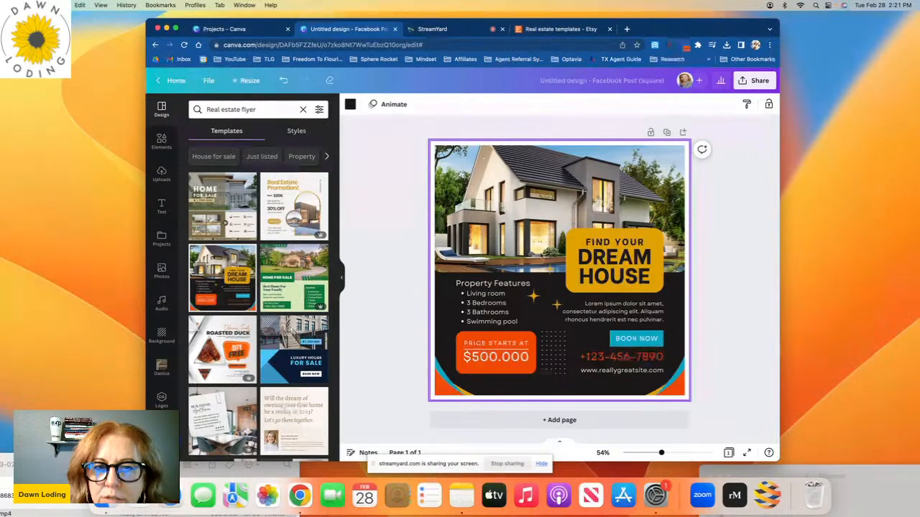
Move the white border frame down off the page edges, and shift the house photo down to align with the page's upper edge.
{"action": "left_click", "coordinate": [493, 277]}
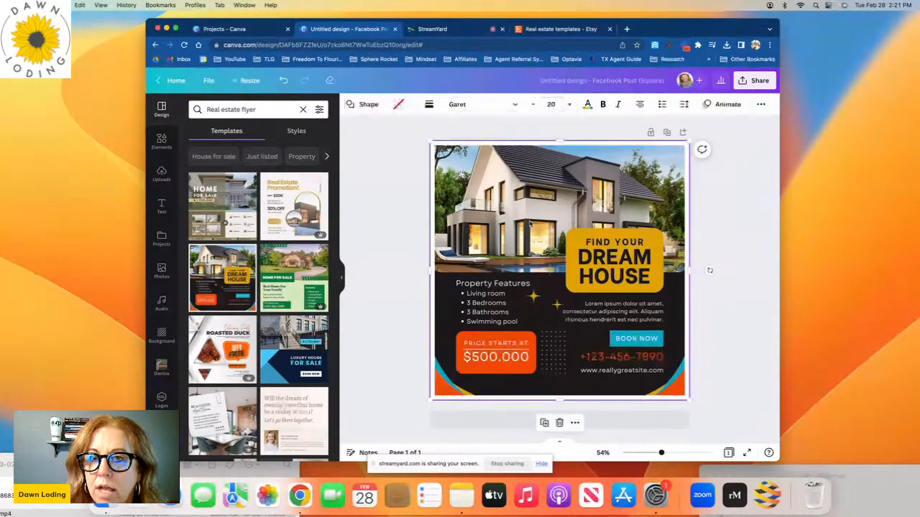
{"action": "left_click_drag", "start_coordinate": [539, 253], "coordinate": [565, 322]}
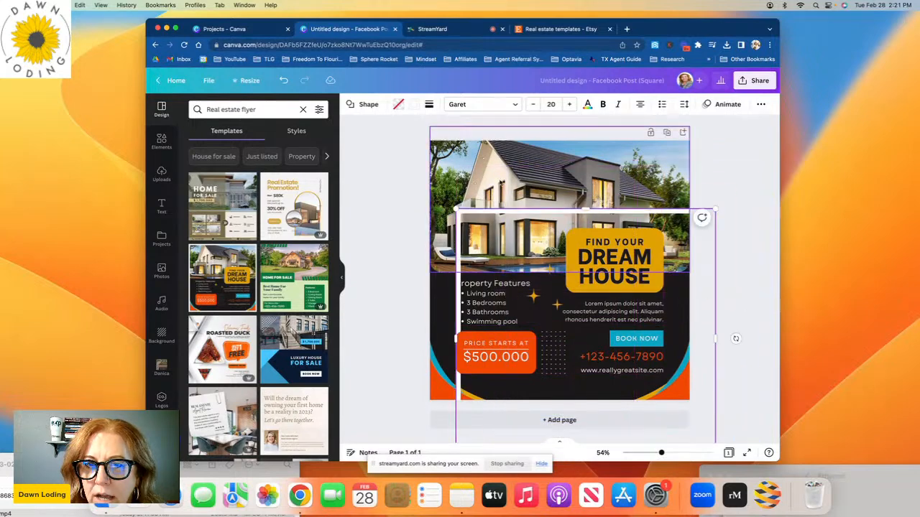
{"action": "left_click", "coordinate": [501, 181]}
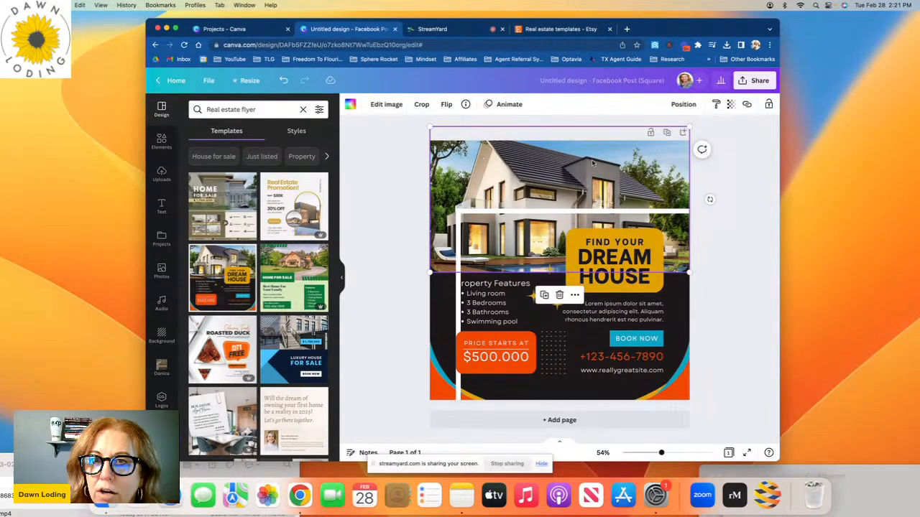
{"action": "left_click", "coordinate": [685, 105]}
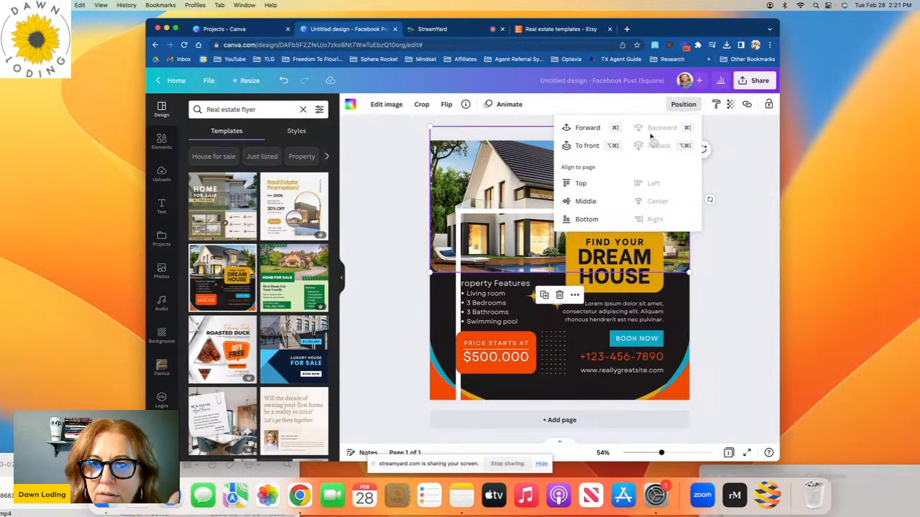
{"action": "left_click", "coordinate": [486, 183]}
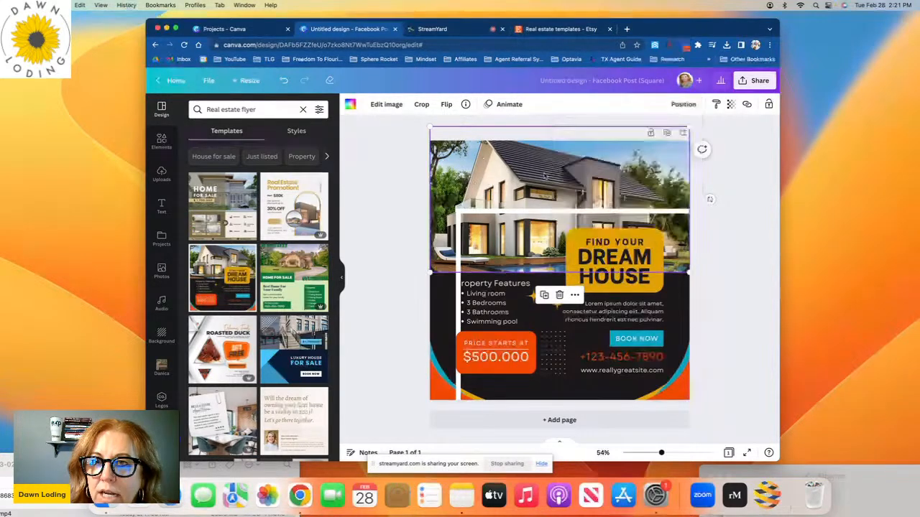
{"action": "left_click_drag", "start_coordinate": [559, 173], "coordinate": [582, 213]}
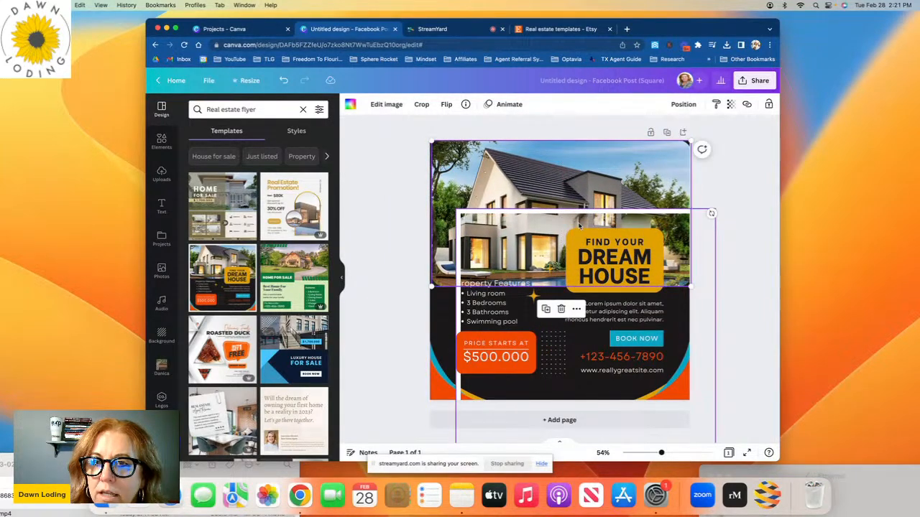
Realign the white border frame with the page edges, and try moving it past the page's lower-left corner.
{"action": "left_click", "coordinate": [702, 249]}
{"action": "left_click", "coordinate": [538, 254]}
{"action": "left_click_drag", "start_coordinate": [536, 252], "coordinate": [510, 183]}
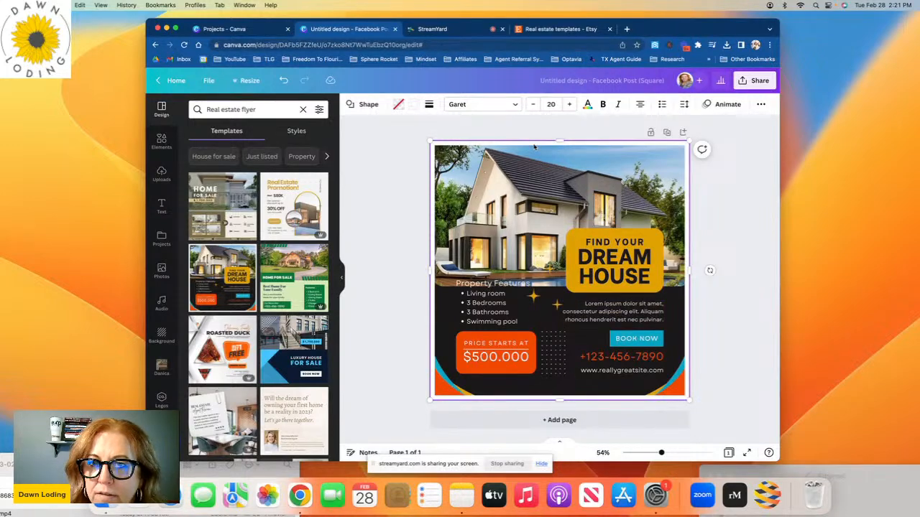
{"action": "left_click_drag", "start_coordinate": [534, 147], "coordinate": [372, 381]}
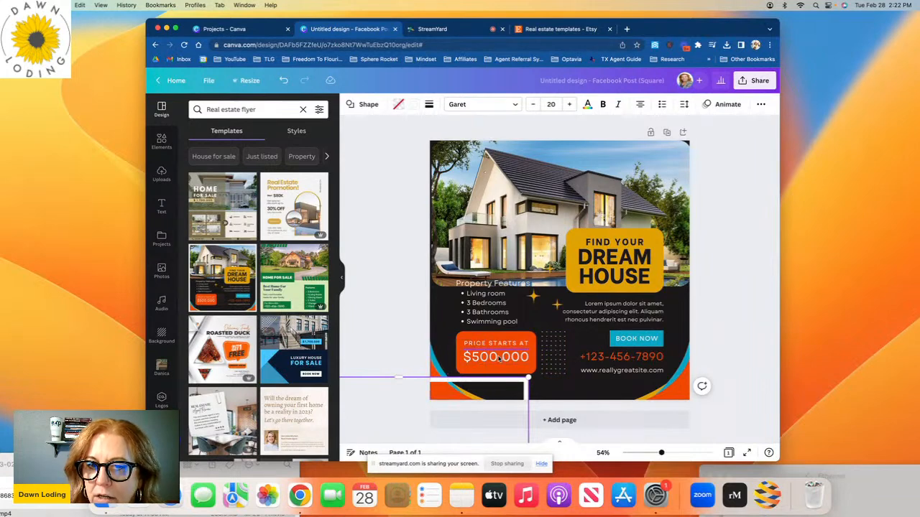
Recolor the lower-right corner graphic's teal band with the brand kit's medium blue and its gold band with the brand orange.
{"action": "left_click", "coordinate": [674, 398]}
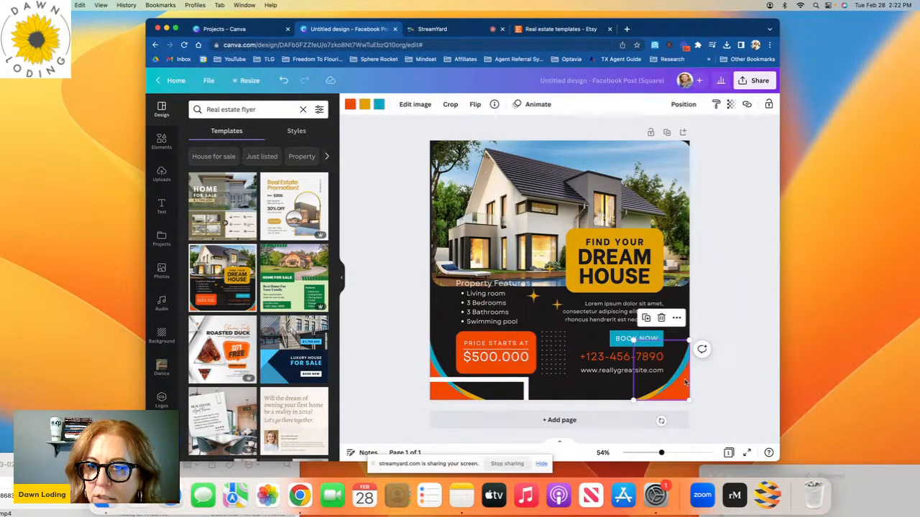
{"action": "left_click", "coordinate": [378, 106]}
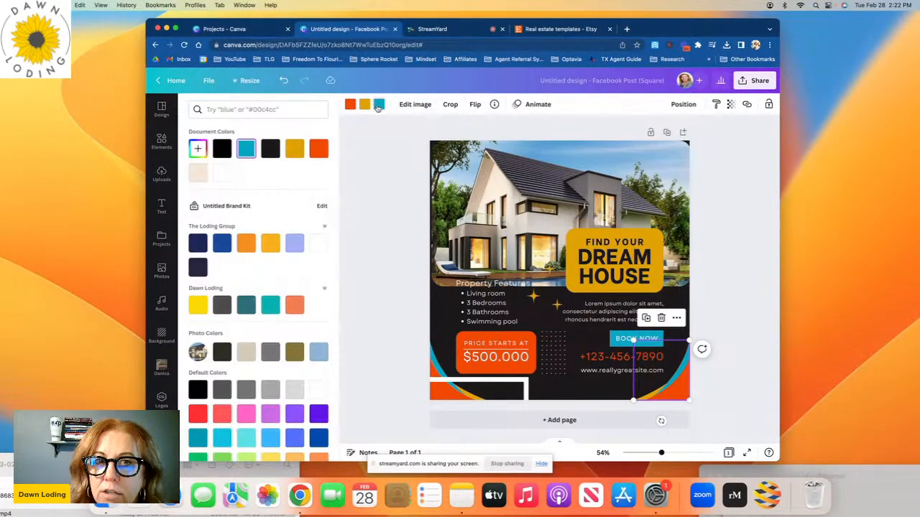
{"action": "left_click", "coordinate": [222, 244]}
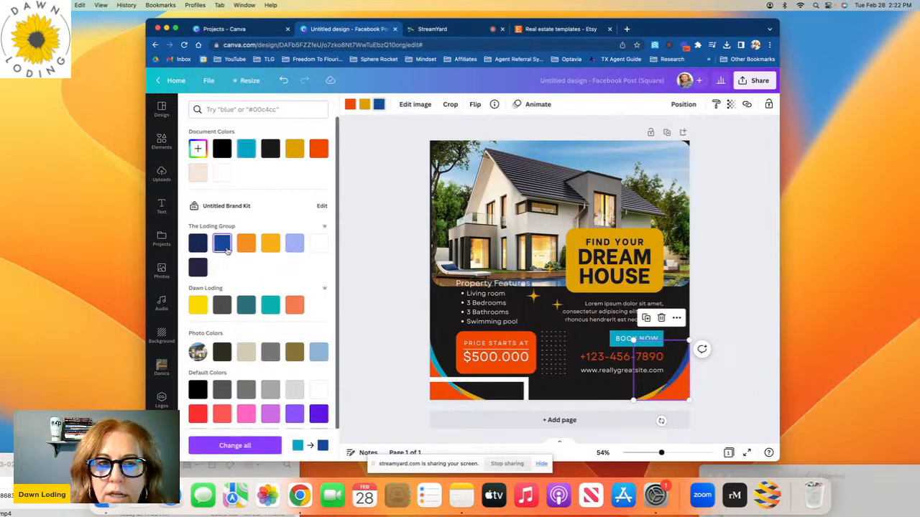
{"action": "left_click", "coordinate": [245, 244]}
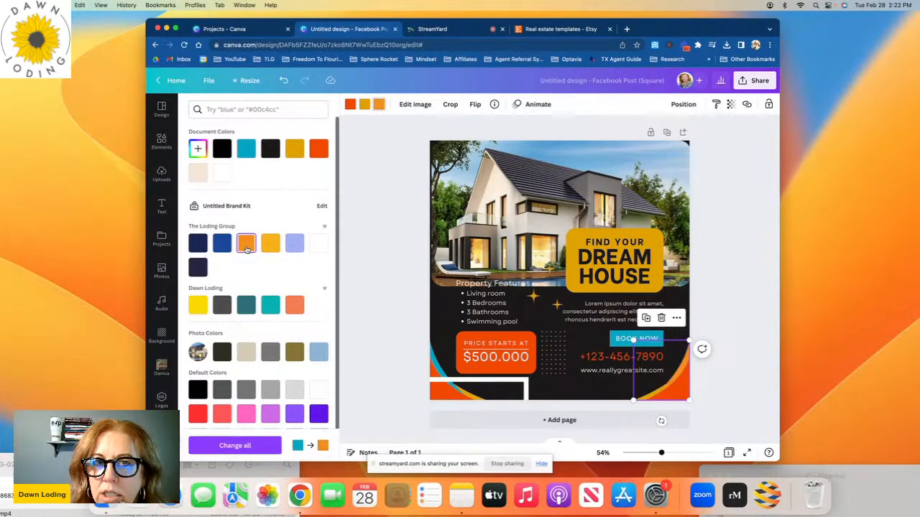
{"action": "left_click", "coordinate": [228, 245]}
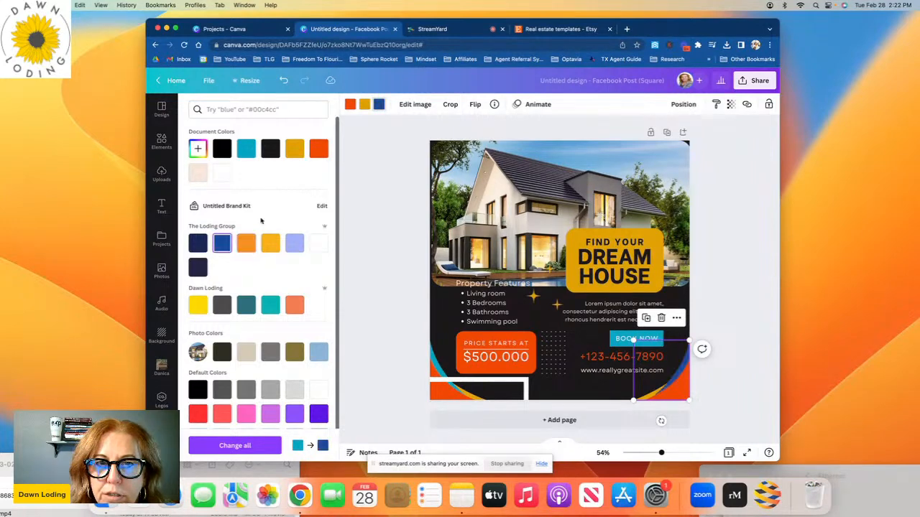
{"action": "left_click", "coordinate": [364, 104]}
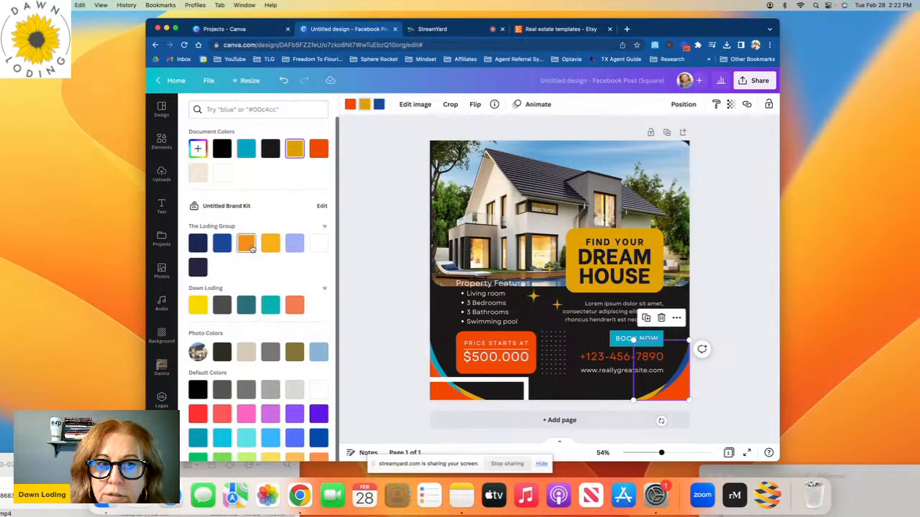
{"action": "left_click", "coordinate": [248, 245]}
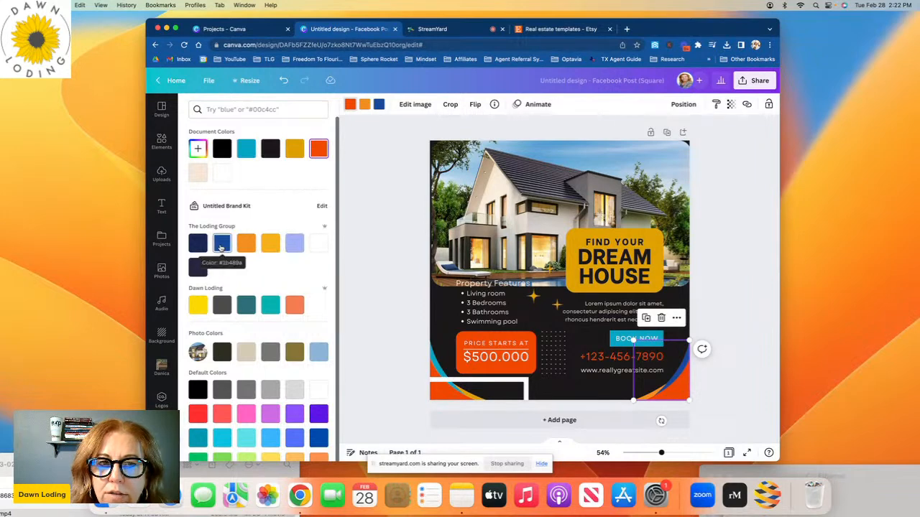
Recolor the lower-right corner graphic's large orange area with the brand medium blue and its outer band with the brand amber.
{"action": "left_click", "coordinate": [296, 245]}
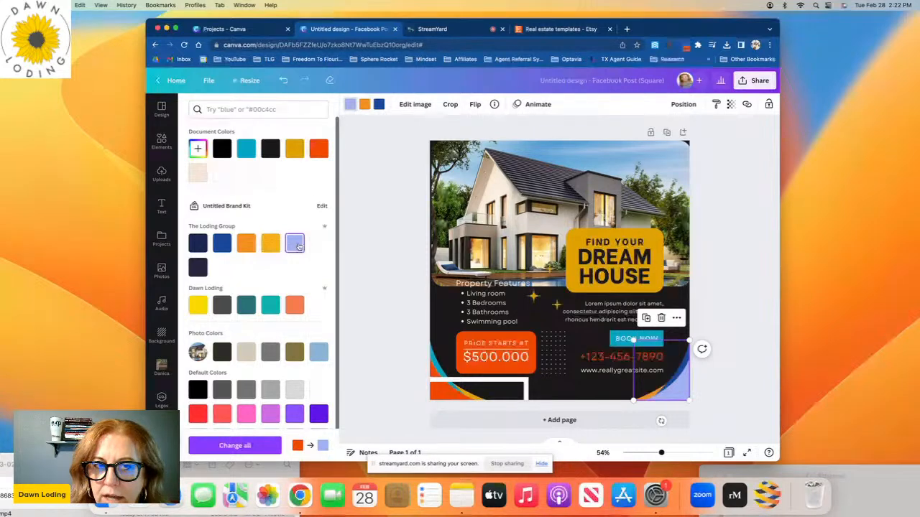
{"action": "left_click", "coordinate": [223, 245]}
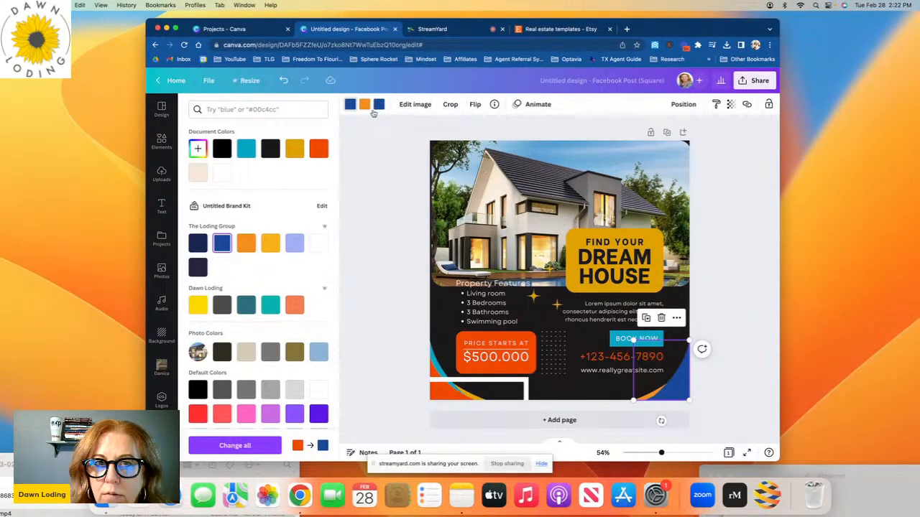
{"action": "left_click", "coordinate": [297, 245]}
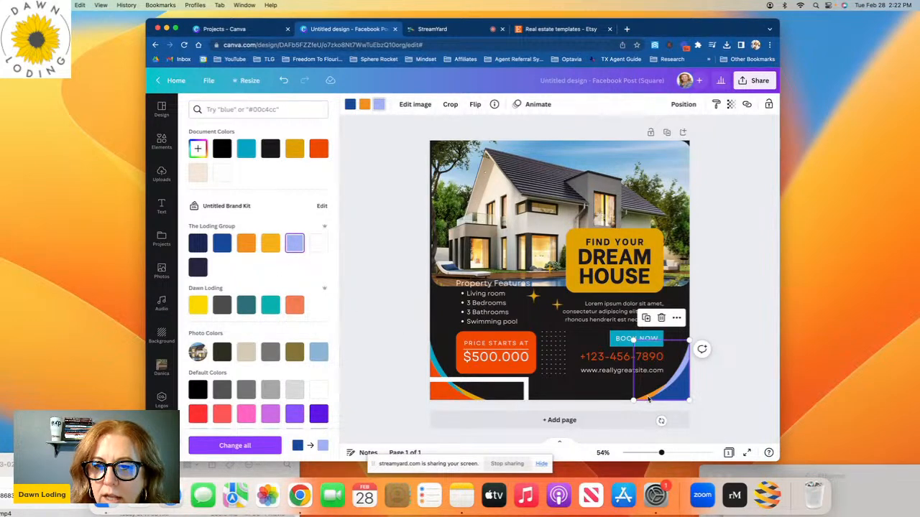
{"action": "left_click", "coordinate": [272, 245]}
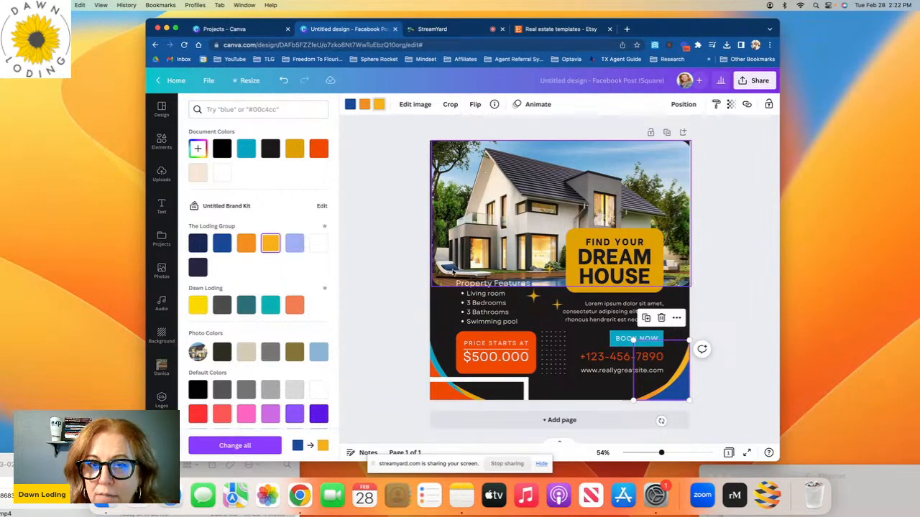
Fill the orange "Price starts at" box with the brand kit's light periwinkle.
{"action": "left_click", "coordinate": [522, 345]}
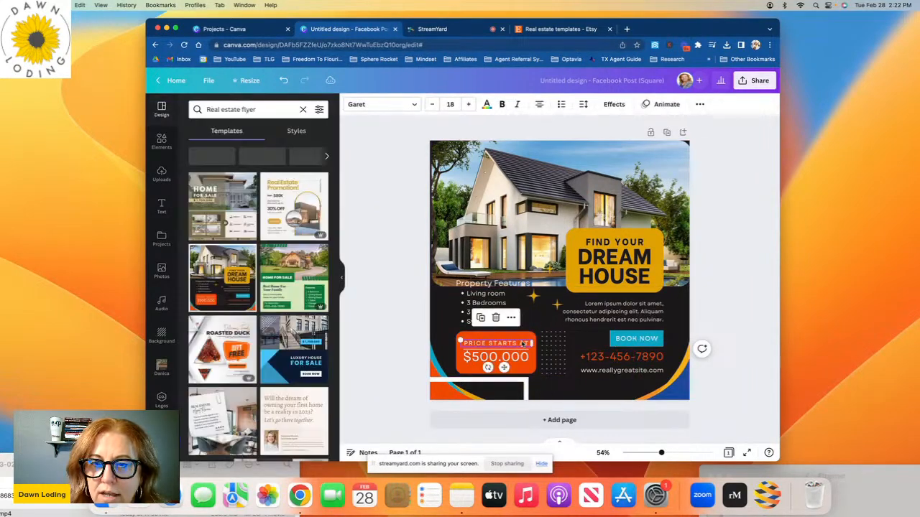
{"action": "left_click", "coordinate": [522, 343]}
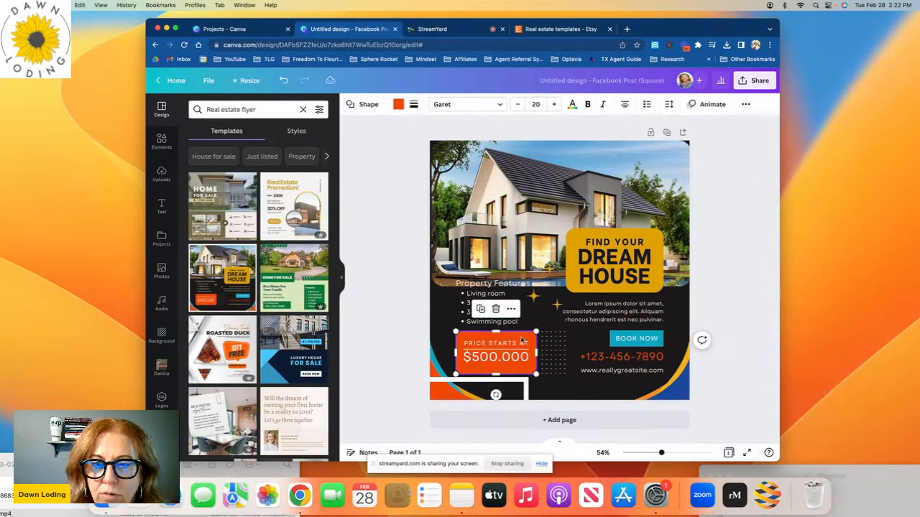
{"action": "left_click", "coordinate": [399, 105]}
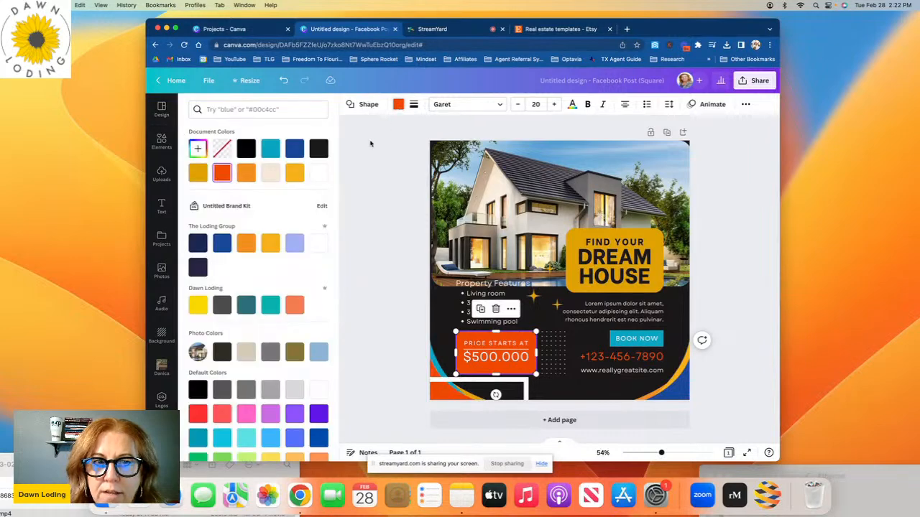
{"action": "left_click", "coordinate": [293, 245]}
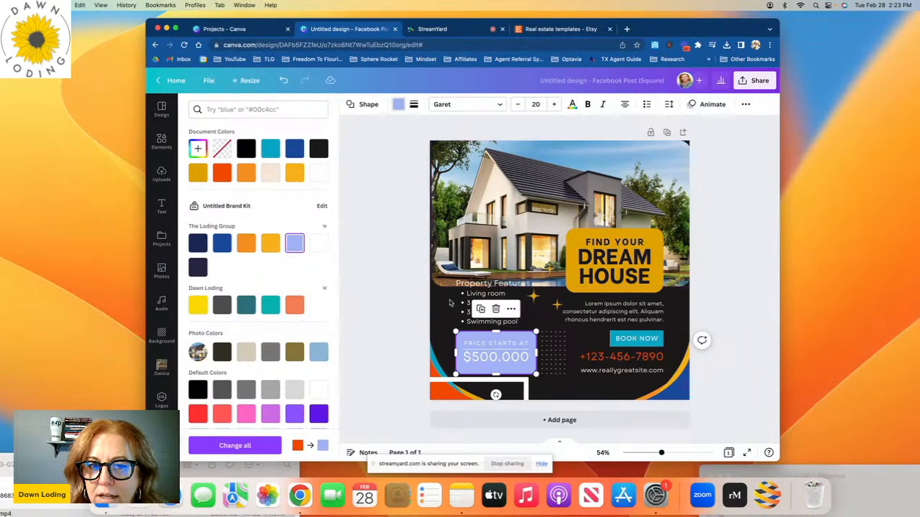
Move the white border frame back around the page edges, and delete it from the design.
{"action": "left_click", "coordinate": [446, 309]}
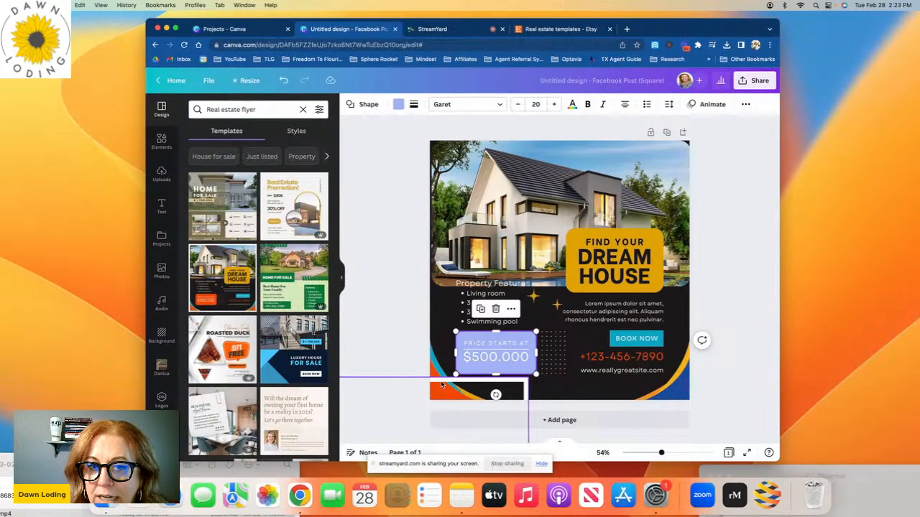
{"action": "left_click_drag", "start_coordinate": [443, 385], "coordinate": [604, 152]}
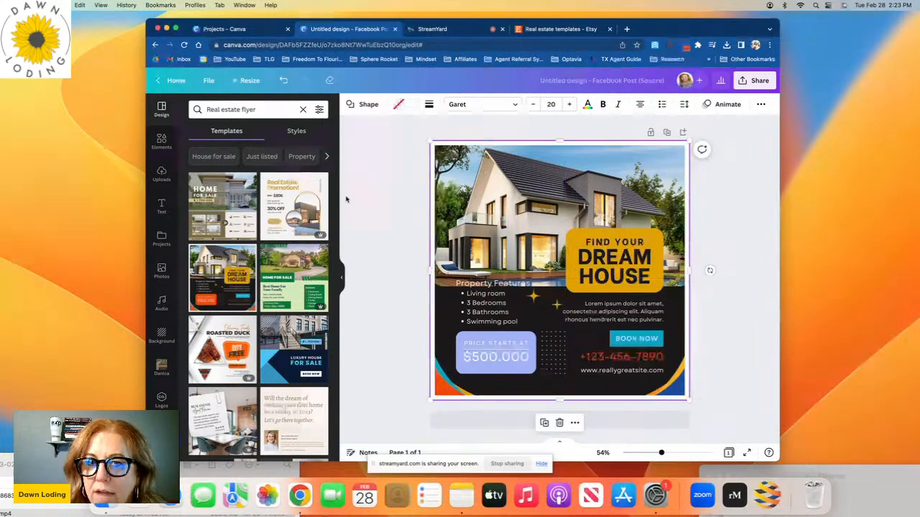
{"action": "left_click", "coordinate": [374, 198]}
{"action": "left_click", "coordinate": [431, 191]}
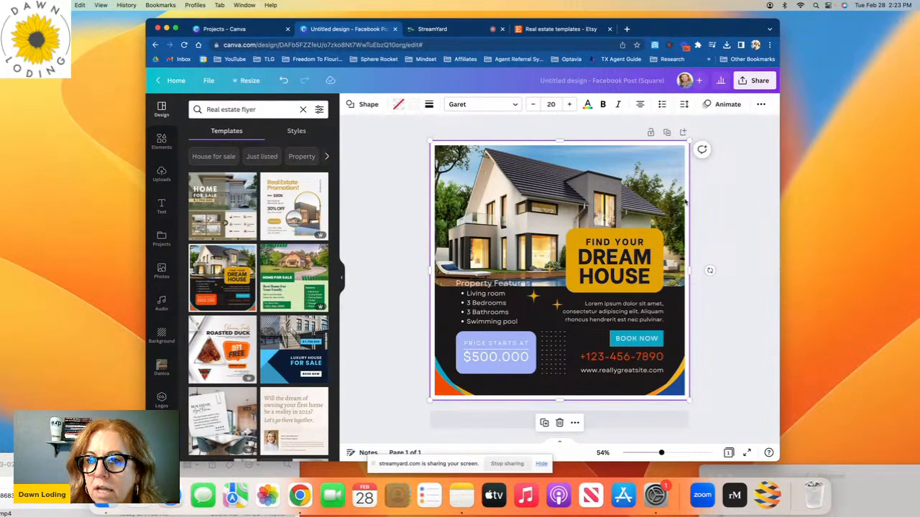
{"action": "left_click", "coordinate": [691, 225]}
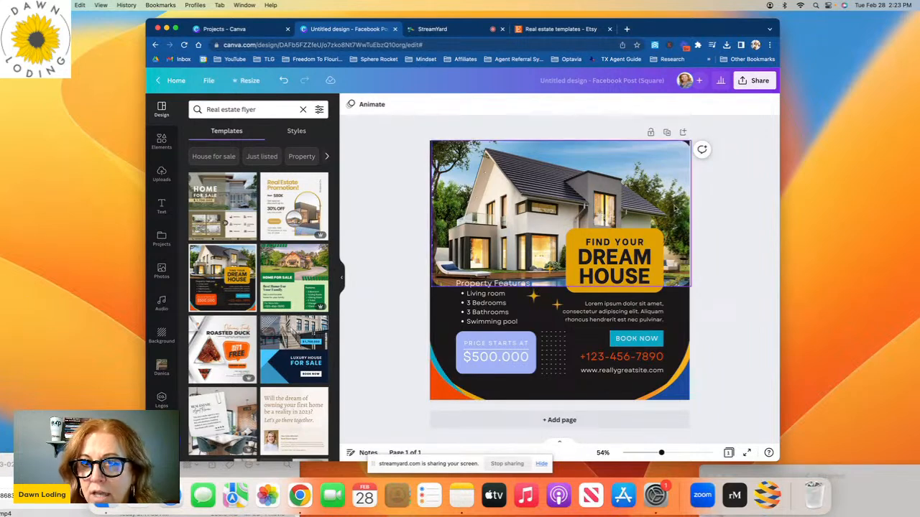
Recolor the large orange area of the lower-left corner graphic with the medium blue already used in the design.
{"action": "left_click", "coordinate": [442, 387]}
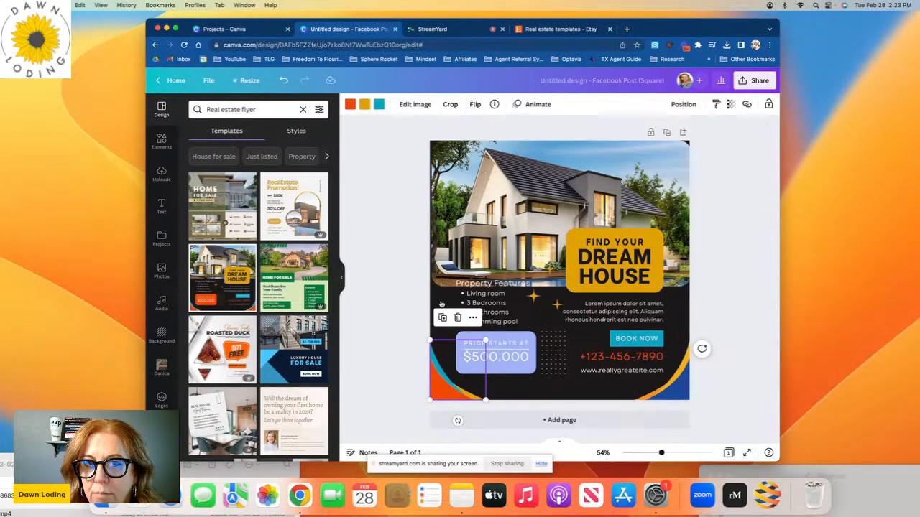
{"action": "left_click", "coordinate": [350, 105]}
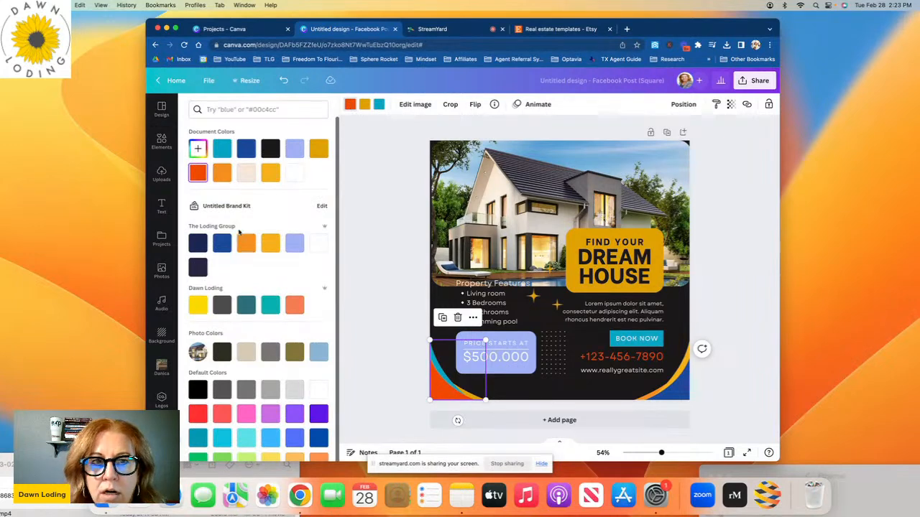
{"action": "left_click", "coordinate": [246, 148]}
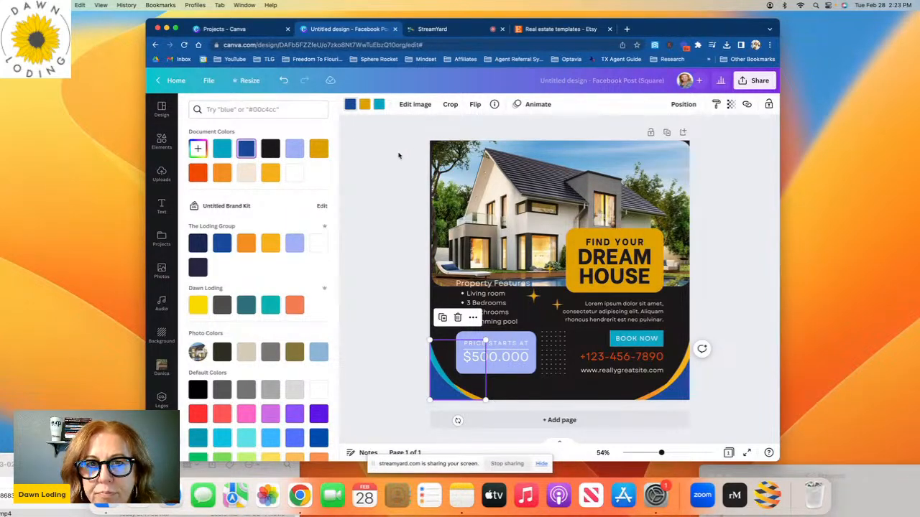
Recolor the lower-left corner graphic's teal and gold bands with the brand kit's light periwinkle.
{"action": "left_click", "coordinate": [380, 105]}
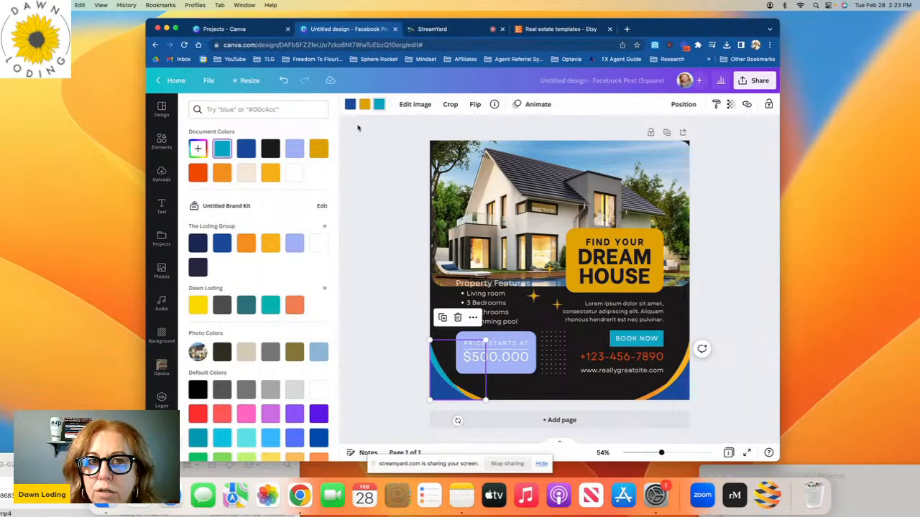
{"action": "left_click", "coordinate": [365, 105]}
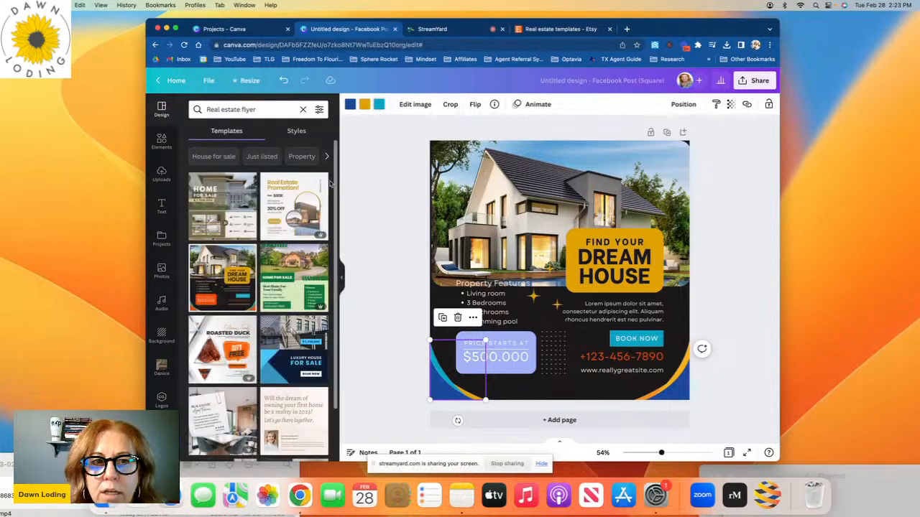
{"action": "left_click", "coordinate": [380, 105]}
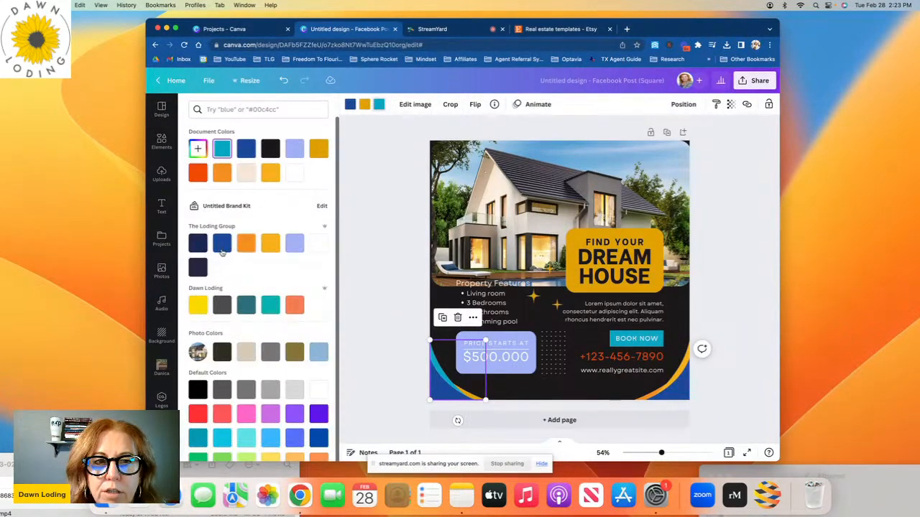
{"action": "left_click", "coordinate": [221, 244]}
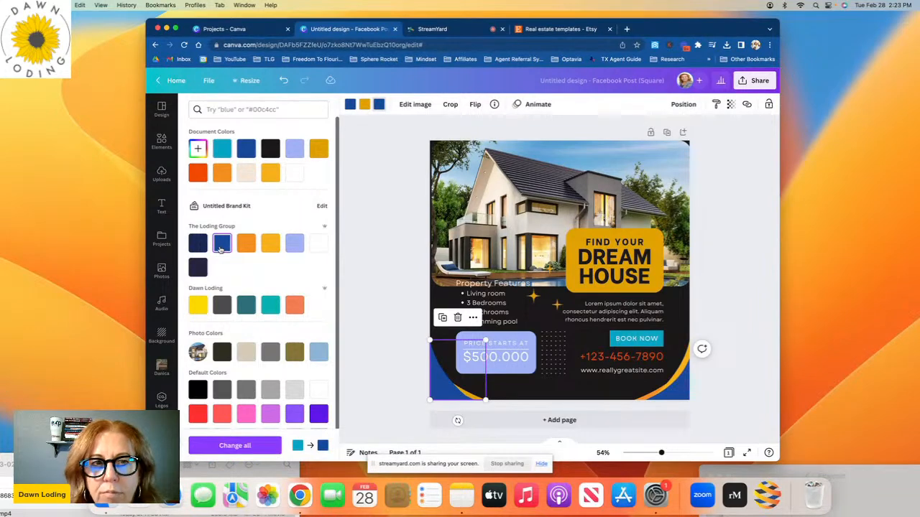
{"action": "left_click", "coordinate": [247, 245]}
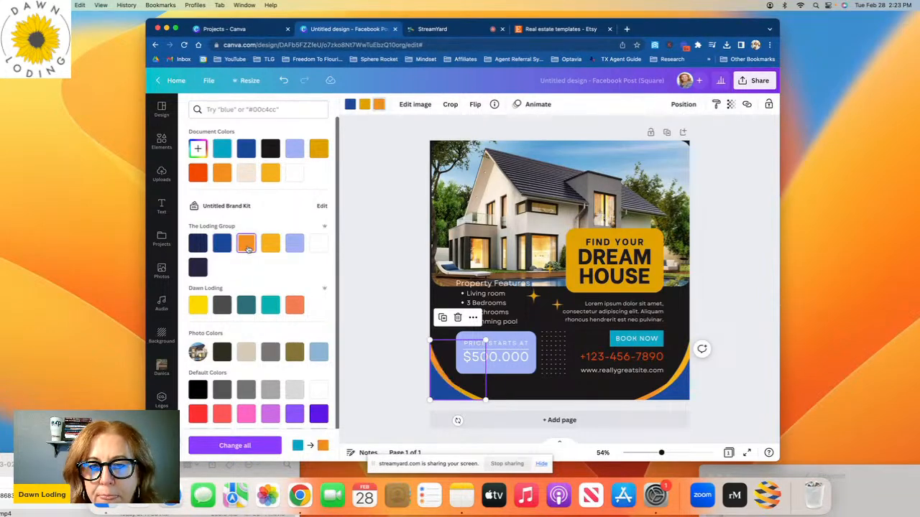
{"action": "left_click", "coordinate": [292, 245]}
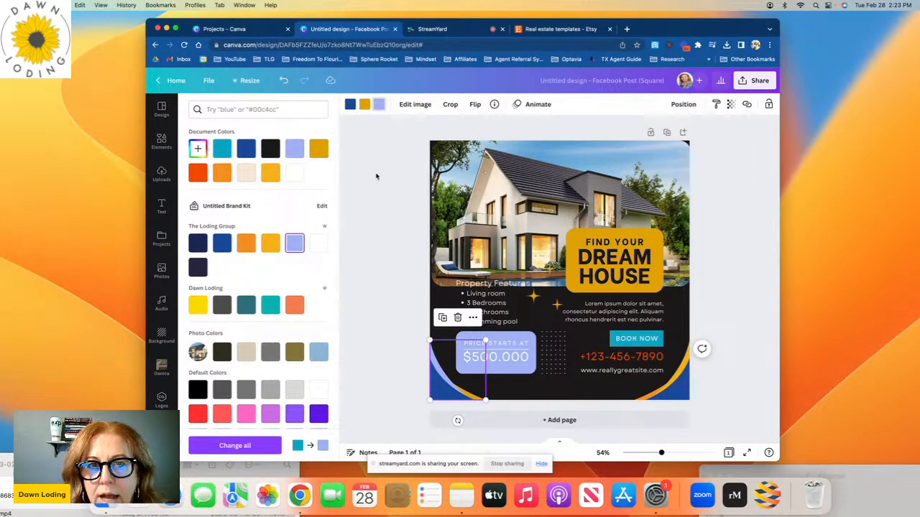
{"action": "left_click", "coordinate": [363, 104]}
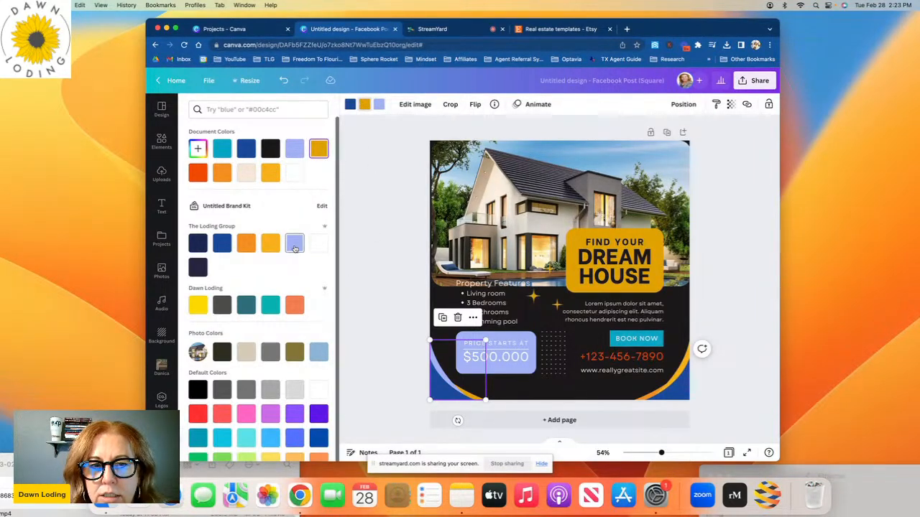
{"action": "left_click", "coordinate": [294, 247]}
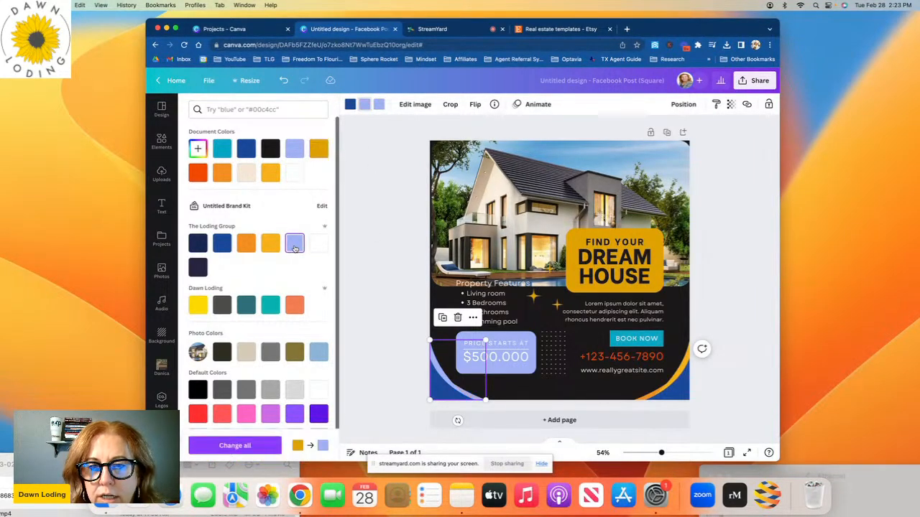
Try the pink money-bag pattern and the dark gray gradient as the page background, settling on the dark gradient.
{"action": "left_click", "coordinate": [674, 386]}
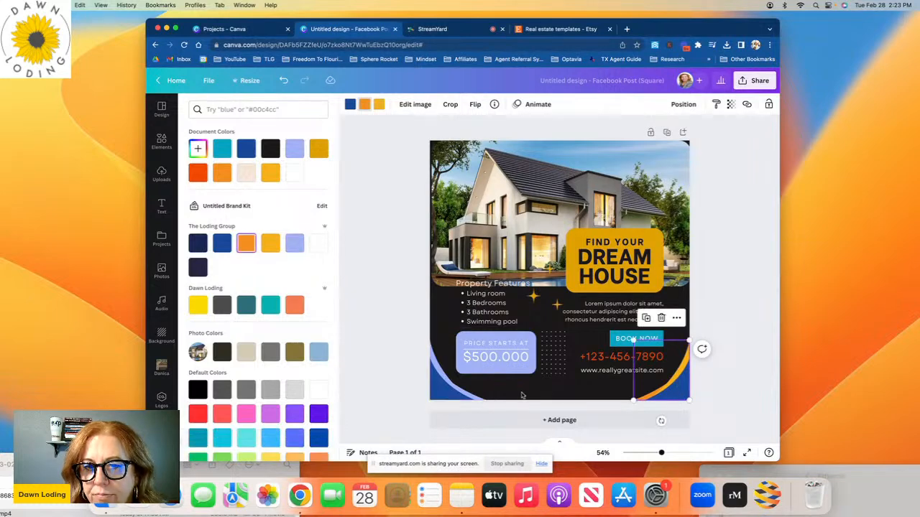
{"action": "left_click", "coordinate": [443, 303]}
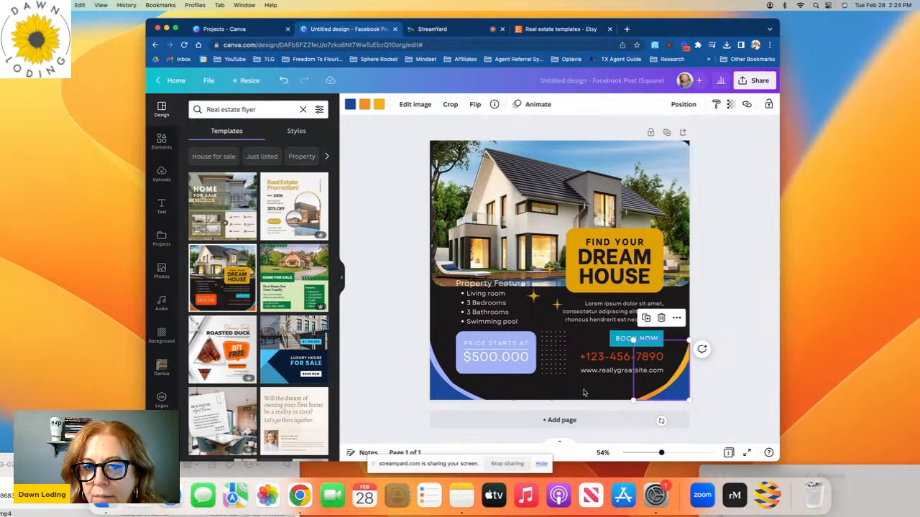
{"action": "left_click", "coordinate": [444, 309]}
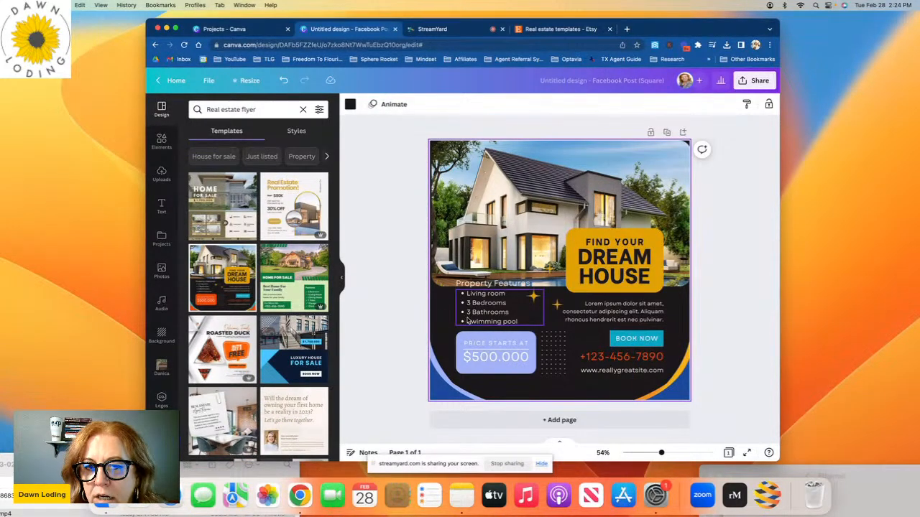
{"action": "left_click", "coordinate": [159, 336]}
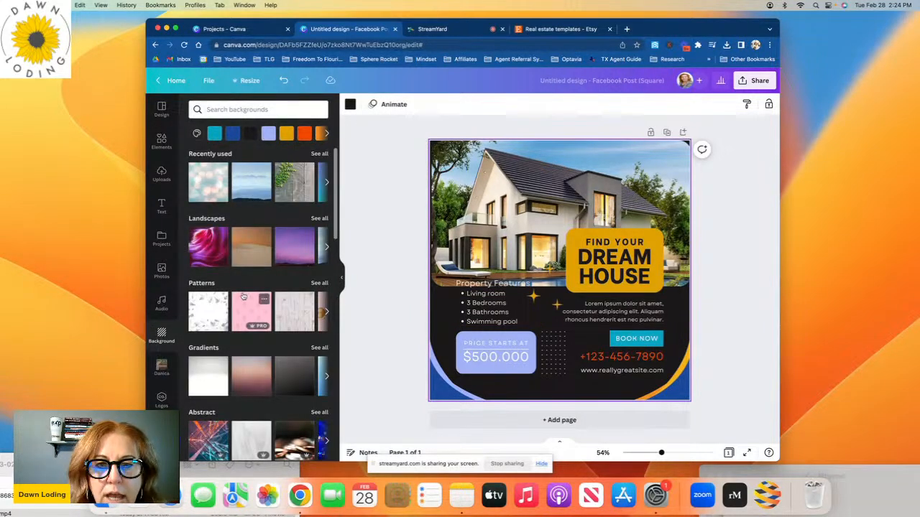
{"action": "left_click", "coordinate": [293, 384]}
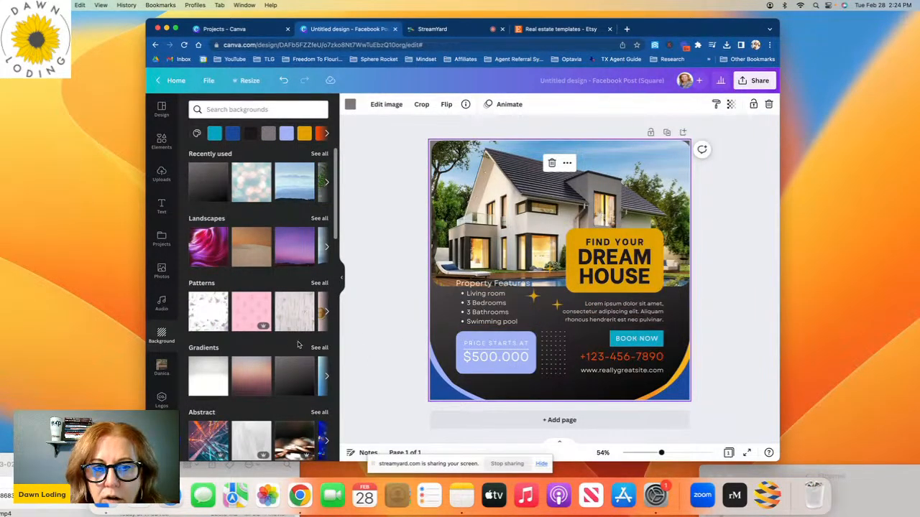
{"action": "left_click", "coordinate": [253, 309]}
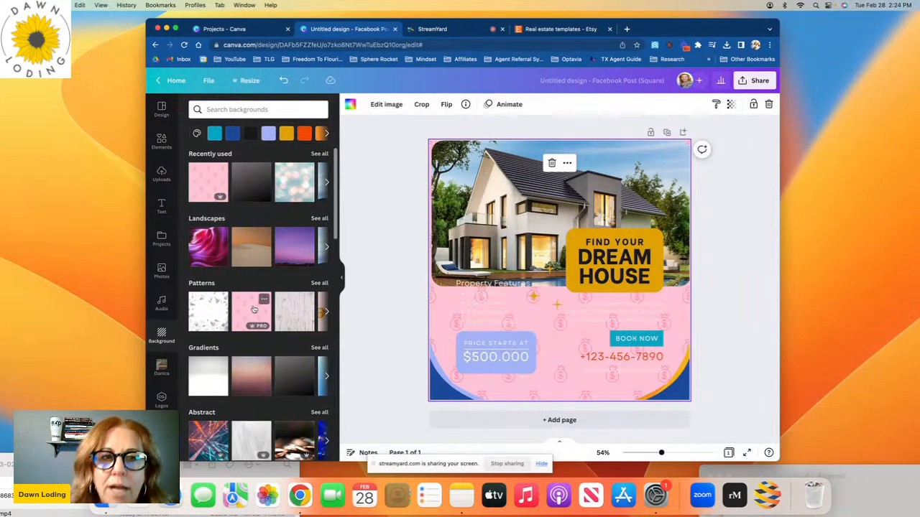
{"action": "left_click", "coordinate": [249, 193]}
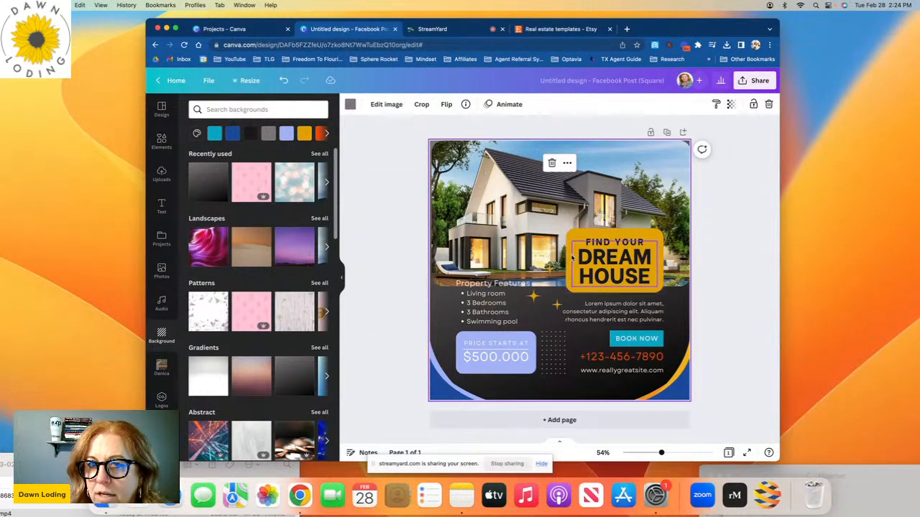
Open the property features list for editing with its "Living room" line selected.
{"action": "left_click", "coordinate": [519, 256]}
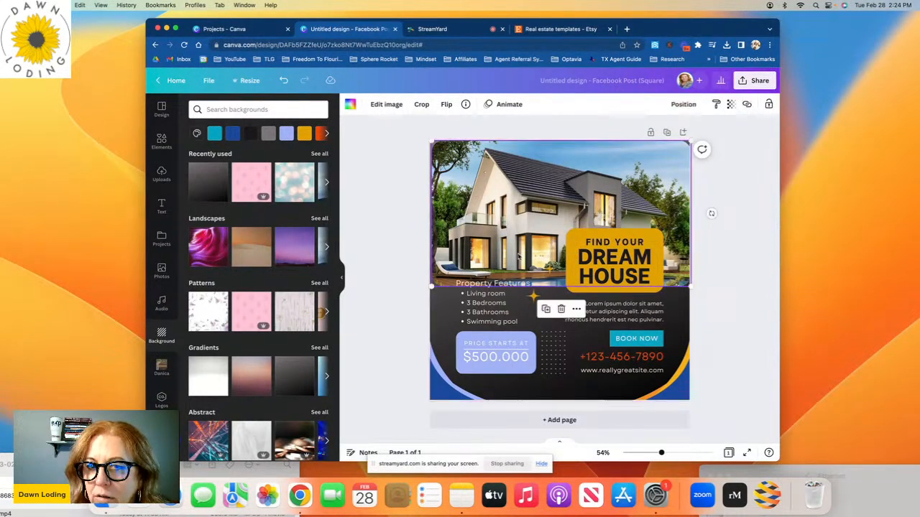
{"action": "left_click", "coordinate": [495, 295]}
{"action": "triple_click", "coordinate": [495, 295]}
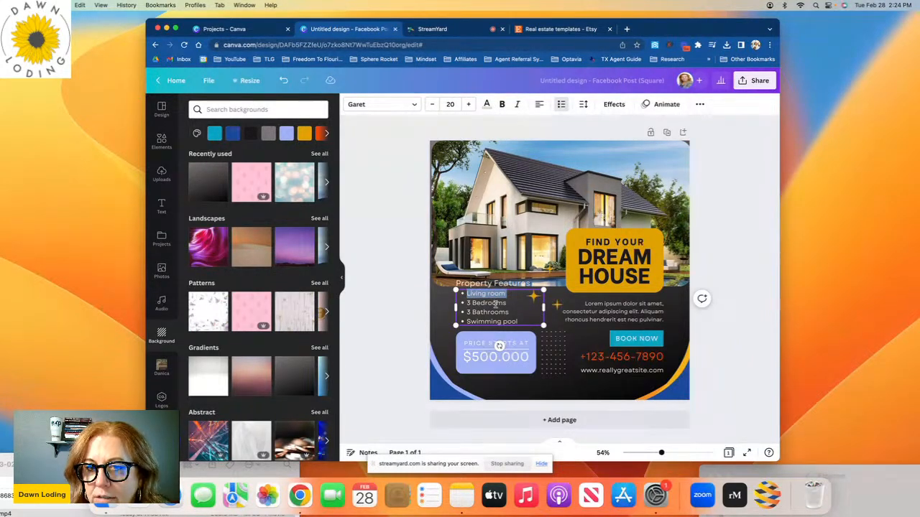
Enlarge the periwinkle "Price starts at" box so it extends over the dotted pattern beside it.
{"action": "left_click", "coordinate": [484, 341]}
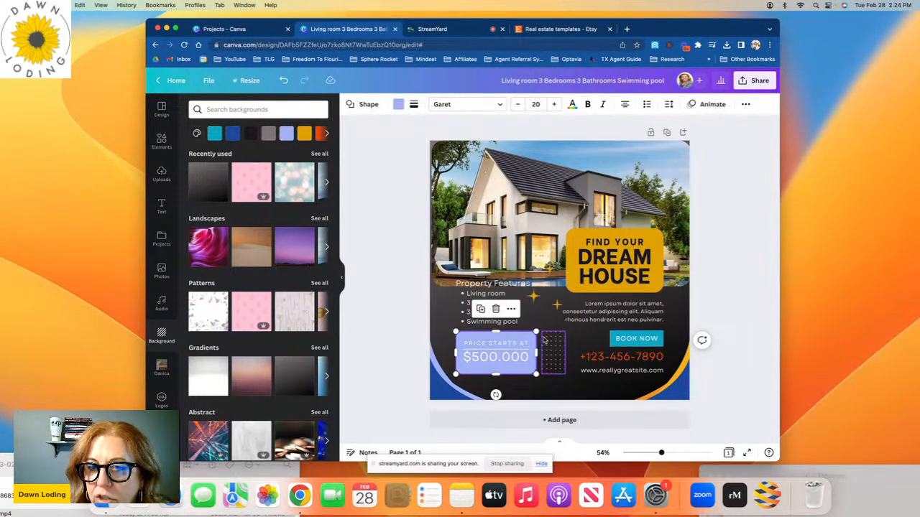
{"action": "left_click_drag", "start_coordinate": [536, 332], "coordinate": [604, 286]}
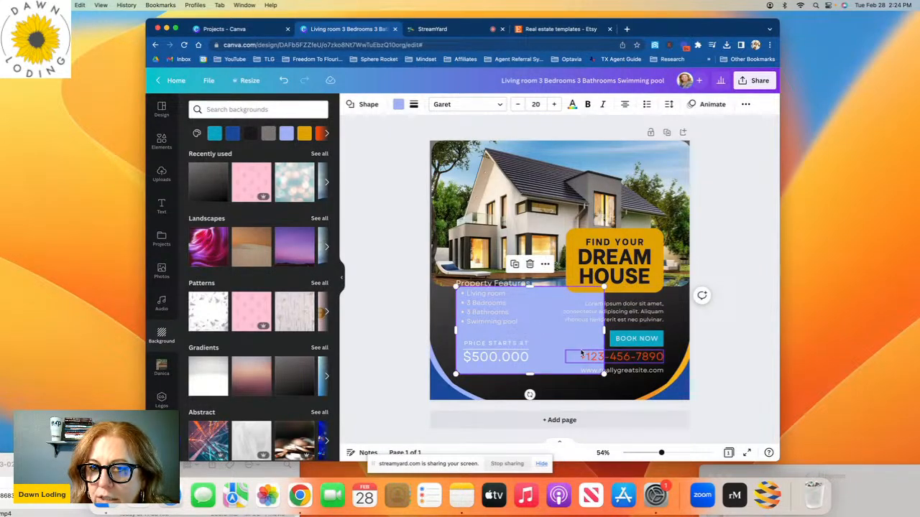
{"action": "mouse_move", "coordinate": [552, 327]}
{"action": "left_mouse_down"}
{"action": "mouse_move", "coordinate": [552, 347]}
{"action": "mouse_move", "coordinate": [594, 335]}
{"action": "mouse_move", "coordinate": [549, 338]}
{"action": "left_mouse_up"}
{"action": "left_click_drag", "start_coordinate": [600, 379], "coordinate": [554, 358]}
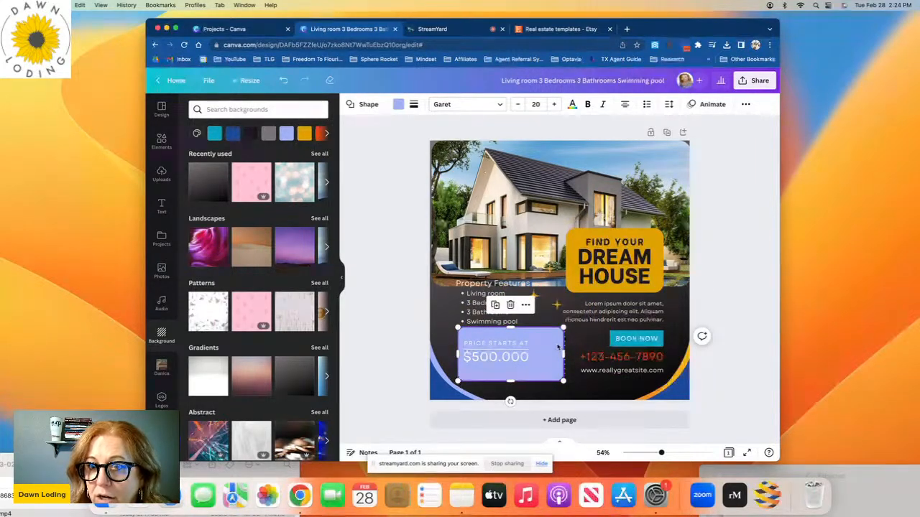
{"action": "left_click", "coordinate": [398, 178]}
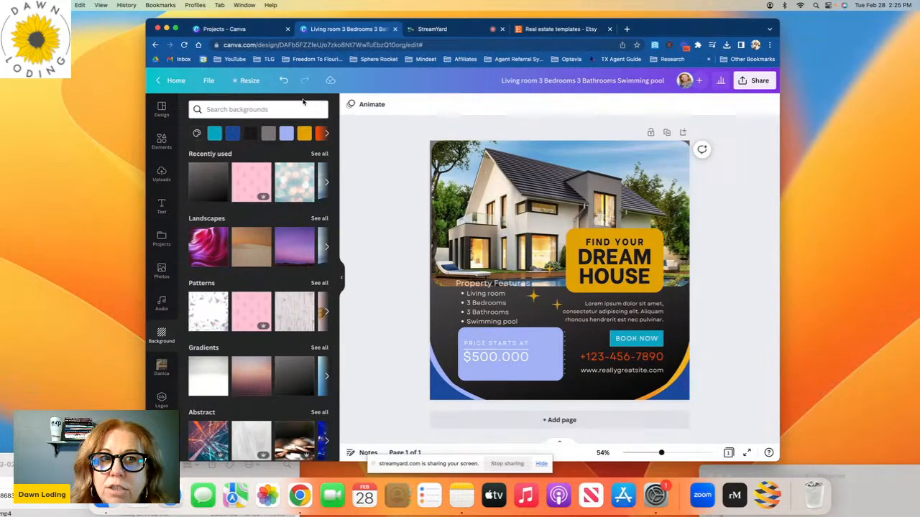
Leave the design for the home page and look through the recent designs.
{"action": "left_click", "coordinate": [172, 80]}
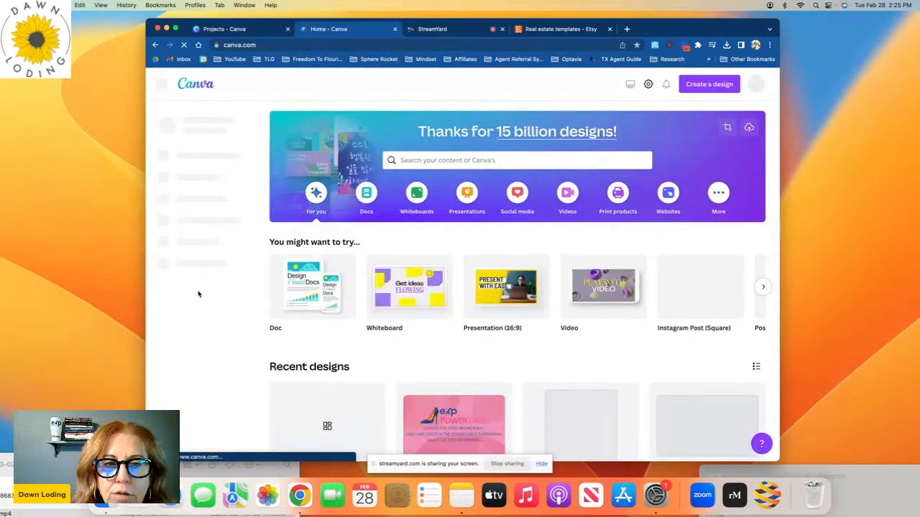
{"action": "scroll", "coordinate": [406, 364], "scroll_direction": "down", "scroll_amount": 2}
{"action": "scroll", "coordinate": [408, 366], "scroll_direction": "down", "scroll_amount": 10}
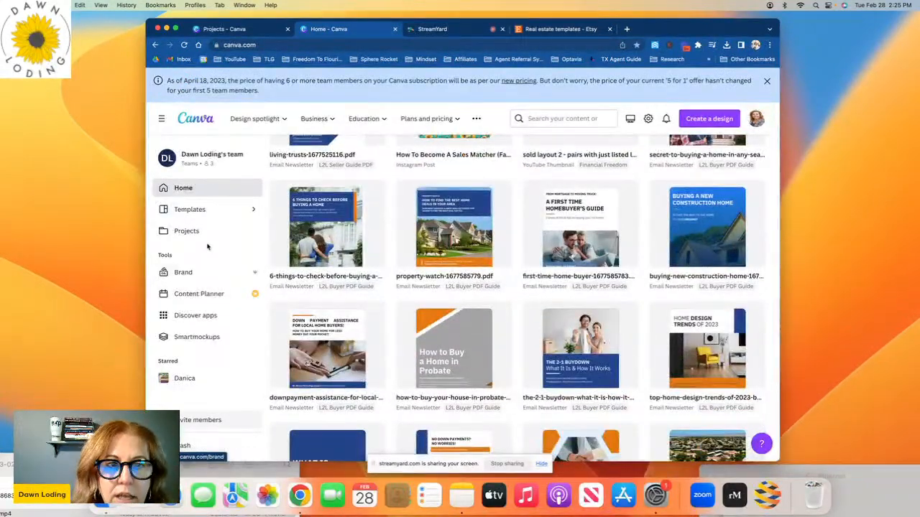
{"action": "scroll", "coordinate": [202, 396], "scroll_direction": "down", "scroll_amount": 2}
{"action": "scroll", "coordinate": [186, 363], "scroll_direction": "up", "scroll_amount": 10}
{"action": "scroll", "coordinate": [187, 323], "scroll_direction": "up", "scroll_amount": 3}
Open the template library and look through its template collections and categories.
{"action": "left_click", "coordinate": [188, 209]}
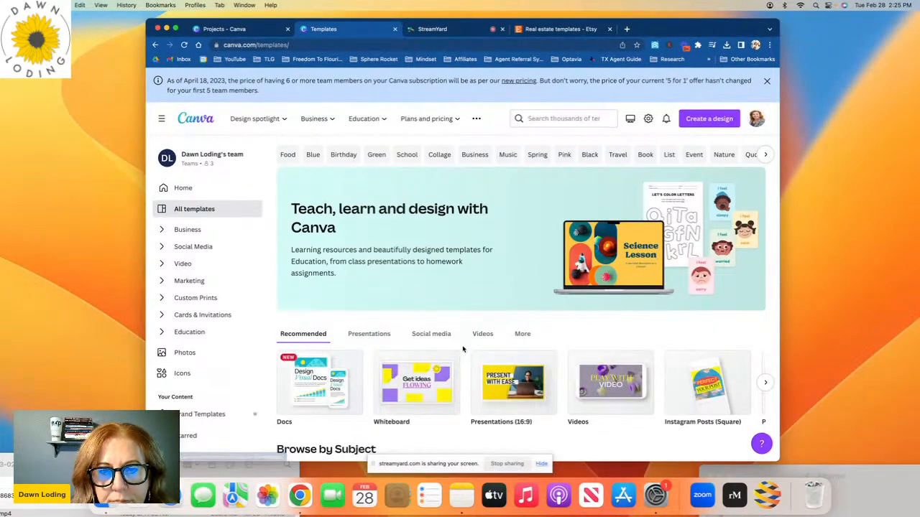
{"action": "scroll", "coordinate": [463, 347], "scroll_direction": "down", "scroll_amount": 2}
{"action": "scroll", "coordinate": [464, 344], "scroll_direction": "down", "scroll_amount": 3}
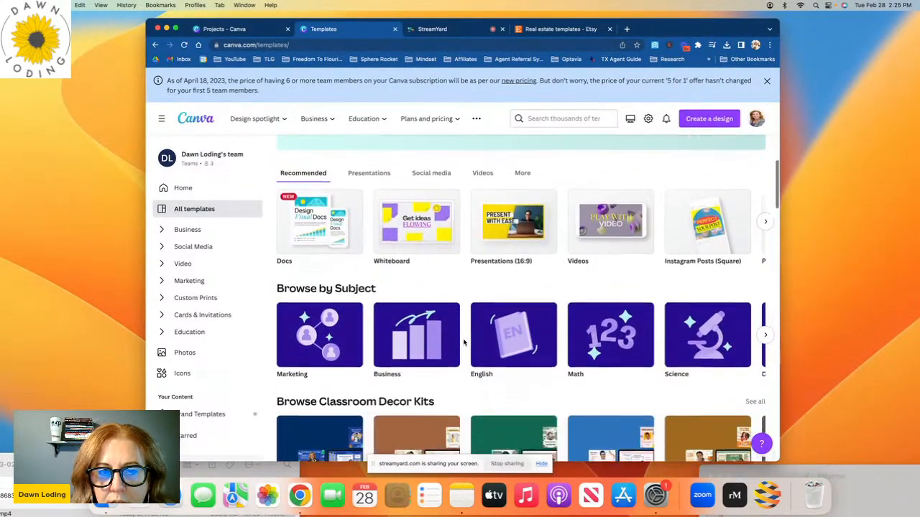
{"action": "scroll", "coordinate": [464, 342], "scroll_direction": "down", "scroll_amount": 5}
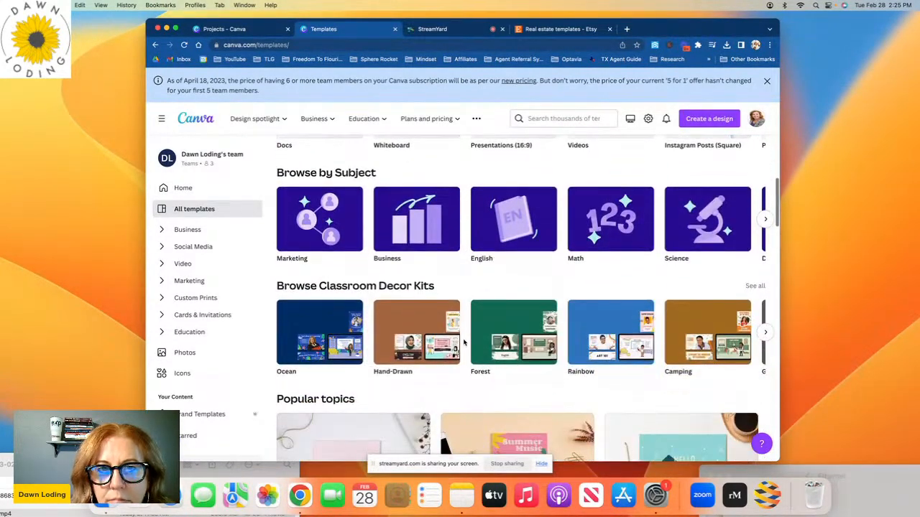
{"action": "scroll", "coordinate": [463, 343], "scroll_direction": "down", "scroll_amount": 2}
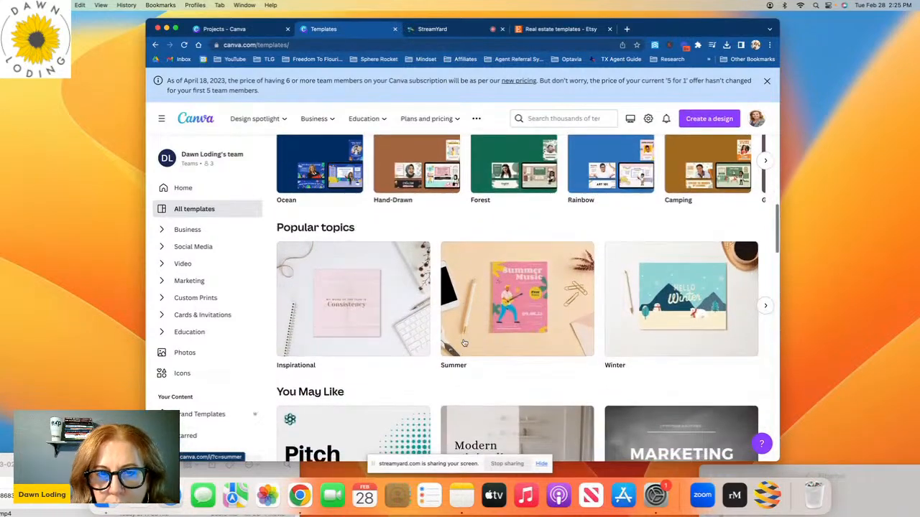
{"action": "scroll", "coordinate": [463, 343], "scroll_direction": "down", "scroll_amount": 6}
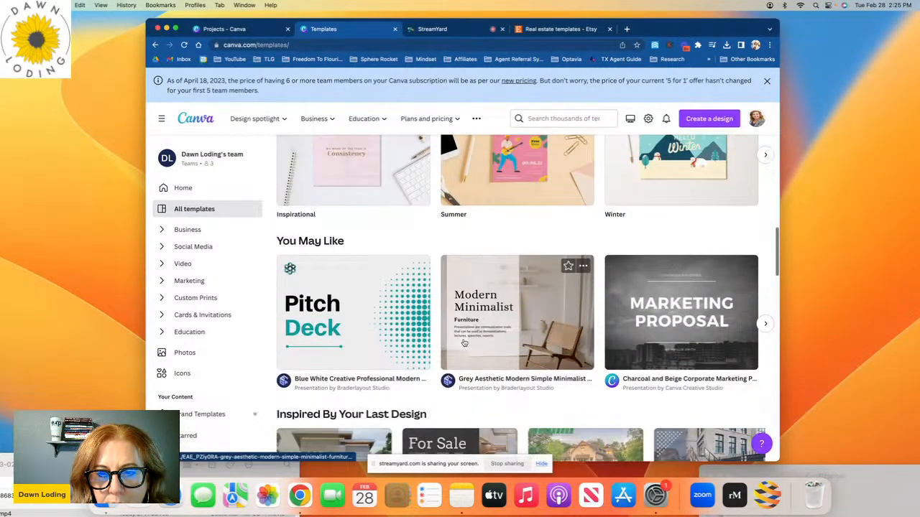
{"action": "scroll", "coordinate": [464, 343], "scroll_direction": "down", "scroll_amount": 6}
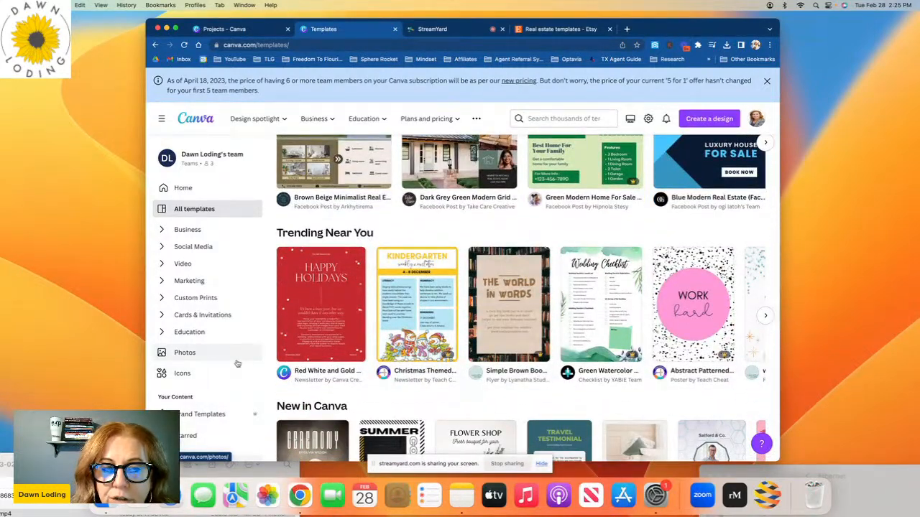
{"action": "scroll", "coordinate": [237, 364], "scroll_direction": "down", "scroll_amount": 2}
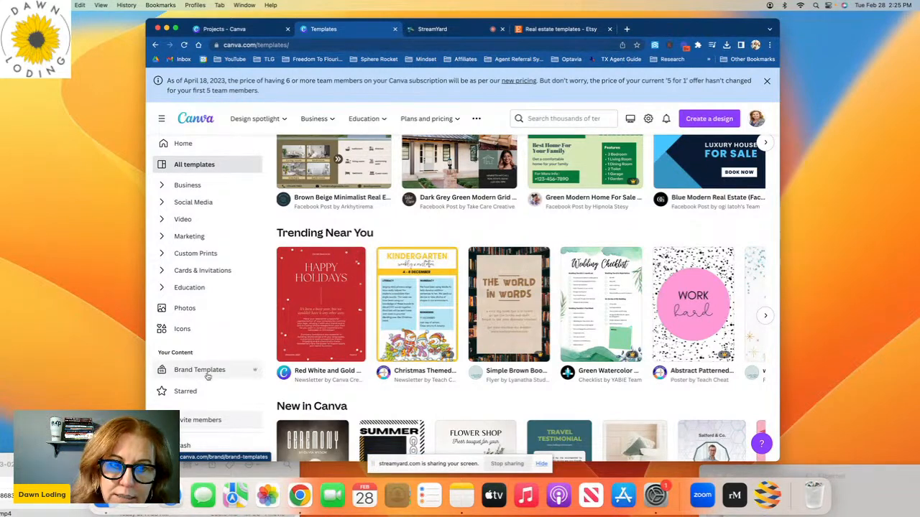
{"action": "scroll", "coordinate": [205, 325], "scroll_direction": "up", "scroll_amount": 2}
{"action": "scroll", "coordinate": [204, 324], "scroll_direction": "up", "scroll_amount": 1}
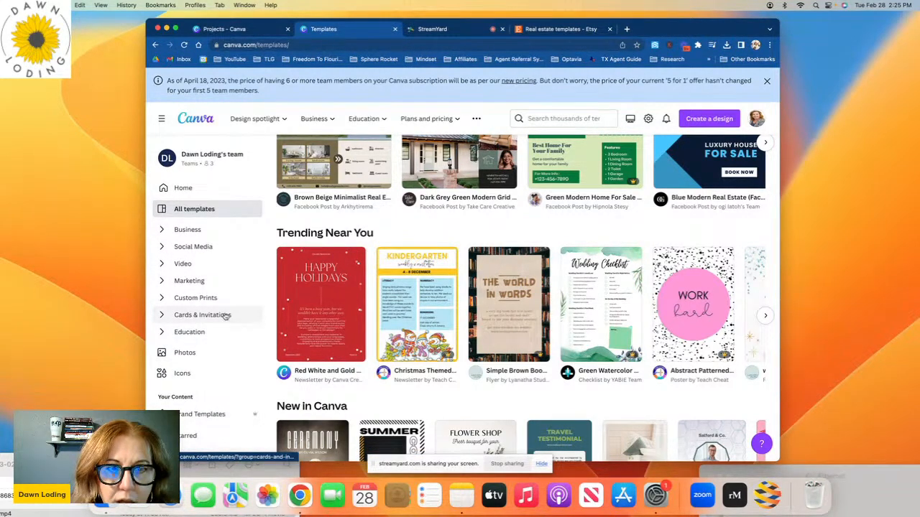
{"action": "scroll", "coordinate": [225, 309], "scroll_direction": "down", "scroll_amount": 3}
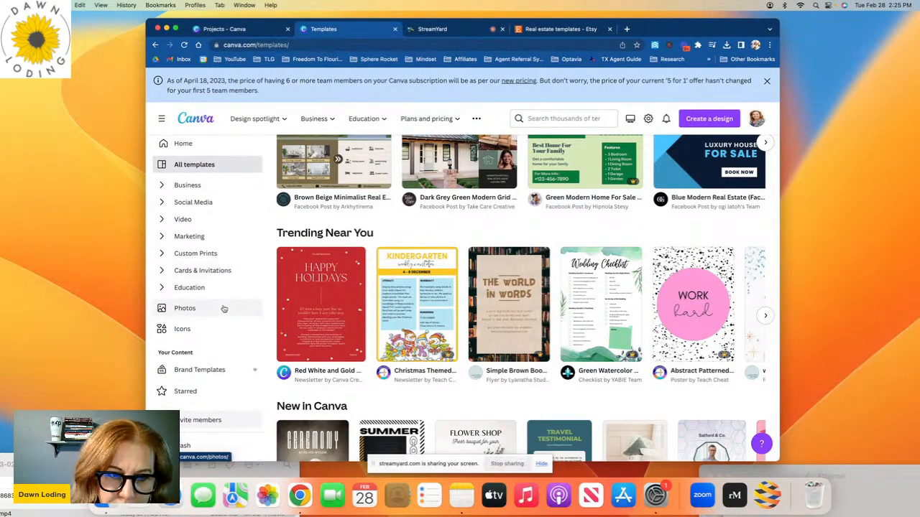
Look over the template categories and return to the home page to view its Business and Design spotlight offerings.
{"action": "scroll", "coordinate": [206, 300], "scroll_direction": "up", "scroll_amount": 3}
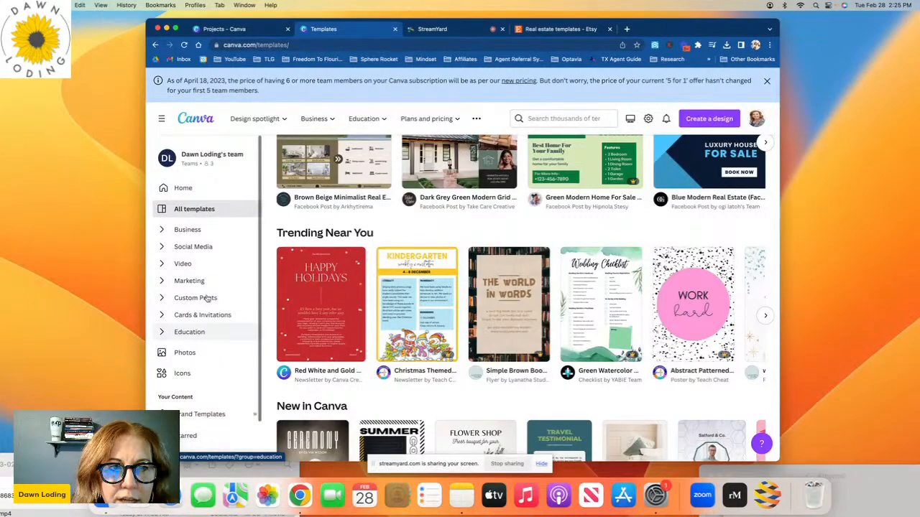
{"action": "left_click", "coordinate": [162, 120]}
{"action": "left_click", "coordinate": [163, 119]}
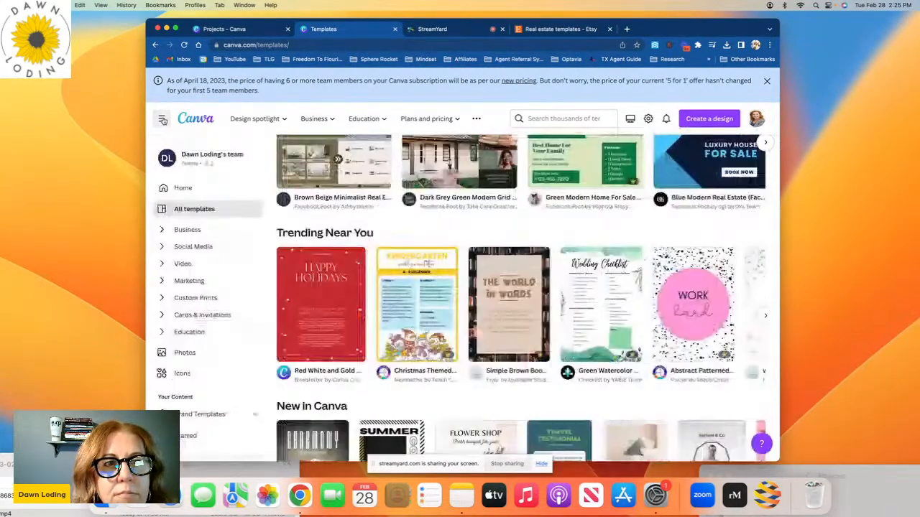
{"action": "scroll", "coordinate": [209, 344], "scroll_direction": "down", "scroll_amount": 1}
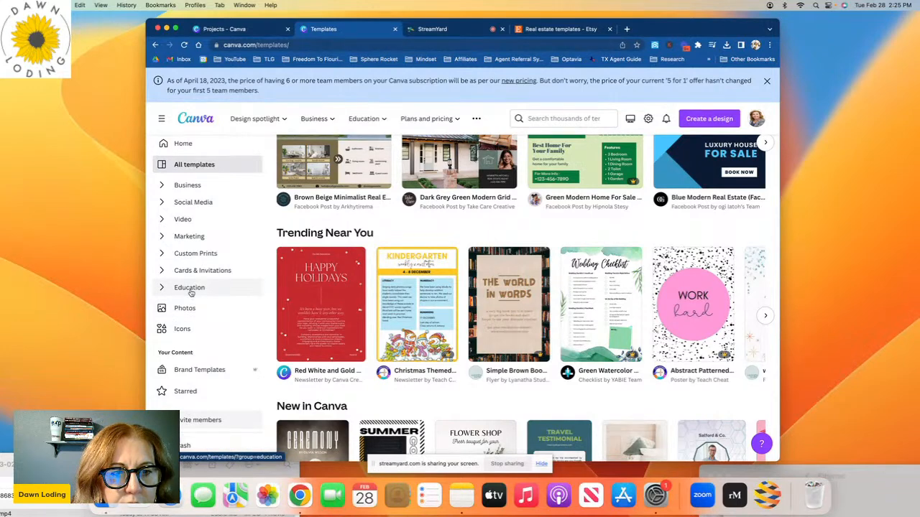
{"action": "left_click", "coordinate": [182, 144]}
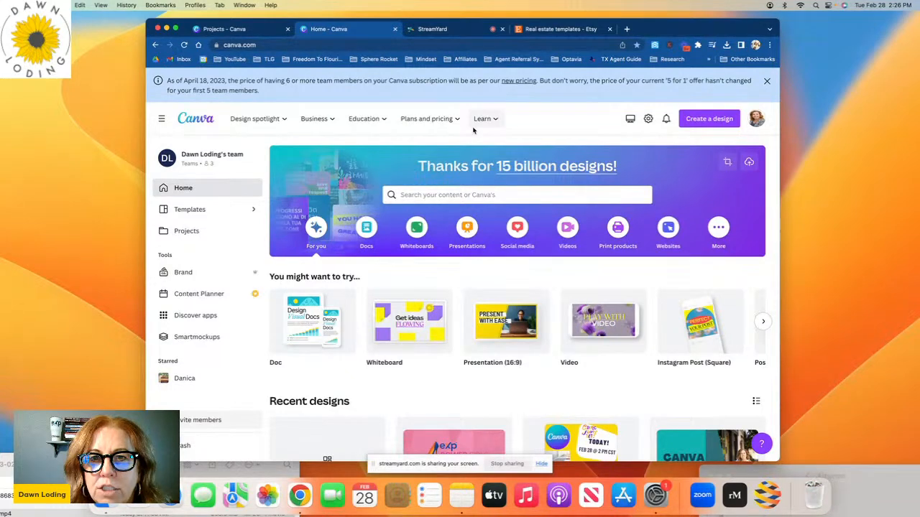
{"action": "mouse_move", "coordinate": [330, 124]}
{"action": "mouse_move", "coordinate": [267, 120]}
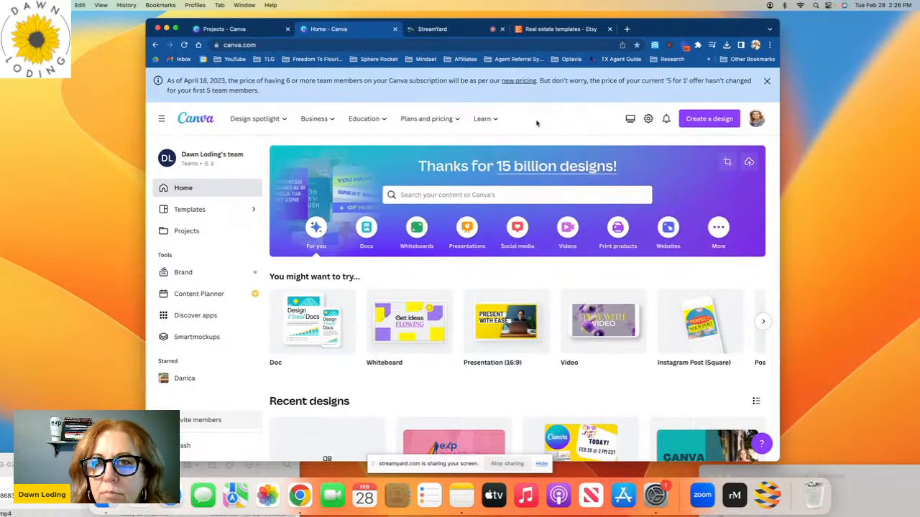
Look through the projects overview and the starred folder of just-listed and sold layouts, ending back at all projects.
{"action": "left_click", "coordinate": [232, 231]}
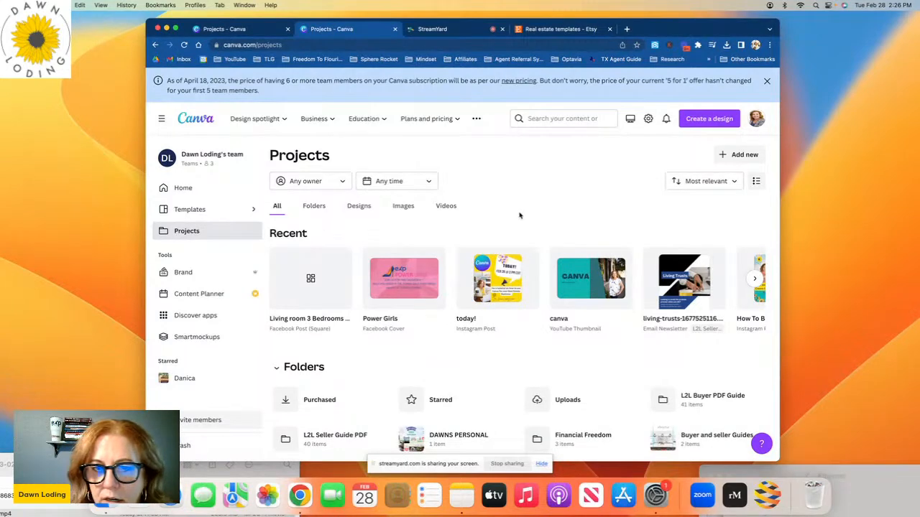
{"action": "scroll", "coordinate": [404, 364], "scroll_direction": "down", "scroll_amount": 1}
{"action": "scroll", "coordinate": [406, 366], "scroll_direction": "down", "scroll_amount": 3}
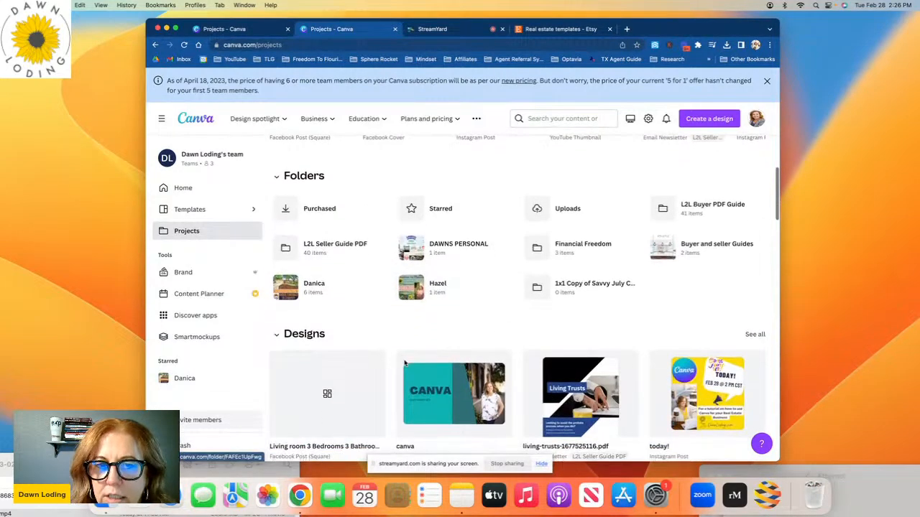
{"action": "left_click", "coordinate": [286, 285]}
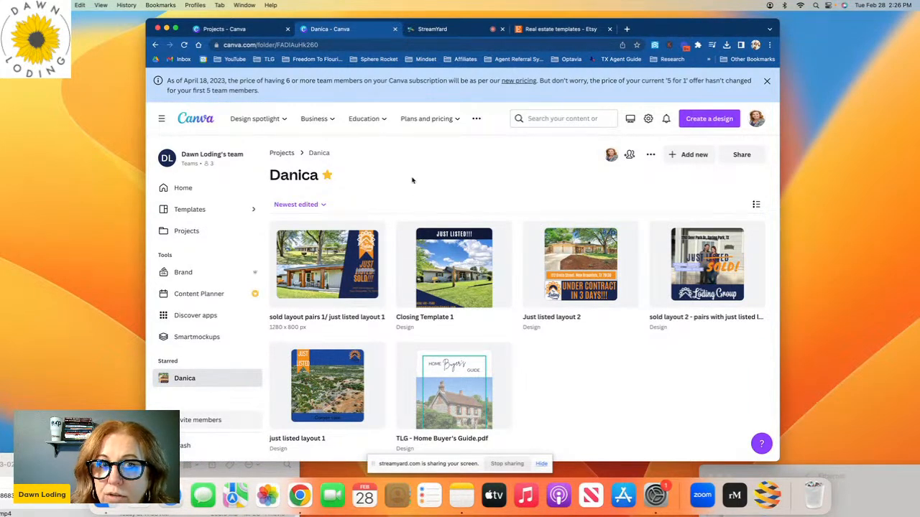
{"action": "left_click", "coordinate": [282, 153]}
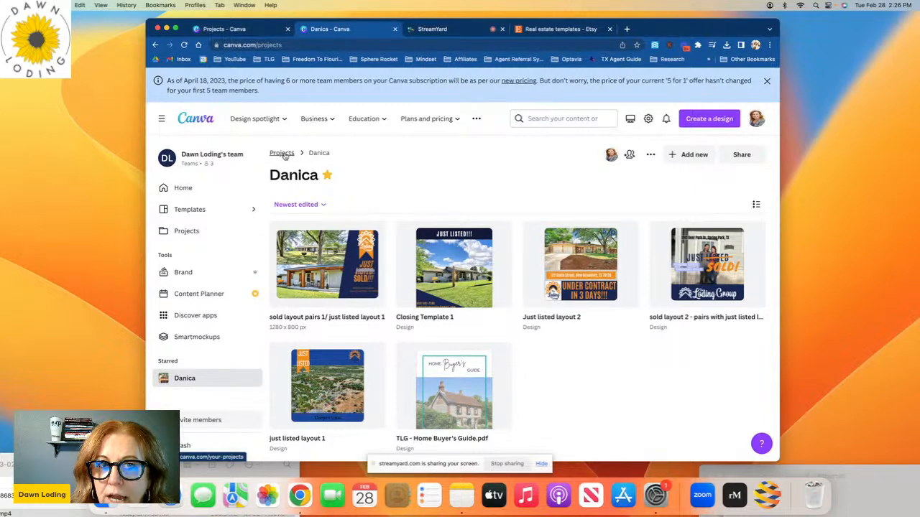
{"action": "scroll", "coordinate": [375, 318], "scroll_direction": "down", "scroll_amount": 3}
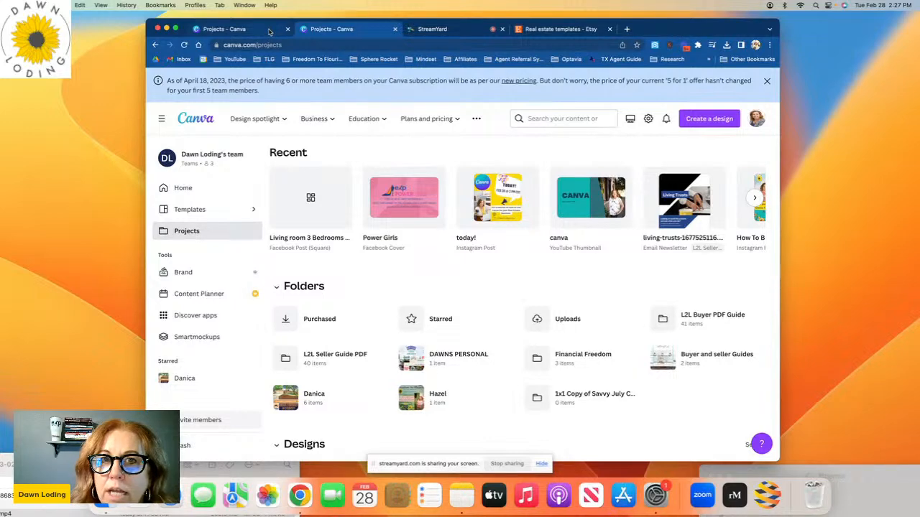
Switch to the StreamYard broadcast studio and stop sharing the screen.
{"action": "left_click", "coordinate": [430, 30]}
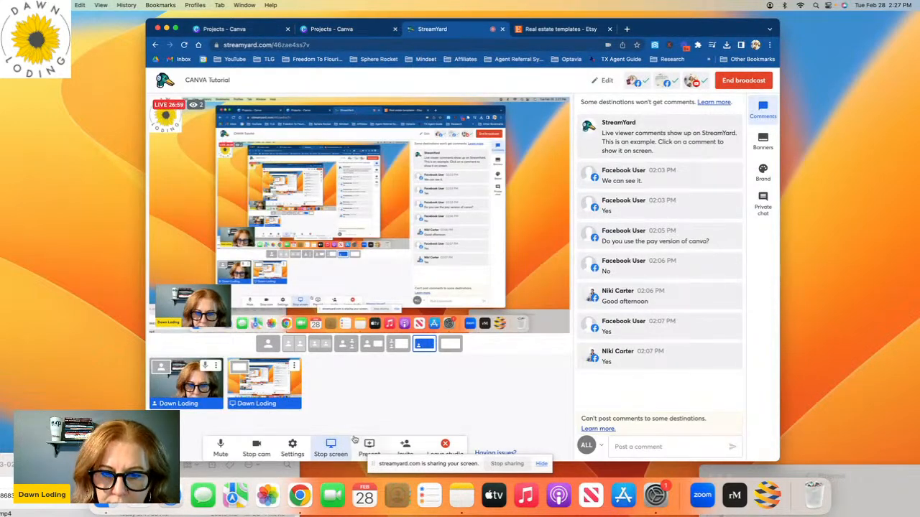
{"action": "left_click", "coordinate": [330, 447]}
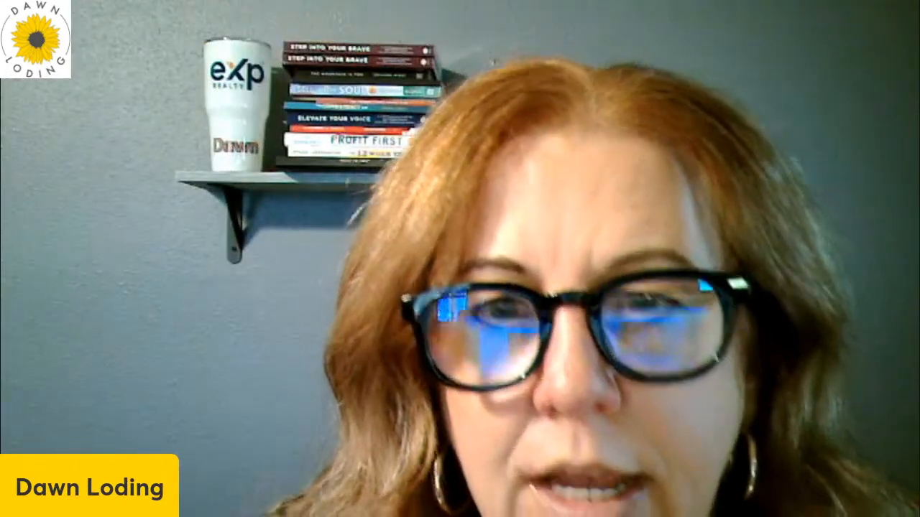